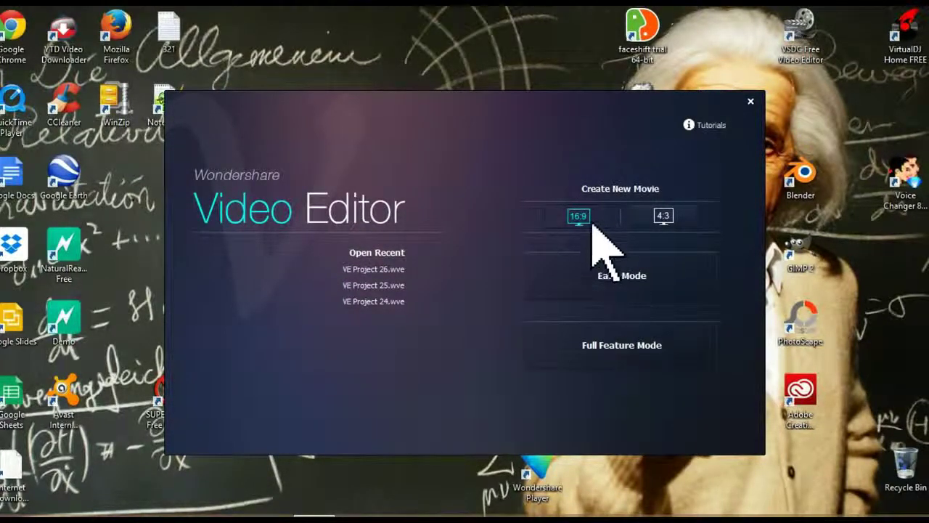
# Start a project in Full Feature Mode and delete all existing clips from the User's Album
pyautogui.click(632, 349)
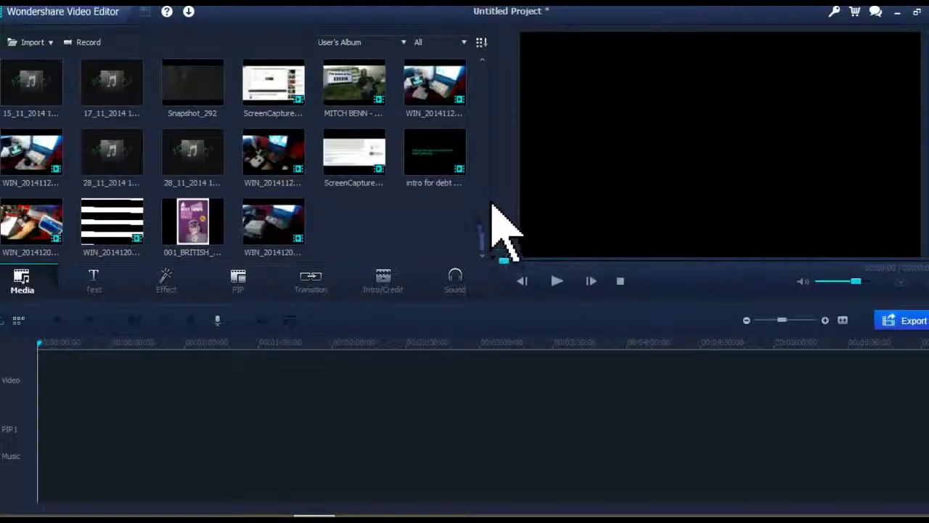
pyautogui.moveTo(456, 225); pyautogui.dragTo(33, 55)
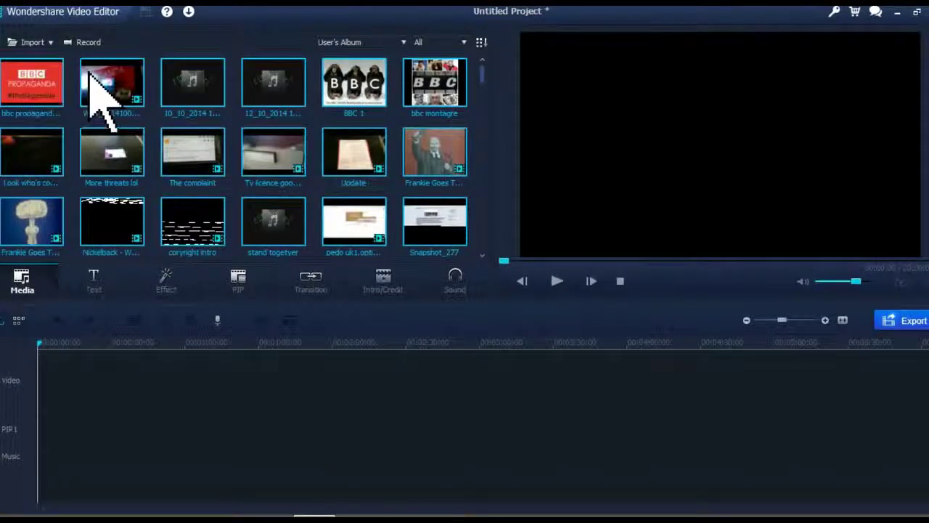
pyautogui.rightClick(91, 76)
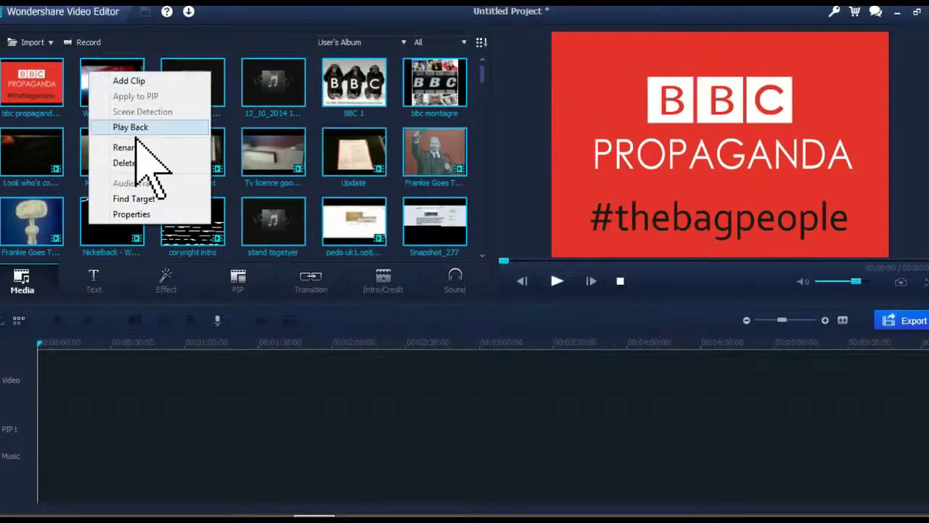
pyautogui.click(125, 163)
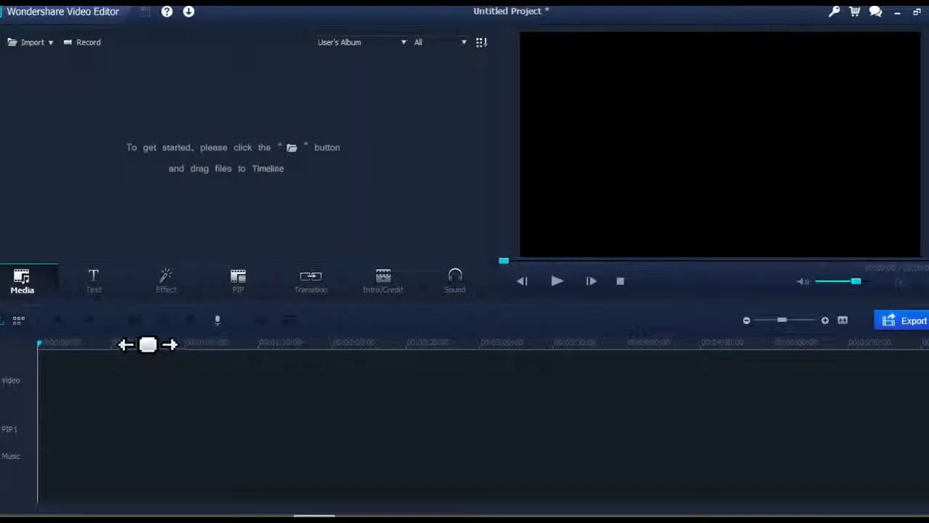
# Zoom the empty timeline's ruler in to frame level and back out to one-hour intervals
pyautogui.moveTo(147, 344); pyautogui.dragTo(897, 347)
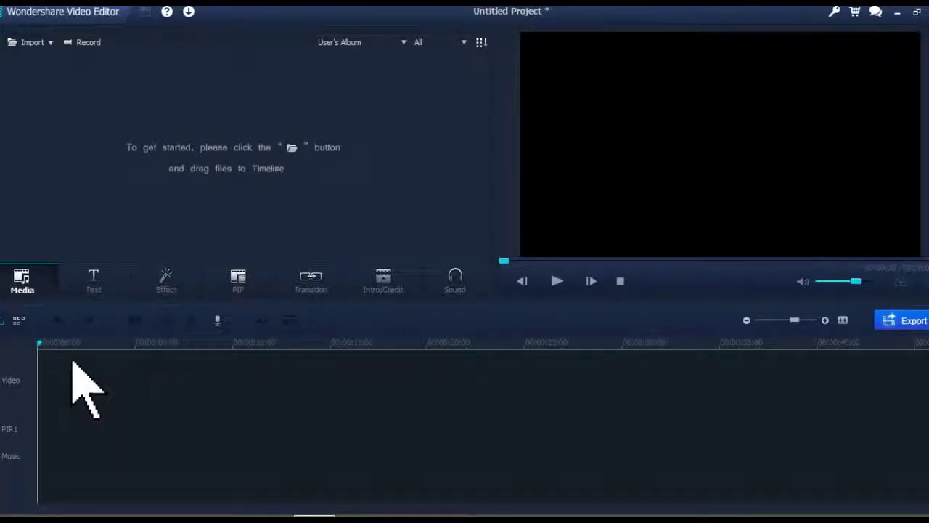
pyautogui.moveTo(88, 342); pyautogui.dragTo(414, 365)
pyautogui.moveTo(193, 348)
pyautogui.mouseDown()
pyautogui.moveTo(249, 346)
pyautogui.moveTo(176, 347)
pyautogui.mouseUp()
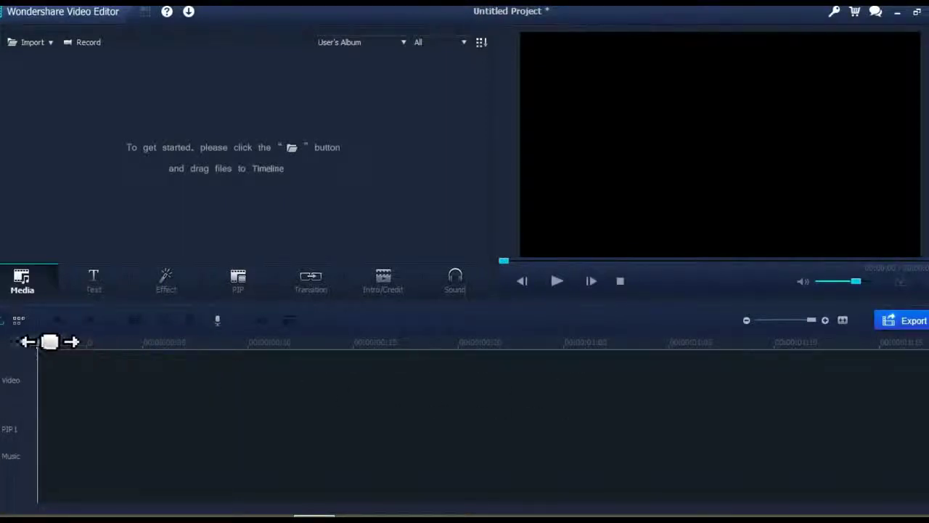
pyautogui.moveTo(690, 348); pyautogui.dragTo(60, 335)
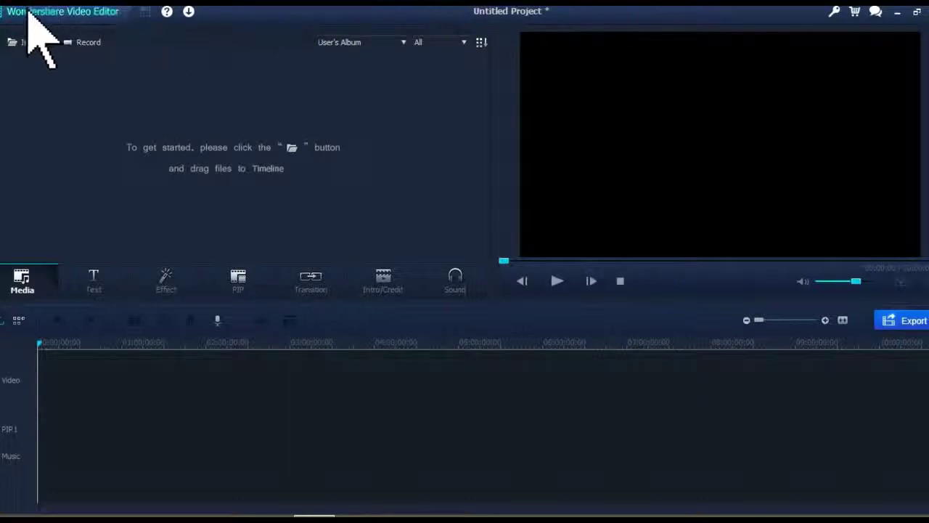
# Review the downloadable PIP, effect and transition resource packages and check for a program update
pyautogui.click(188, 12)
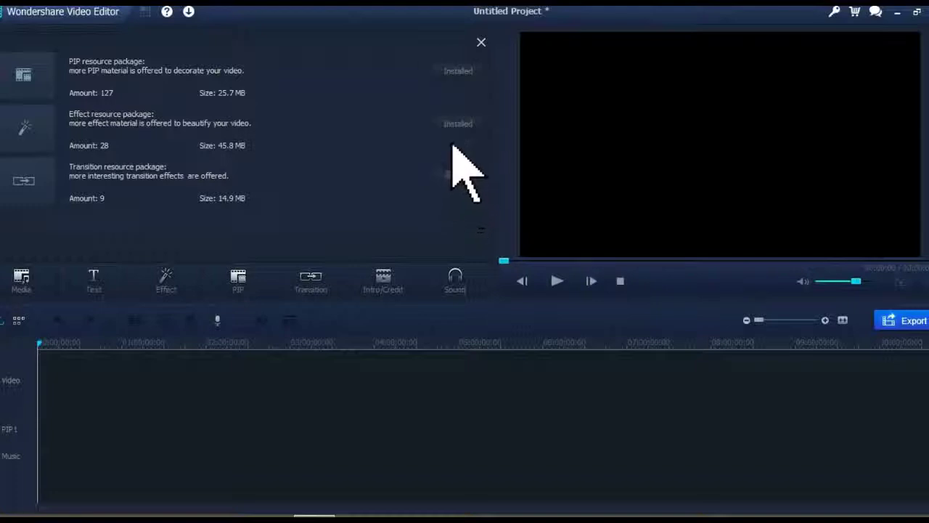
pyautogui.click(481, 42)
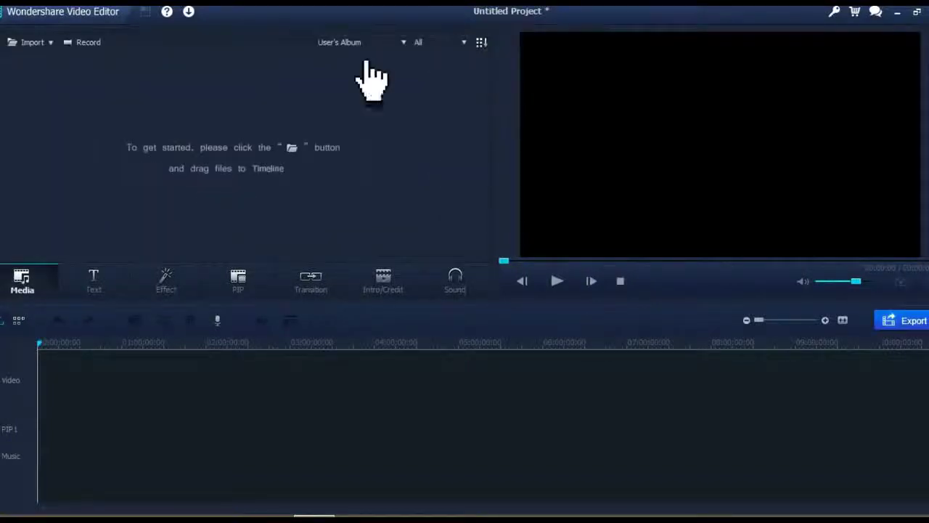
pyautogui.click(167, 12)
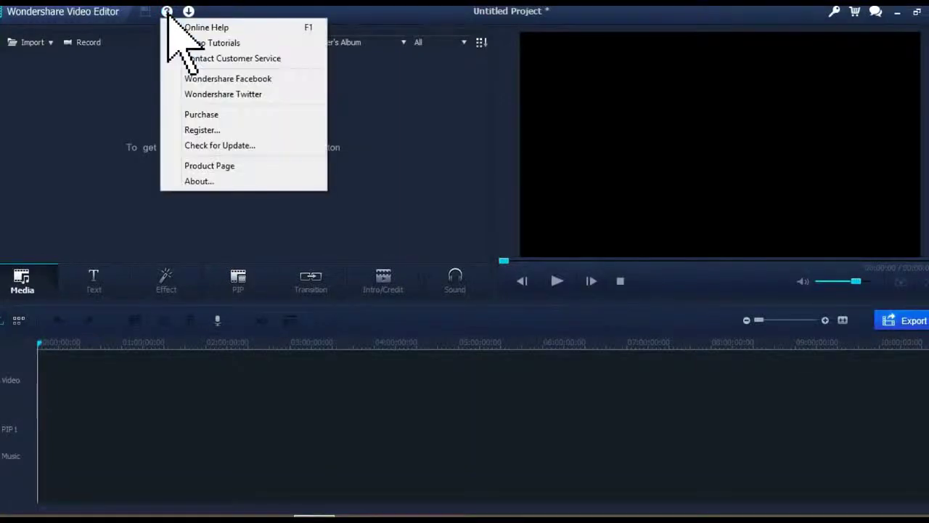
pyautogui.click(246, 145)
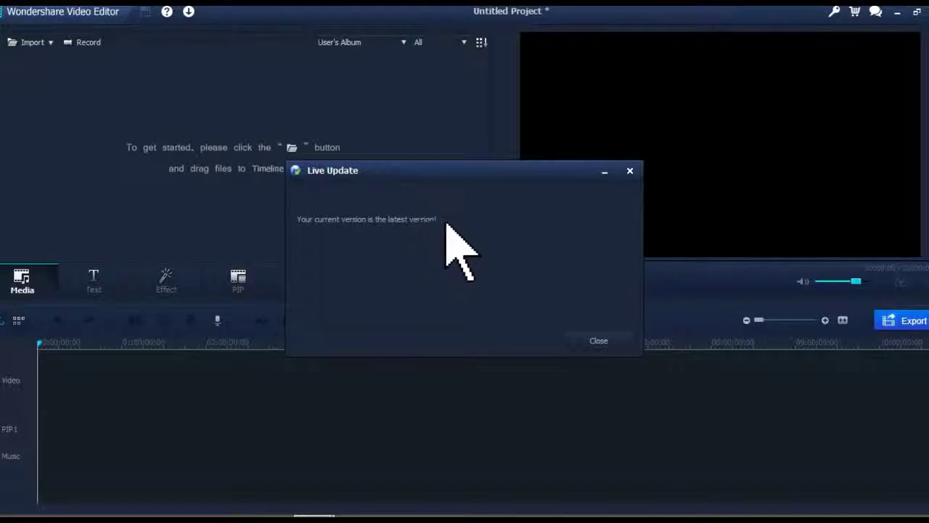
pyautogui.click(621, 340)
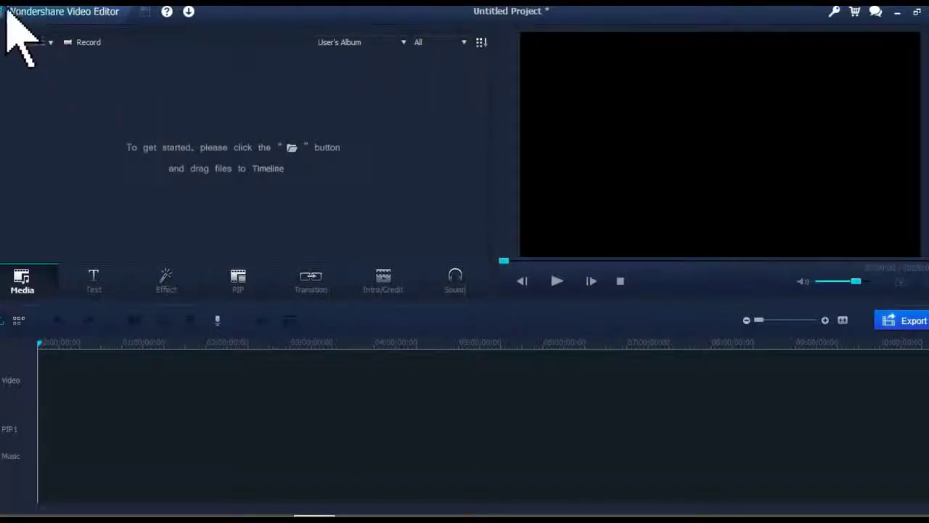
pyautogui.click(30, 44)
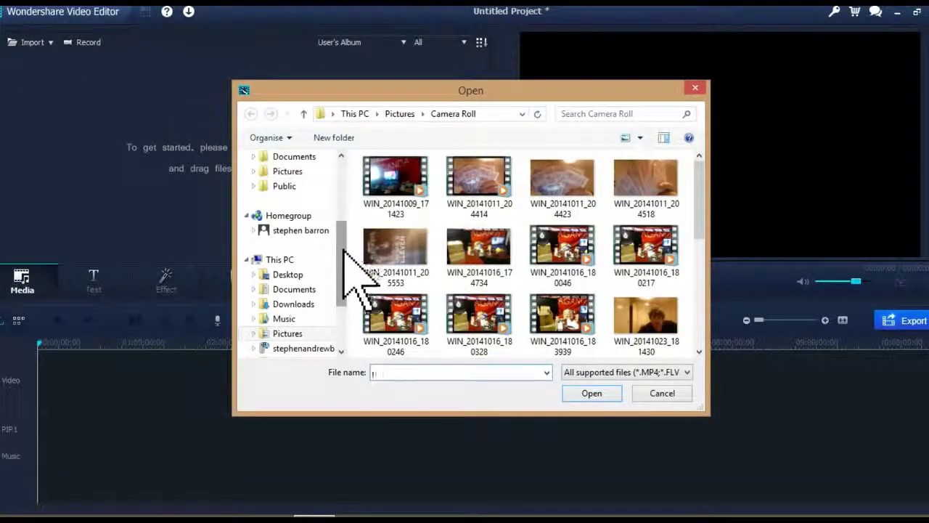
pyautogui.moveTo(340, 259); pyautogui.dragTo(345, 301)
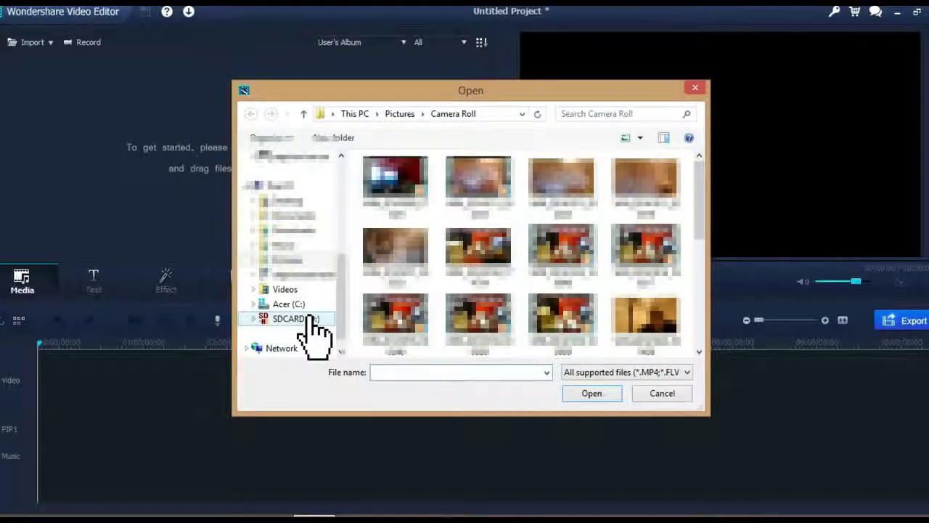
pyautogui.click(309, 320)
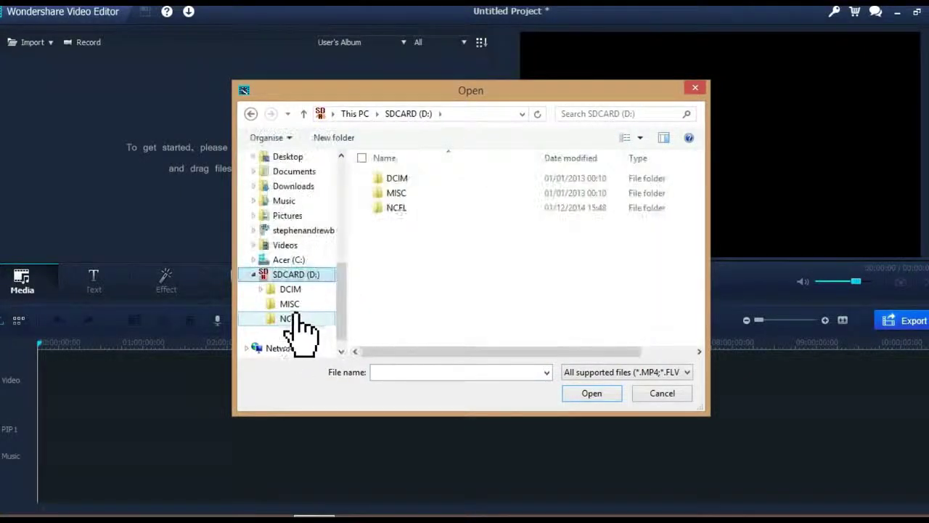
pyautogui.doubleClick(418, 178)
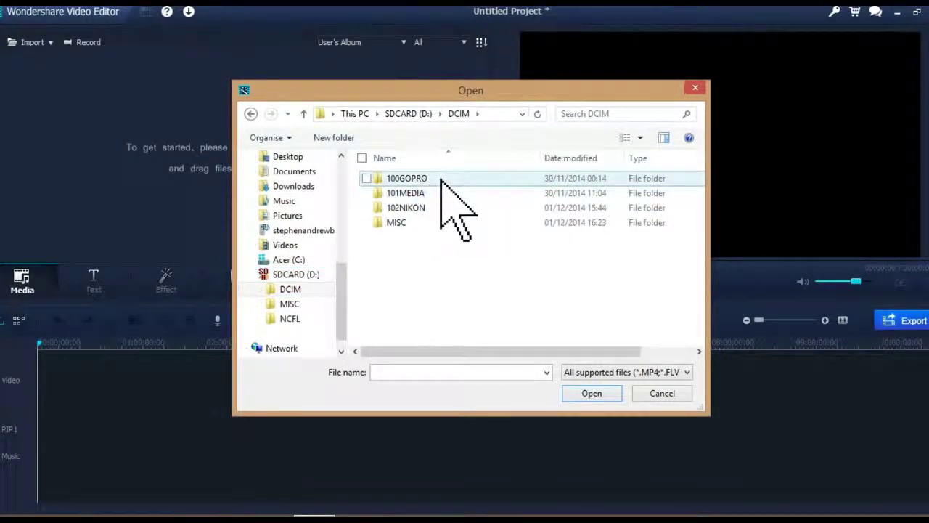
pyautogui.doubleClick(434, 180)
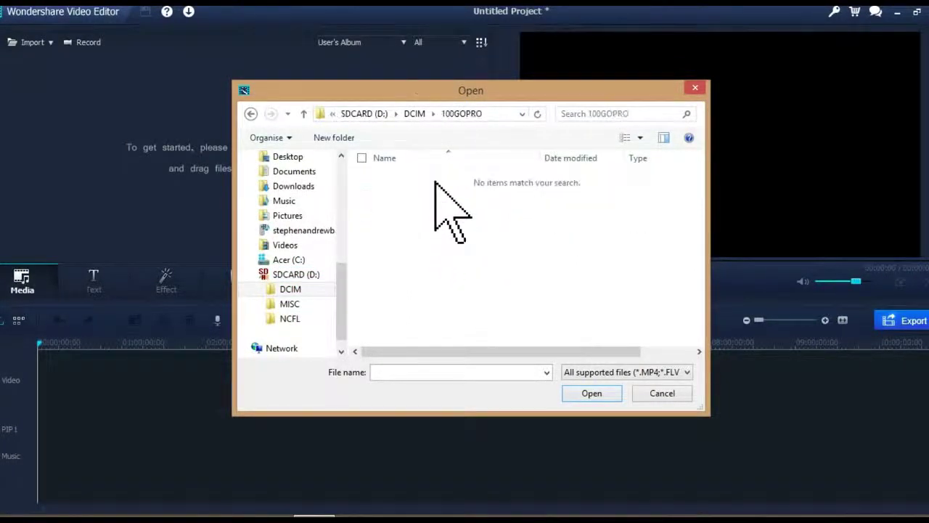
pyautogui.click(315, 275)
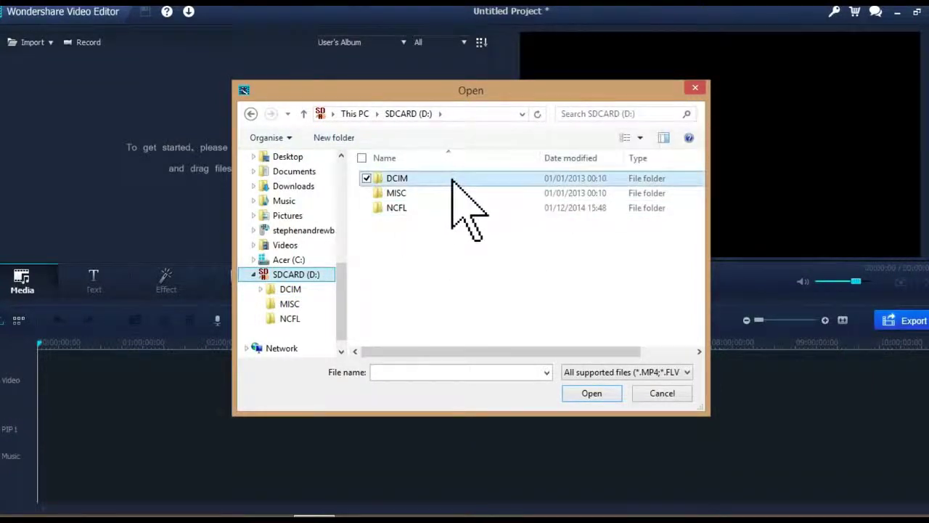
pyautogui.doubleClick(417, 181)
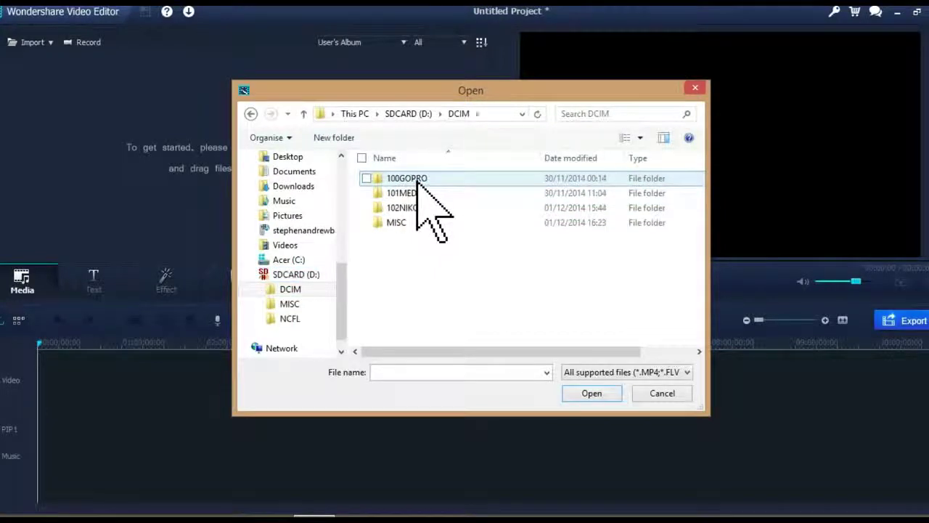
pyautogui.doubleClick(429, 179)
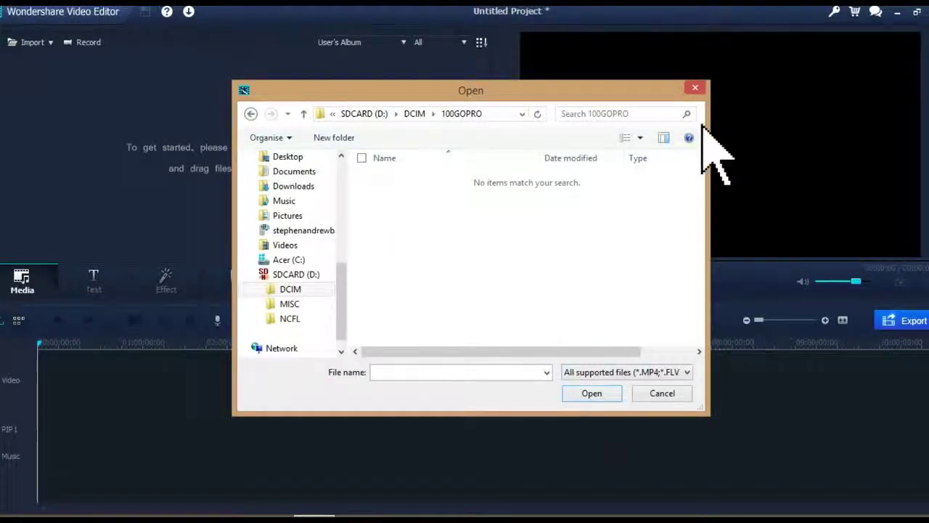
pyautogui.click(696, 88)
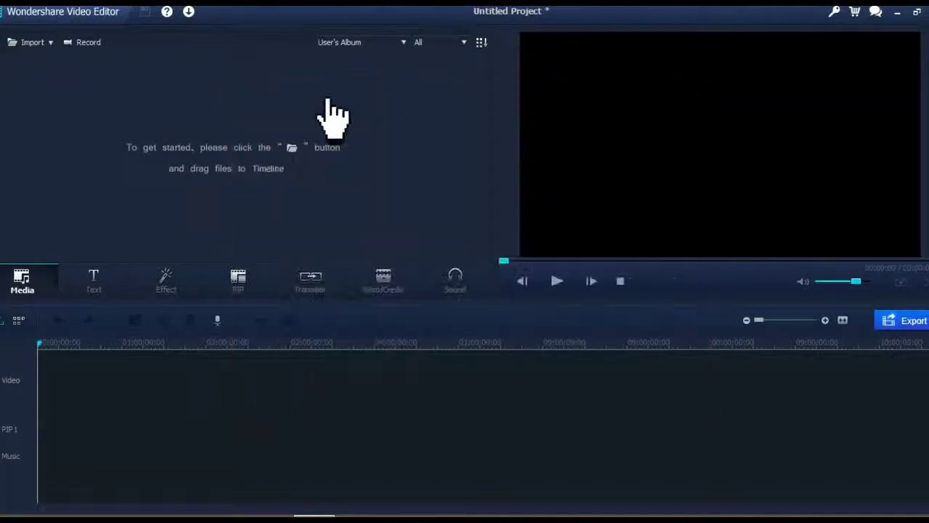
# Import WIN_20141009_171423, WIN_20141011_205553 and WIN_20141016_180246 from the Camera Roll folder into the album
pyautogui.click(24, 43)
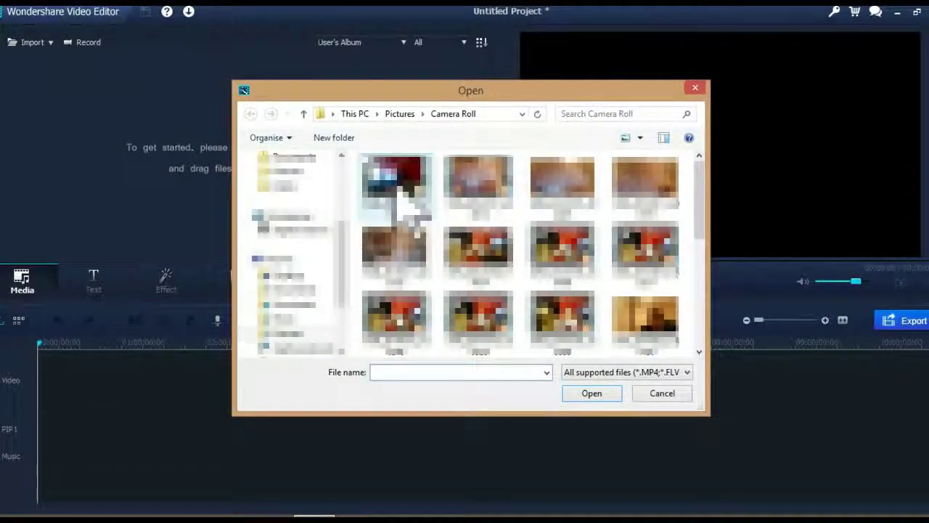
pyautogui.click(397, 205)
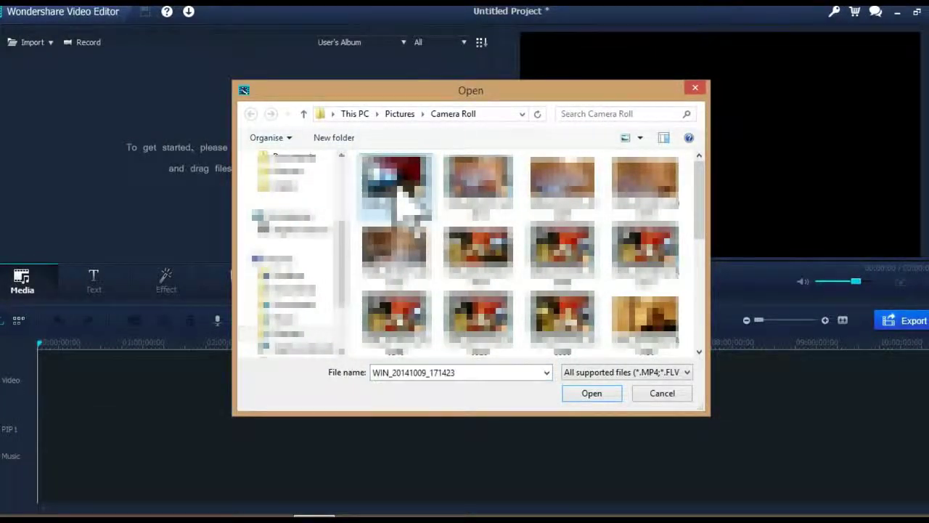
pyautogui.click(403, 259)
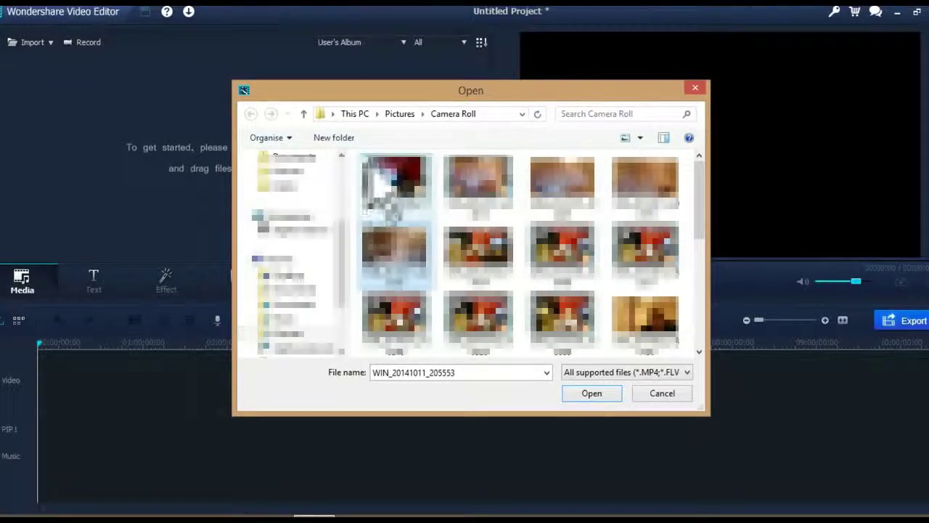
pyautogui.keyDown('ctrl'); pyautogui.click(375, 169); pyautogui.keyUp('ctrl')
pyautogui.keyDown('ctrl'); pyautogui.click(394, 353); pyautogui.keyUp('ctrl')
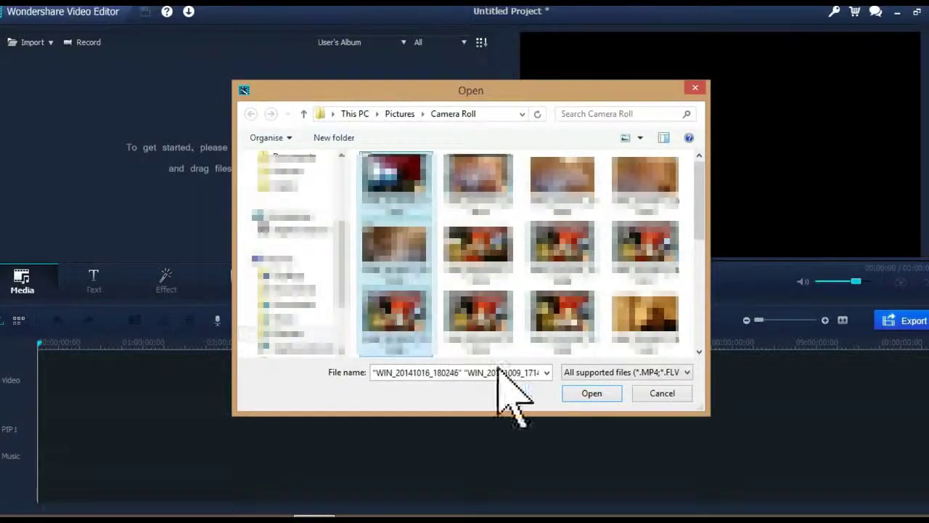
pyautogui.click(584, 395)
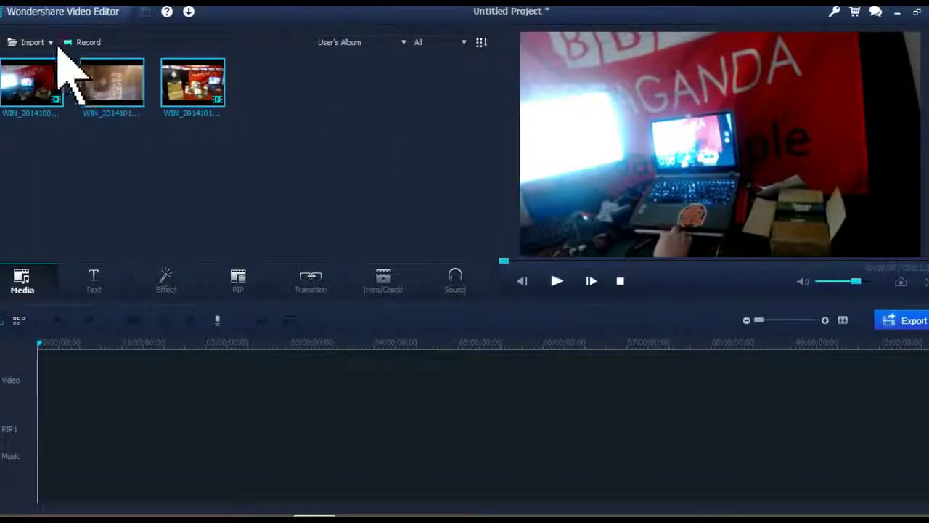
# Record a short test clip with the HD WebCam and delete it from the album
pyautogui.click(83, 44)
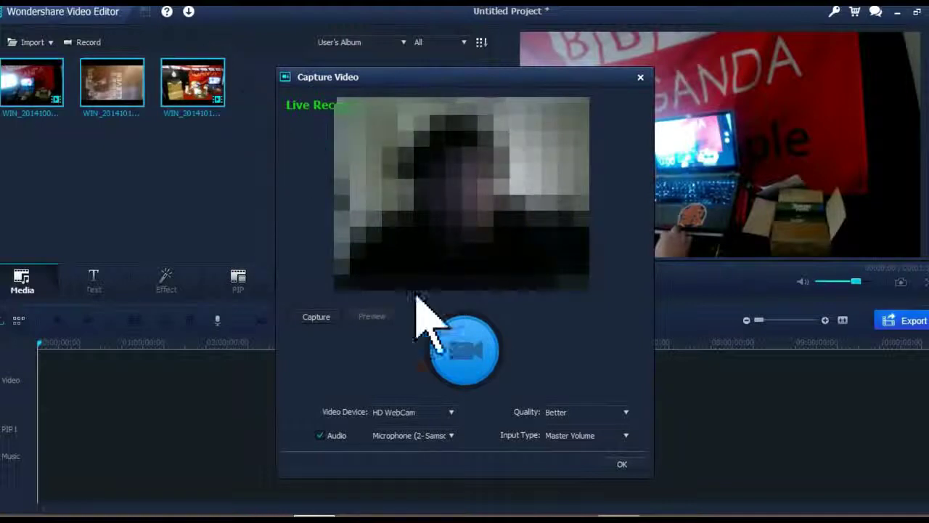
pyautogui.click(465, 341)
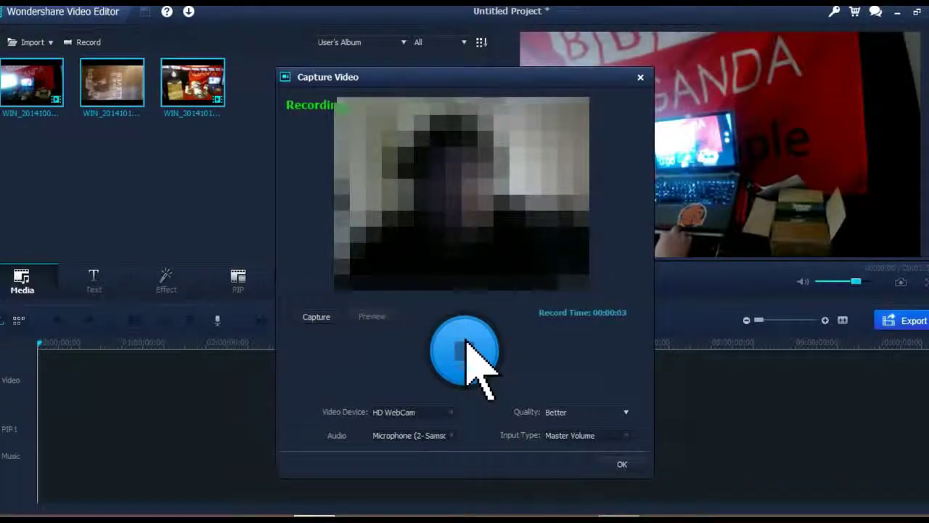
pyautogui.click(484, 362)
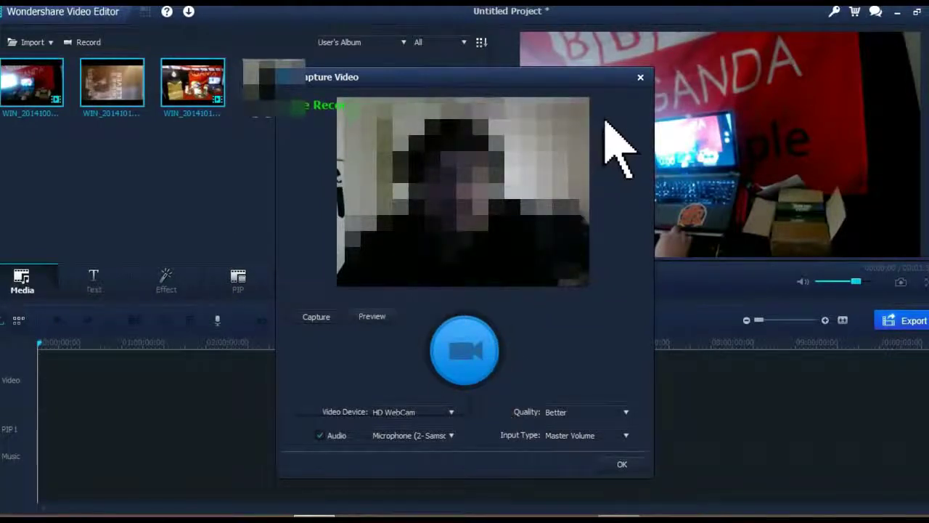
pyautogui.click(640, 77)
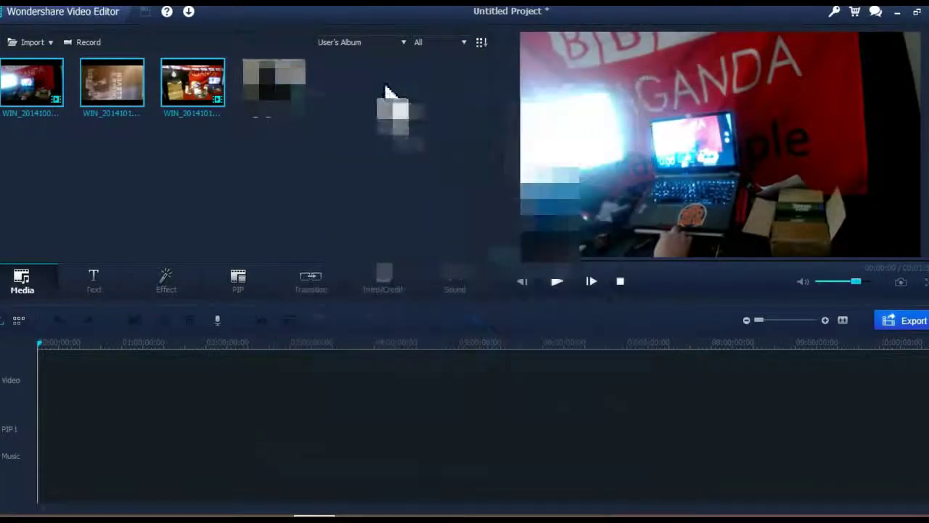
pyautogui.rightClick(278, 118)
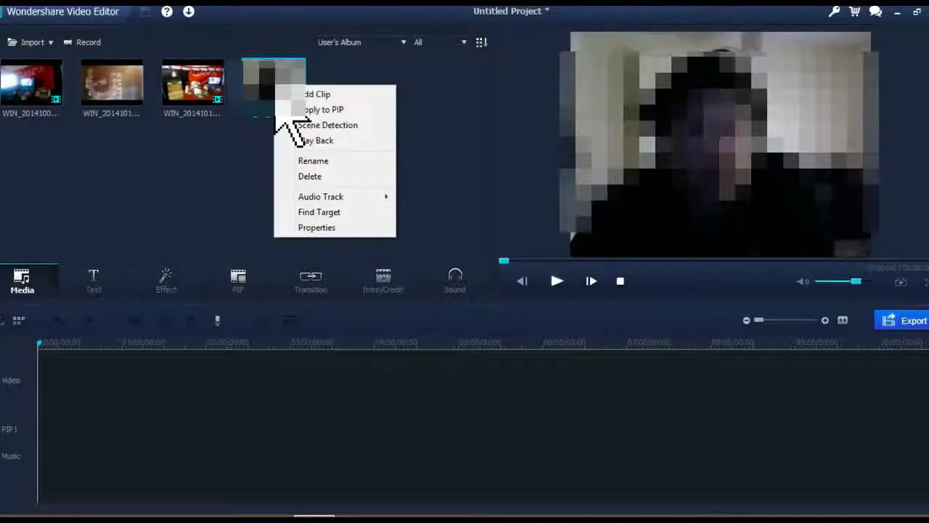
pyautogui.click(327, 177)
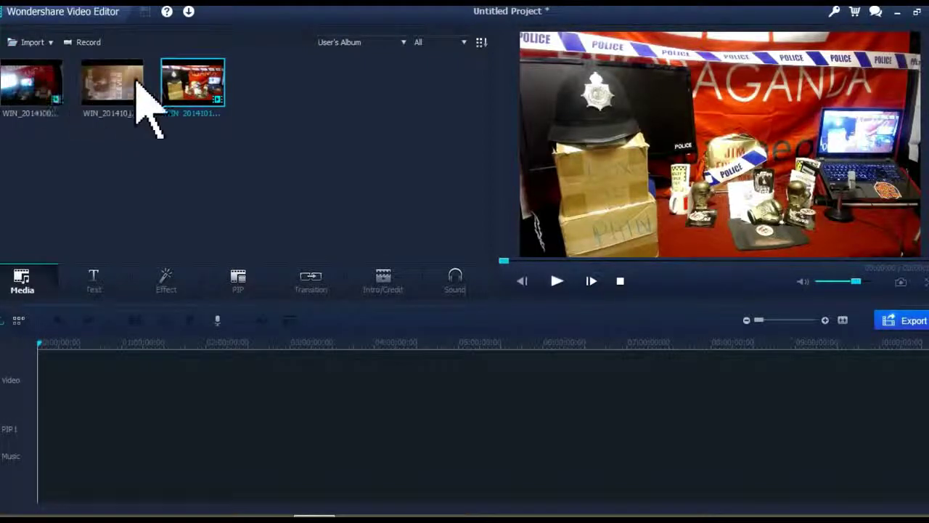
# Show the Sample Colors collection in the media library and select the Black sample
pyautogui.click(376, 45)
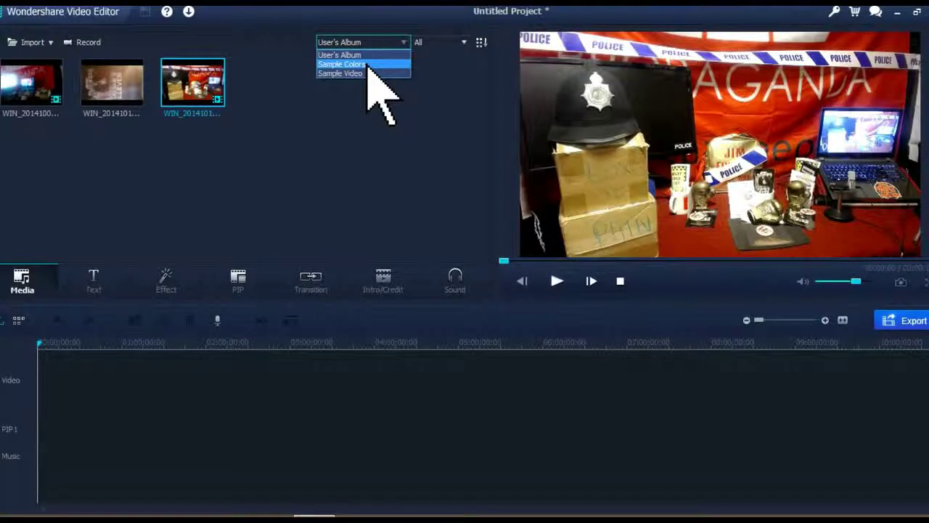
pyautogui.click(366, 65)
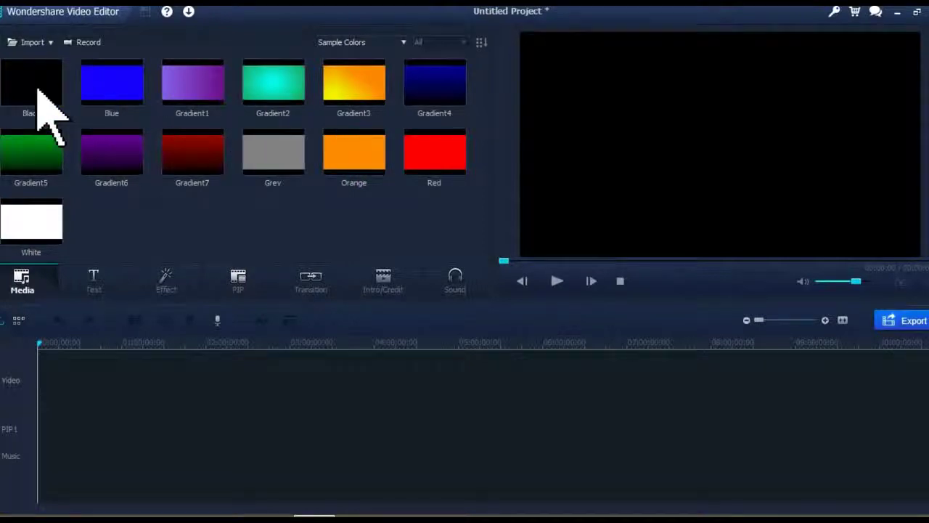
pyautogui.moveTo(46, 94); pyautogui.dragTo(55, 112)
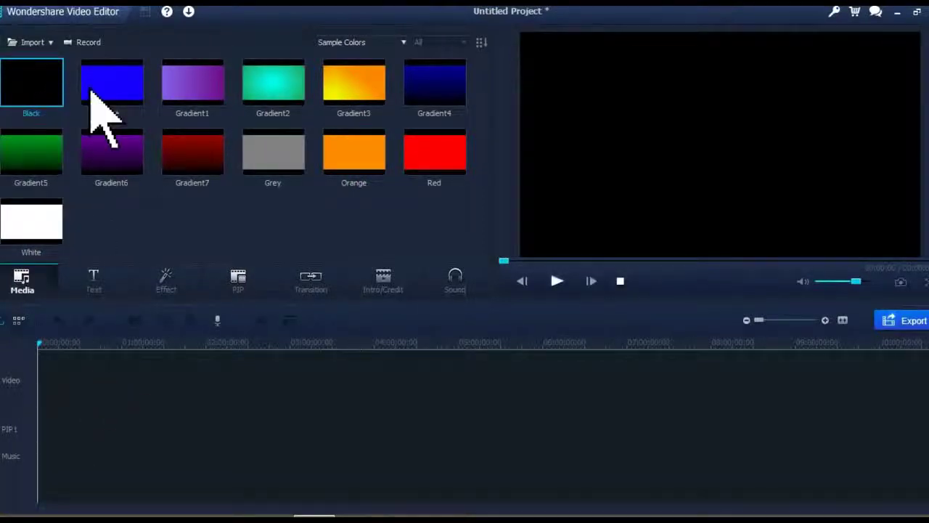
# Preview the Blue sample color and stretch the empty timeline's ruler to a finer time scale
pyautogui.moveTo(111, 86); pyautogui.dragTo(140, 310)
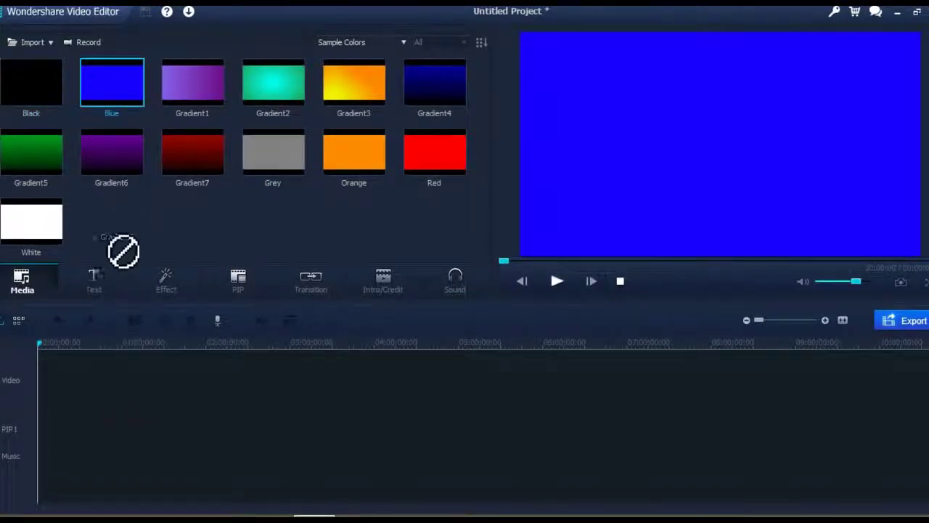
pyautogui.moveTo(322, 342); pyautogui.dragTo(902, 352)
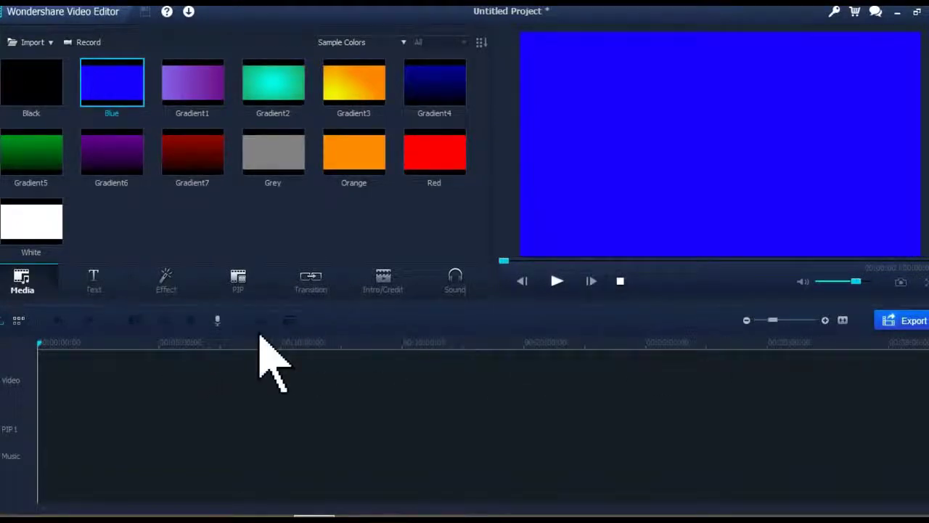
pyautogui.moveTo(233, 341); pyautogui.dragTo(917, 354)
pyautogui.moveTo(348, 340); pyautogui.dragTo(794, 363)
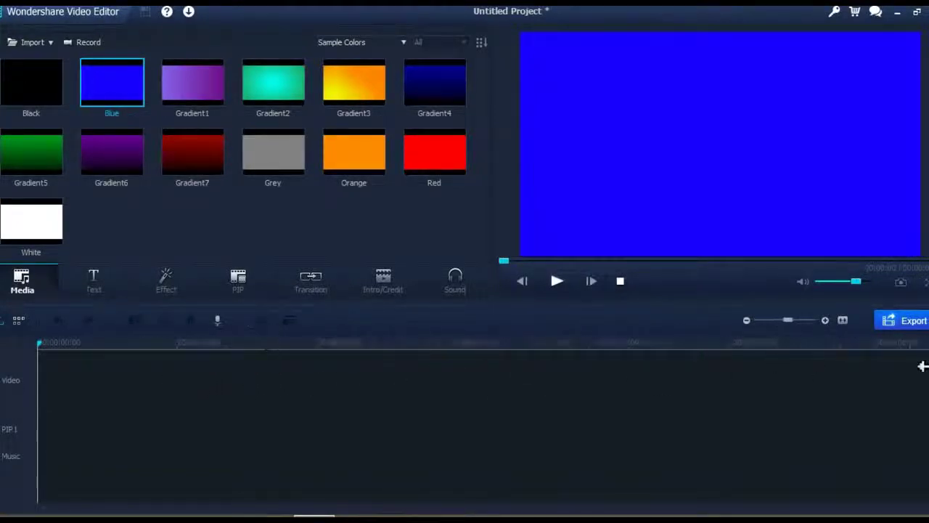
pyautogui.moveTo(416, 349); pyautogui.dragTo(922, 363)
pyautogui.moveTo(258, 343); pyautogui.dragTo(628, 360)
# Place the Black, Blue and Gradient1 sample colors one after another on the Video track, with the timeline scaled to show whole clips
pyautogui.moveTo(53, 87); pyautogui.dragTo(72, 373)
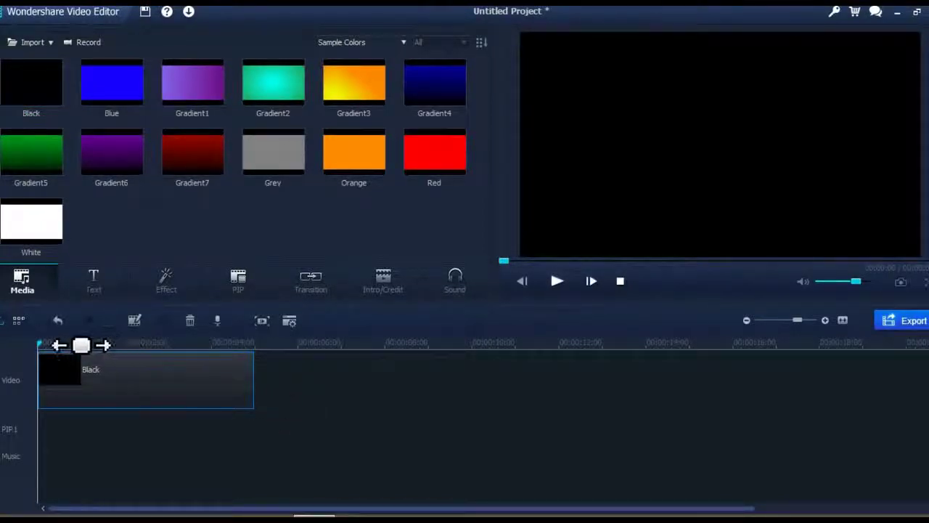
pyautogui.moveTo(82, 344); pyautogui.dragTo(429, 356)
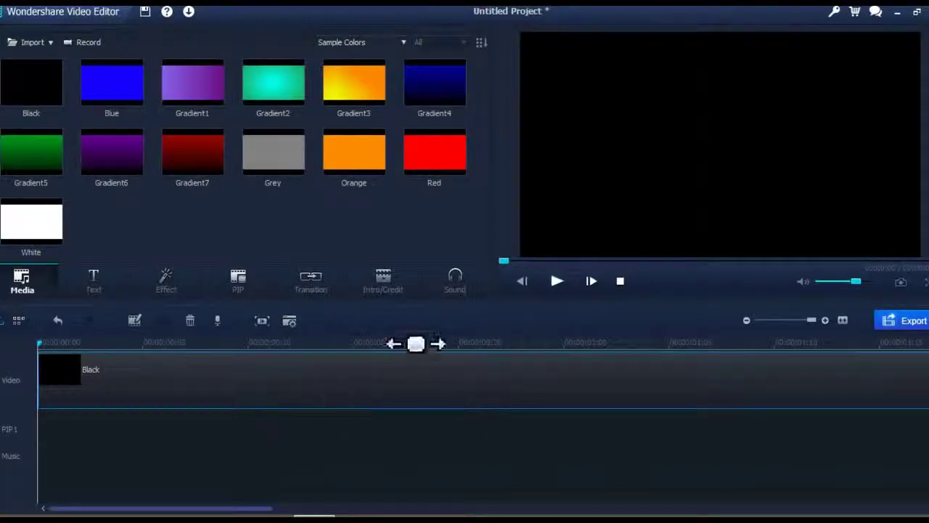
pyautogui.moveTo(788, 344); pyautogui.dragTo(73, 333)
pyautogui.rightClick(128, 381)
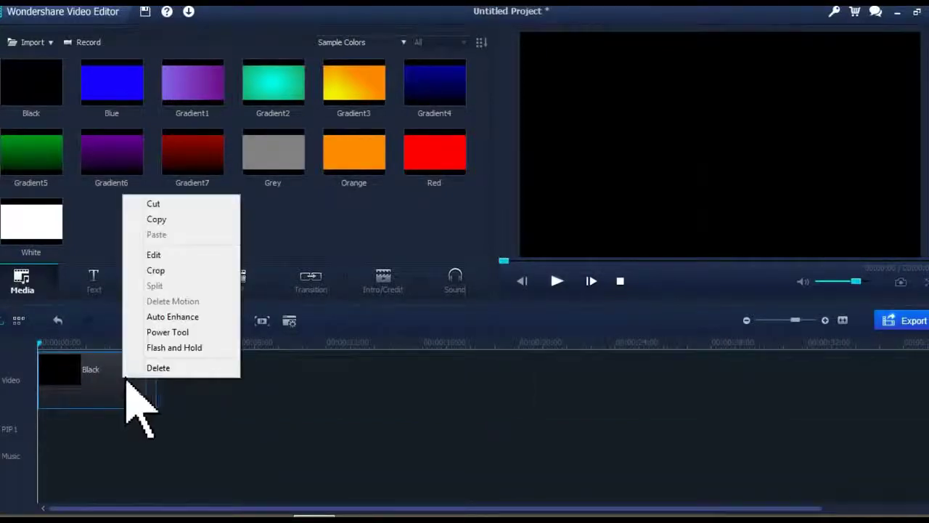
pyautogui.click(109, 385)
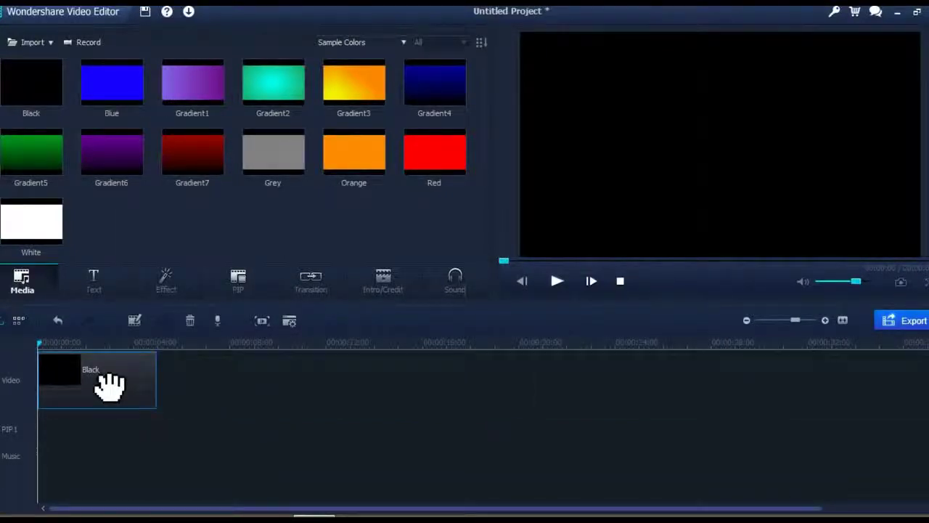
pyautogui.moveTo(112, 91); pyautogui.dragTo(201, 353)
pyautogui.moveTo(208, 104); pyautogui.dragTo(311, 414)
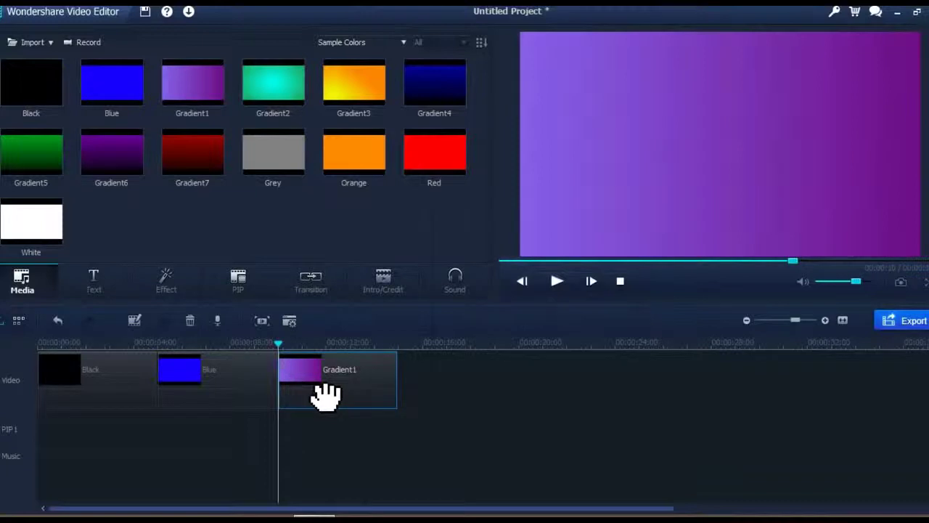
# Delete the Gradient1, Blue and Black clips from the Video track
pyautogui.rightClick(314, 385)
pyautogui.click(349, 374)
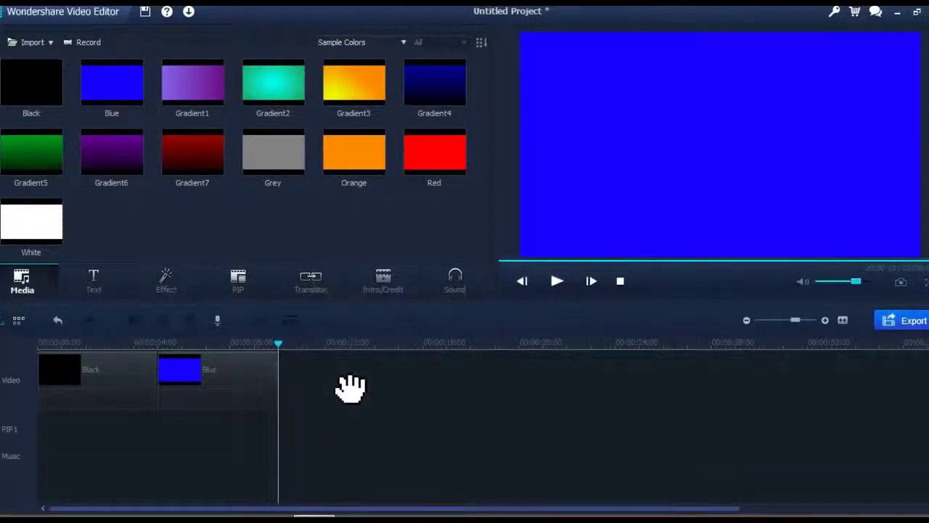
pyautogui.rightClick(243, 385)
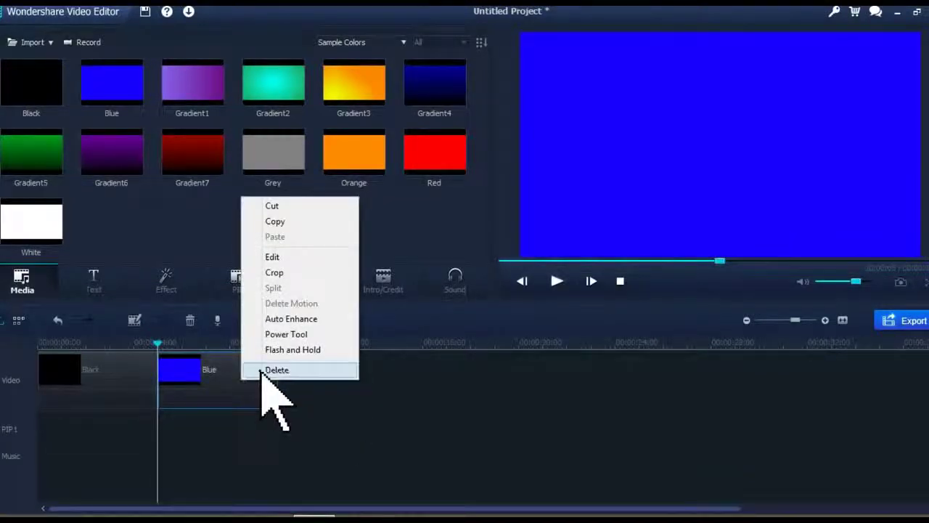
pyautogui.click(270, 370)
pyautogui.rightClick(129, 371)
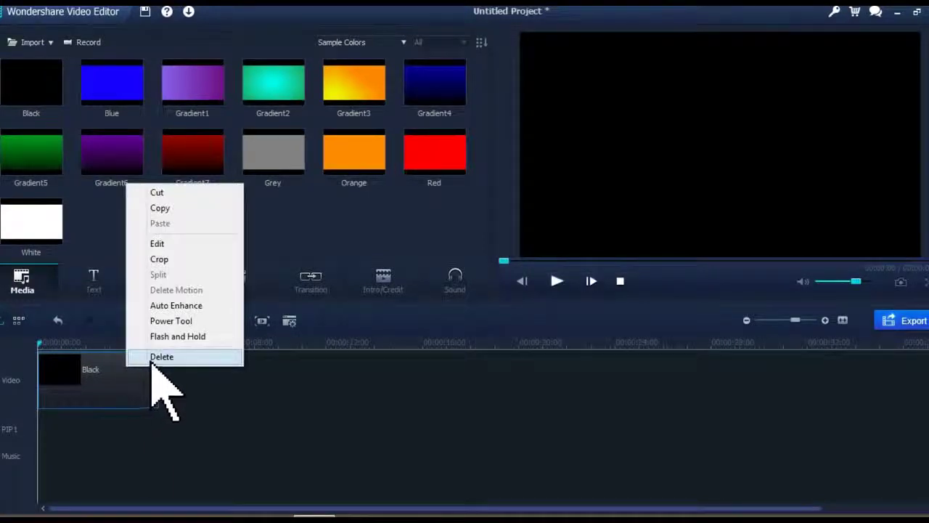
pyautogui.click(161, 356)
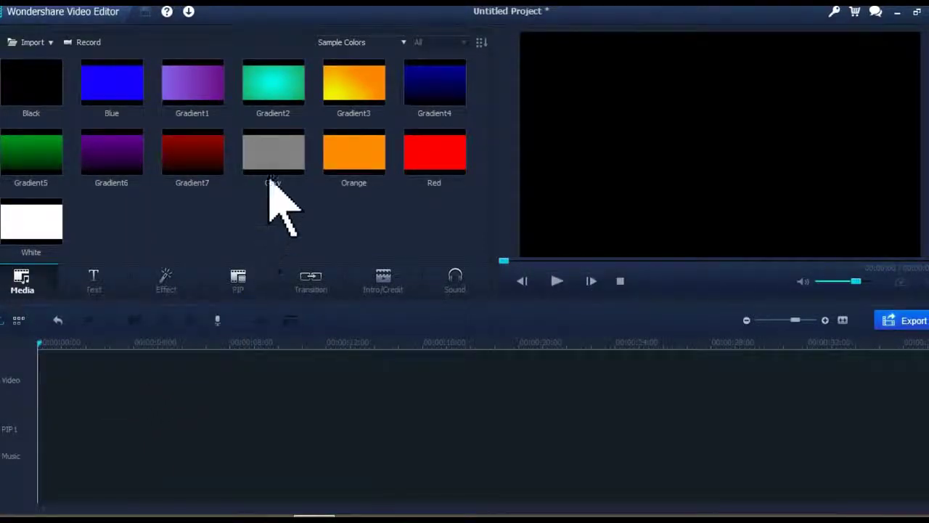
# Show the Sample Video collection and preview the Countdown3 and Countdown2 clips
pyautogui.click(361, 43)
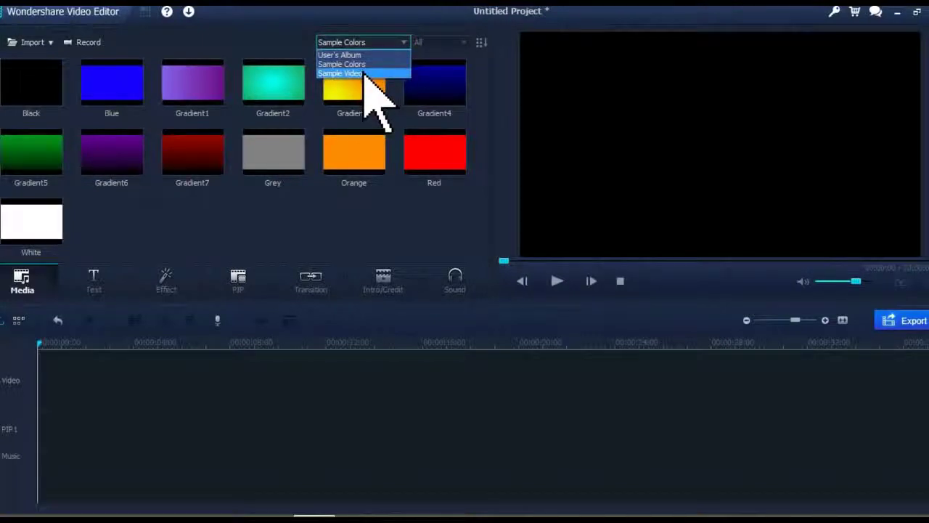
pyautogui.click(365, 73)
pyautogui.moveTo(37, 99); pyautogui.dragTo(102, 148)
pyautogui.moveTo(43, 107); pyautogui.dragTo(45, 109)
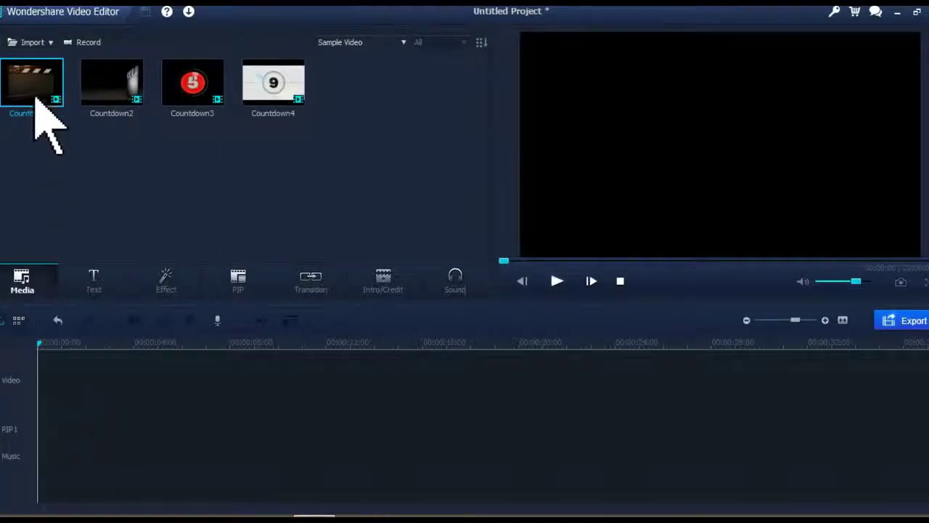
pyautogui.click(210, 102)
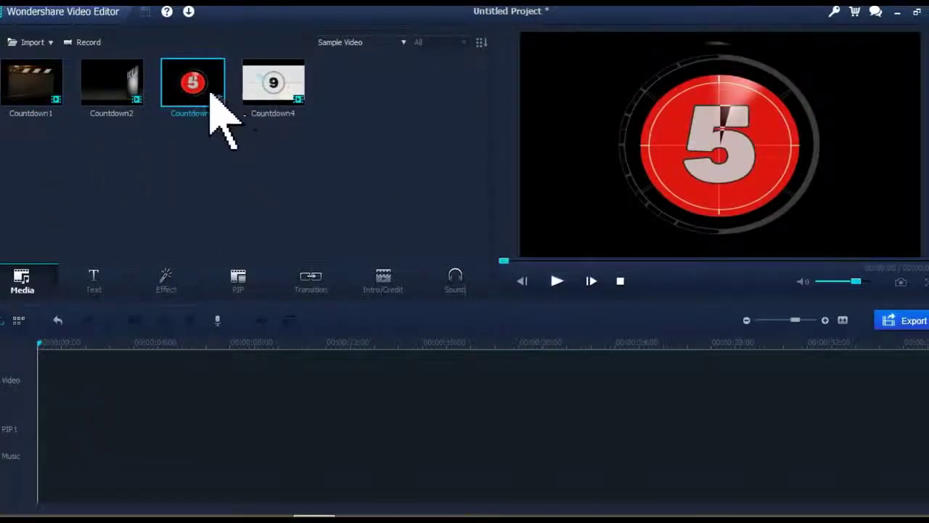
pyautogui.click(557, 281)
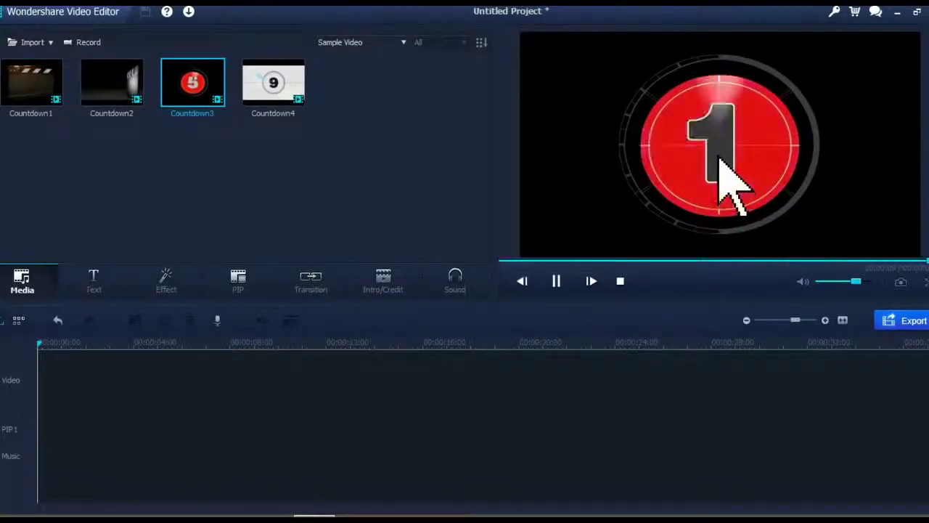
pyautogui.click(109, 83)
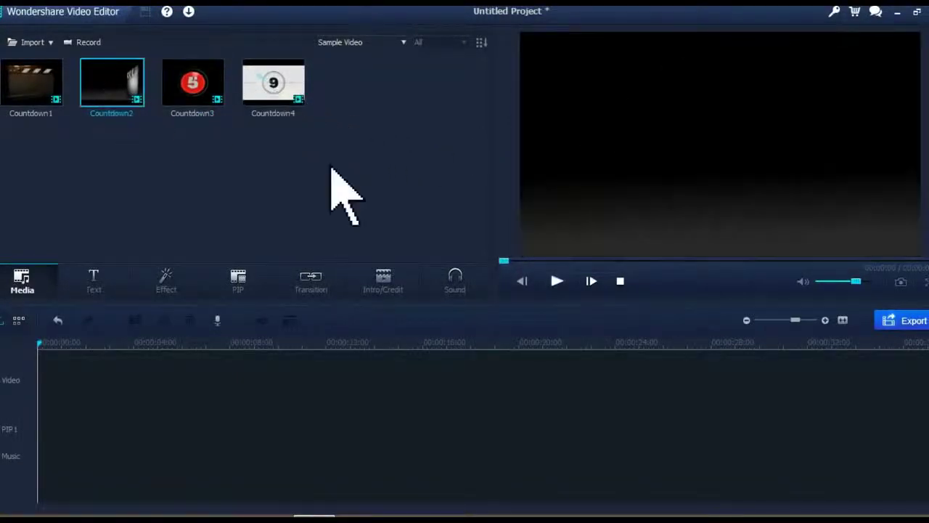
pyautogui.click(556, 281)
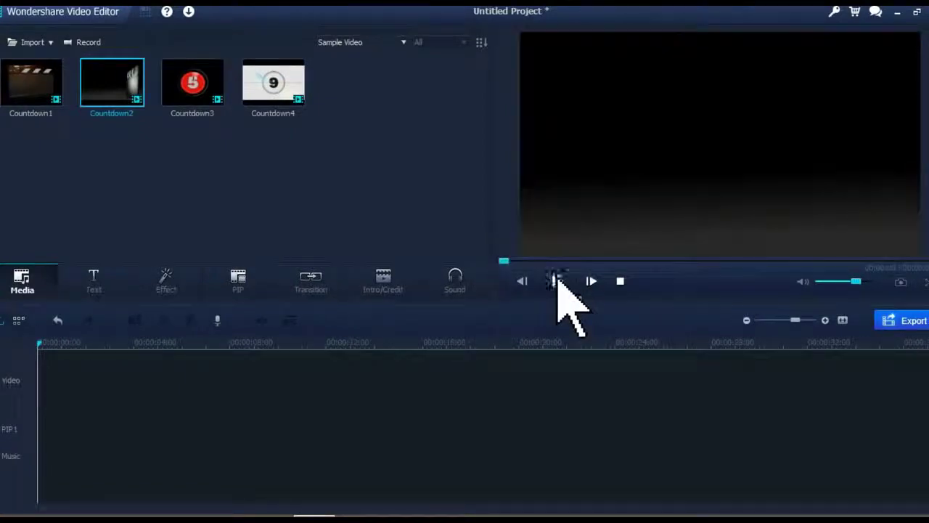
pyautogui.click(555, 280)
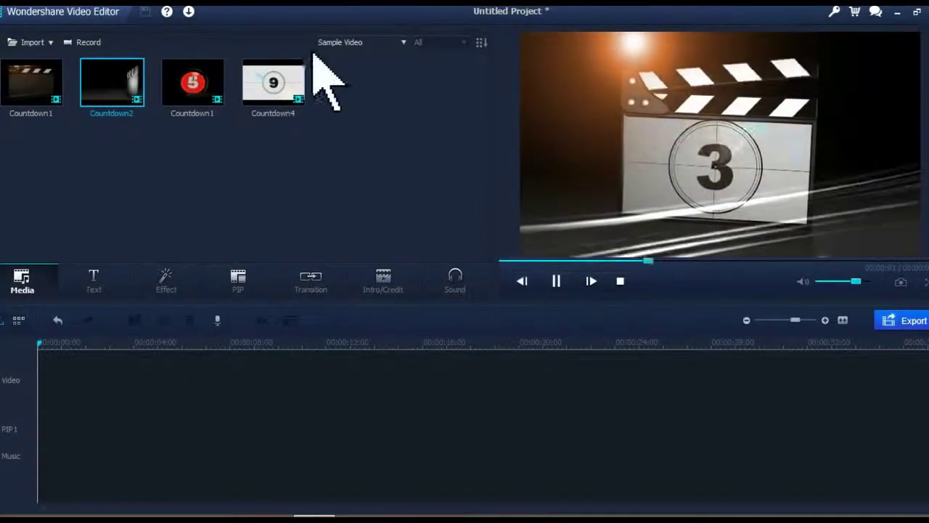
# Return the media library to User's Album and check its sorting options
pyautogui.click(365, 44)
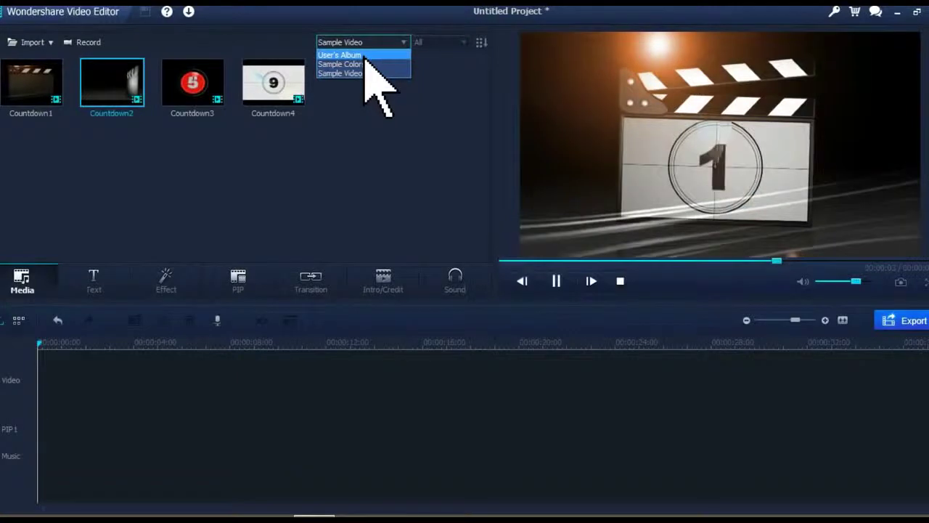
pyautogui.click(363, 56)
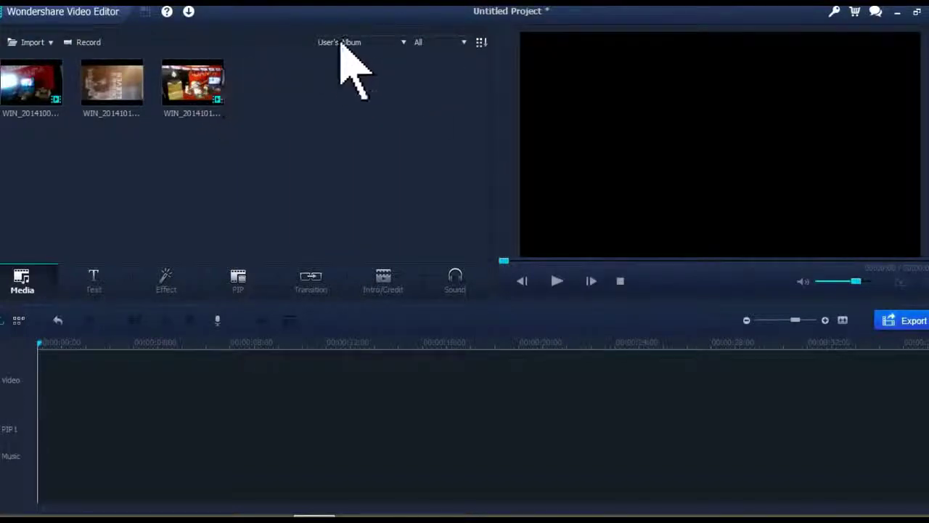
pyautogui.click(481, 43)
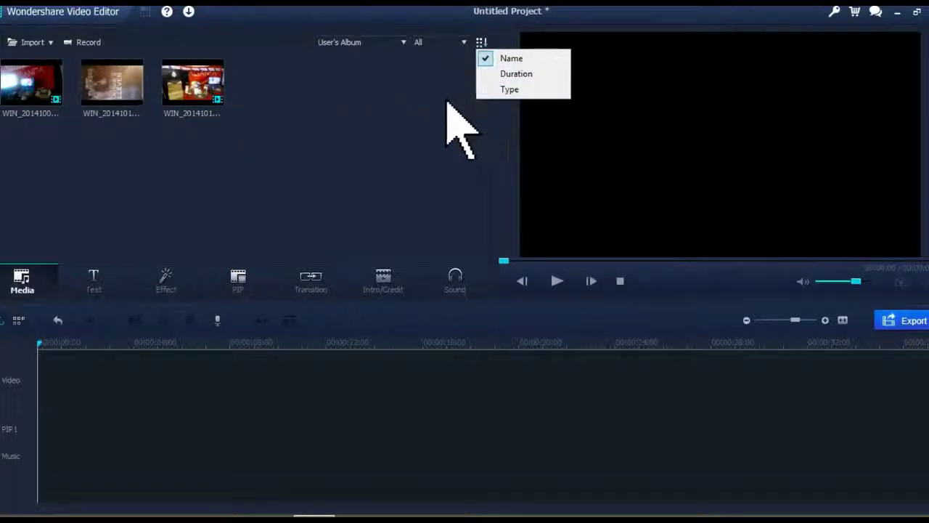
pyautogui.click(361, 99)
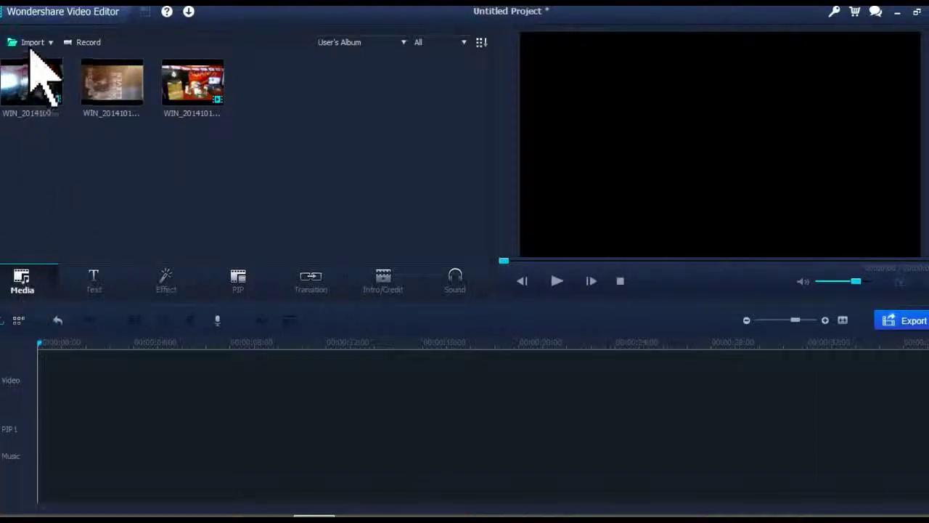
# Browse the text style collection and preview the Fade title
pyautogui.click(107, 279)
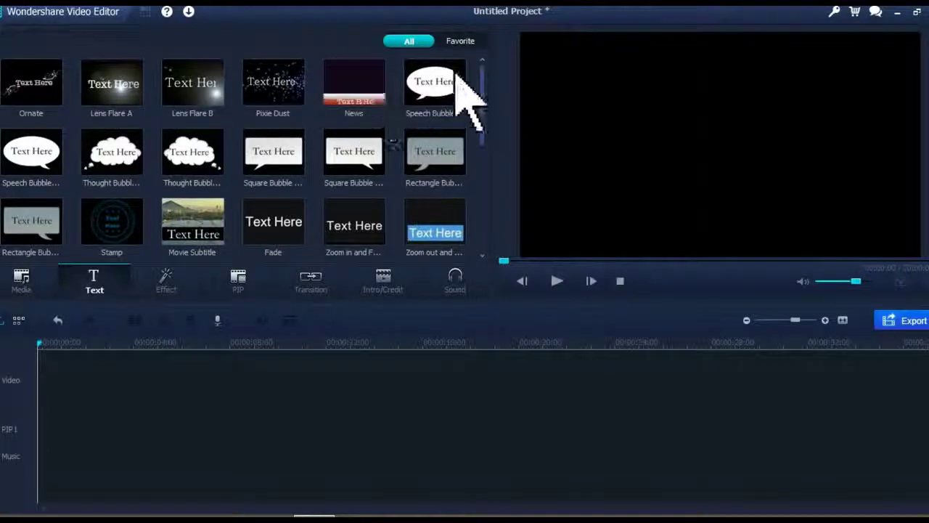
pyautogui.moveTo(484, 81); pyautogui.dragTo(506, 117)
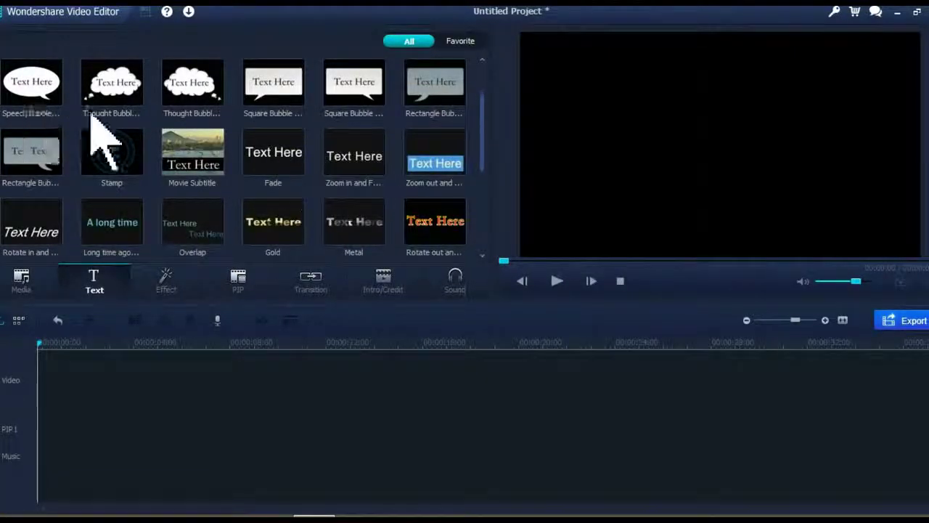
pyautogui.click(285, 151)
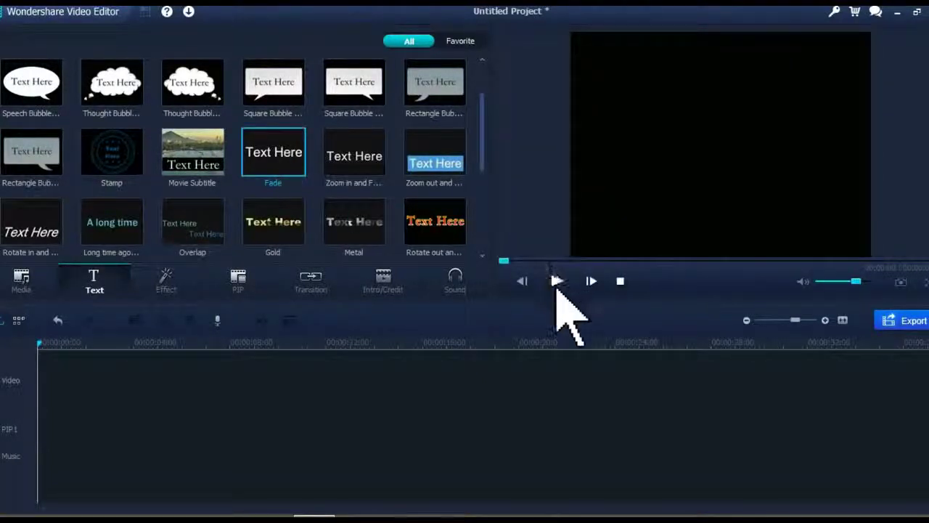
pyautogui.click(555, 280)
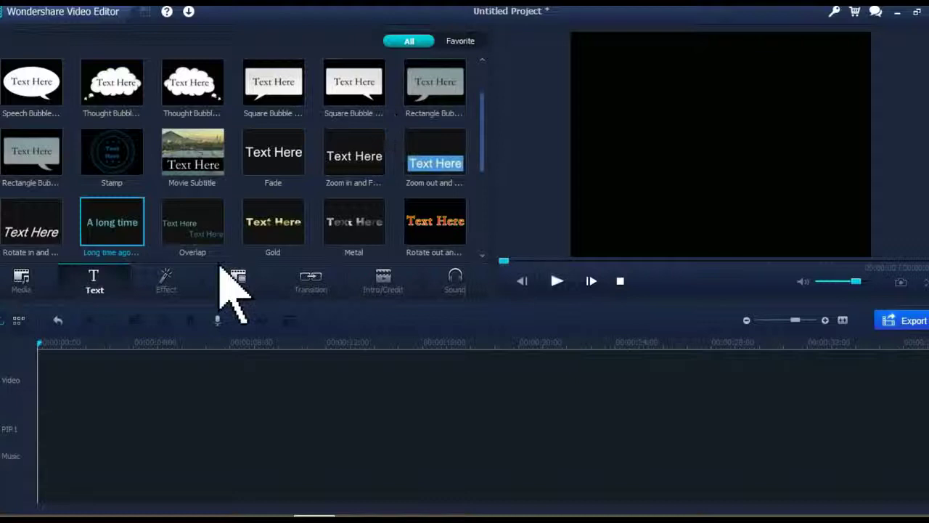
# Browse the effect collection and preview the Particle 1 and BeautifyImg effects
pyautogui.click(171, 280)
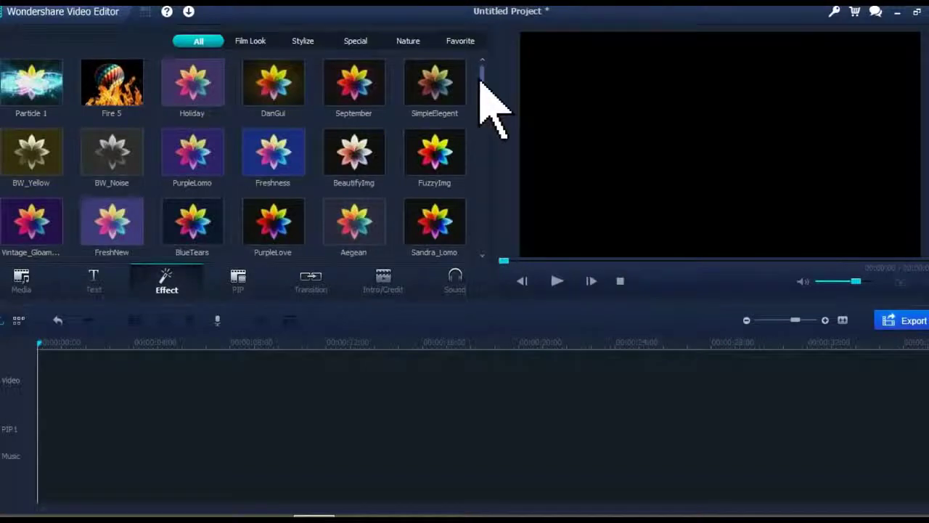
pyautogui.moveTo(483, 81); pyautogui.dragTo(494, 56)
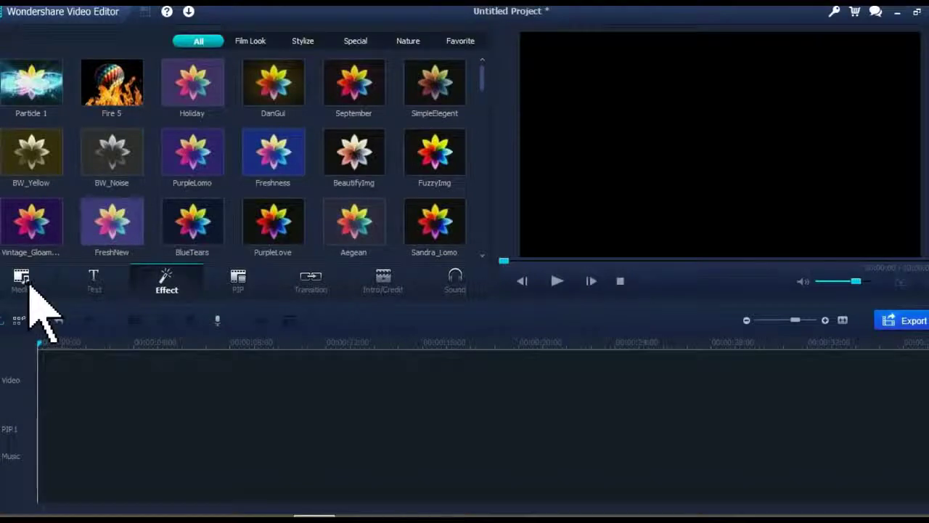
pyautogui.click(38, 96)
pyautogui.click(559, 282)
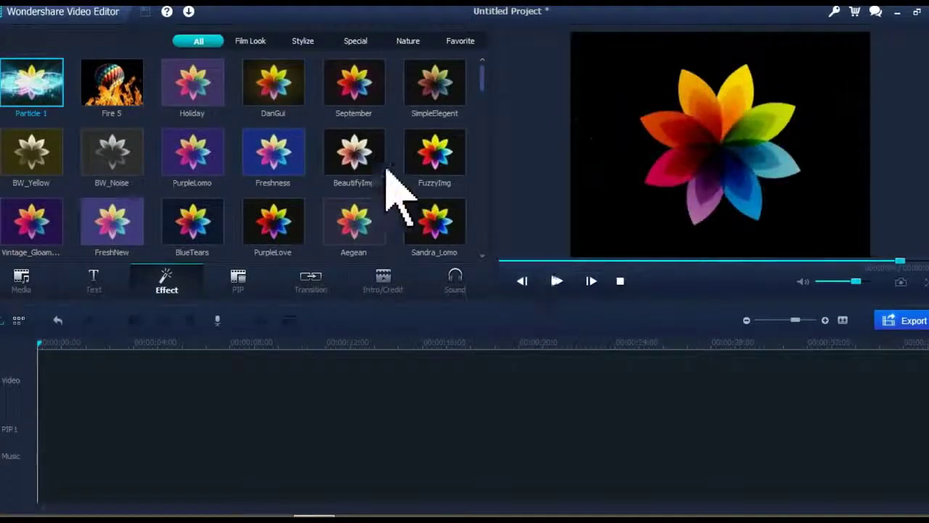
pyautogui.click(370, 160)
pyautogui.click(557, 281)
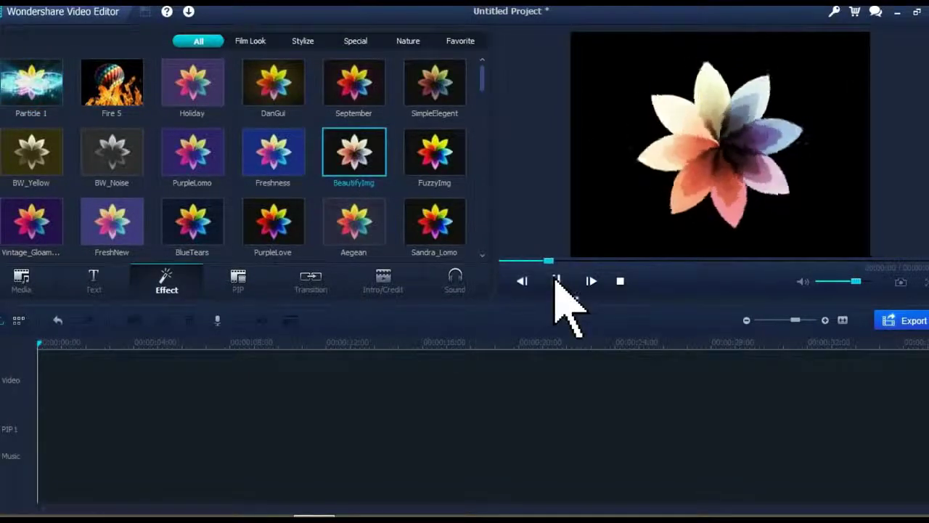
pyautogui.click(557, 281)
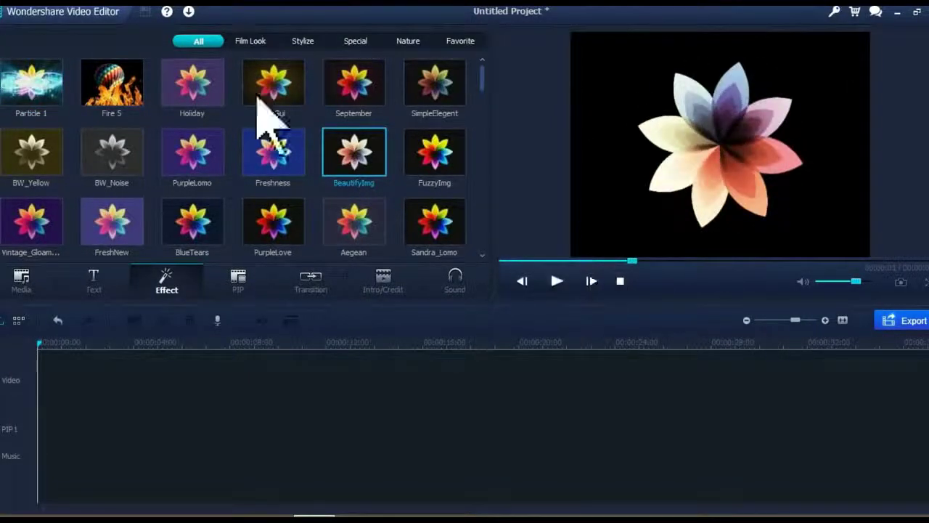
# Place the WIN_20141009_171423 clip from User's Album at the start of the Video track
pyautogui.click(29, 284)
pyautogui.moveTo(31, 80); pyautogui.dragTo(62, 384)
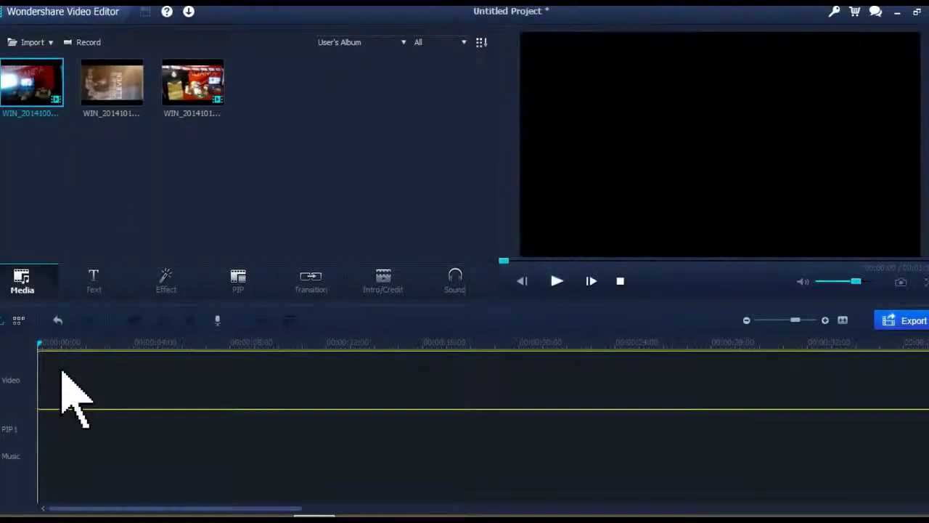
# Add the Particle 1 effect at the start of the clip, extend it to about 34 seconds and scrub through the result
pyautogui.click(166, 283)
pyautogui.moveTo(32, 96); pyautogui.dragTo(55, 413)
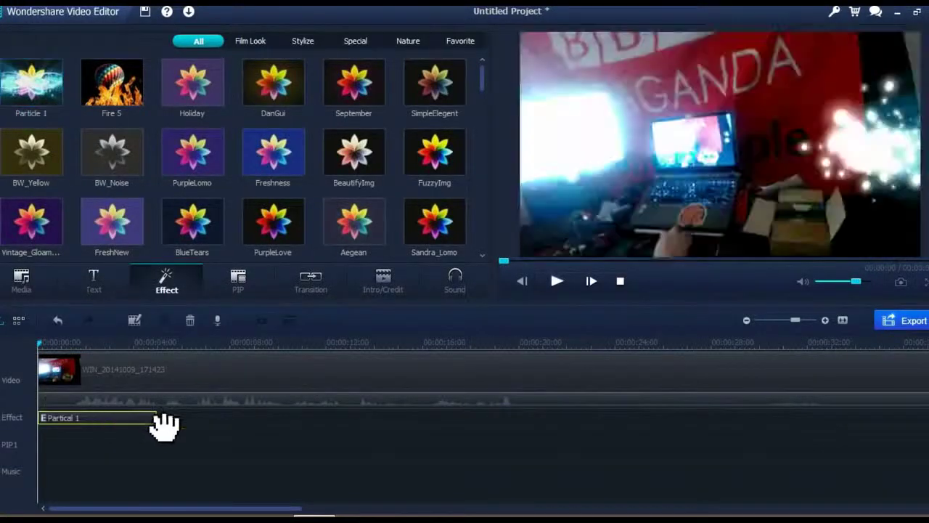
pyautogui.moveTo(156, 415); pyautogui.dragTo(870, 418)
pyautogui.moveTo(874, 349); pyautogui.dragTo(311, 363)
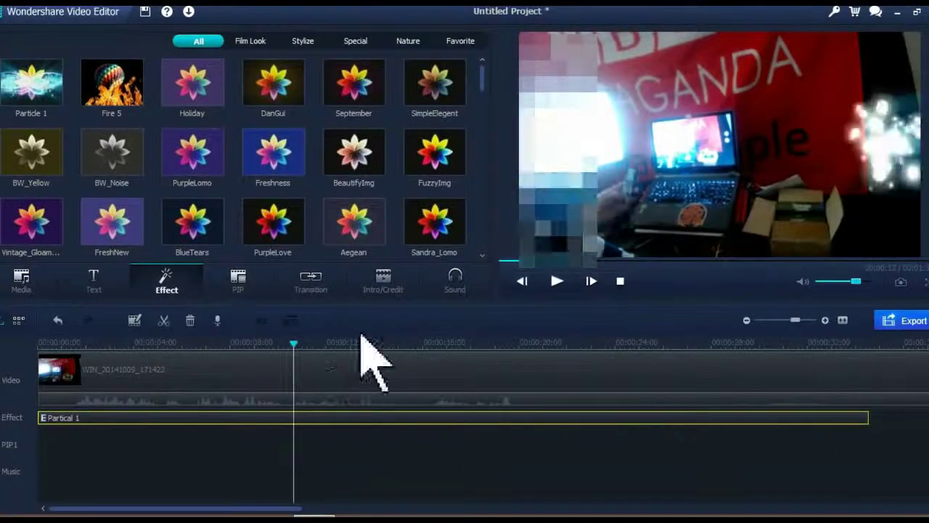
# Play the clip with the Particle 1 effect and delete that effect from the Effect track
pyautogui.click(557, 281)
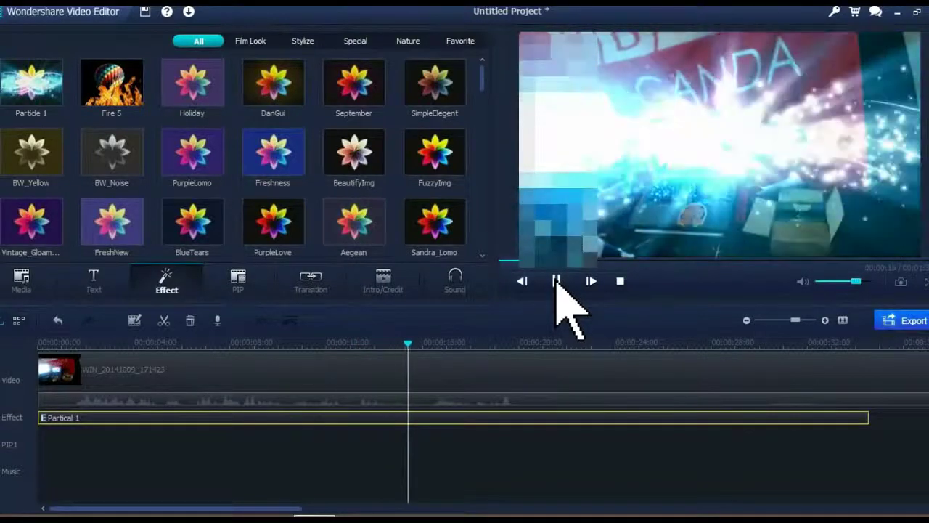
pyautogui.click(556, 281)
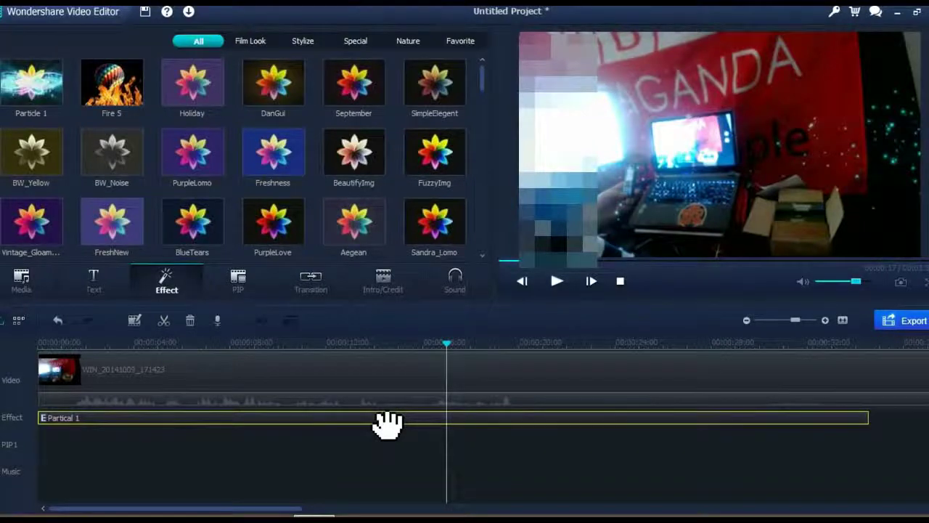
pyautogui.rightClick(378, 417)
pyautogui.click(411, 404)
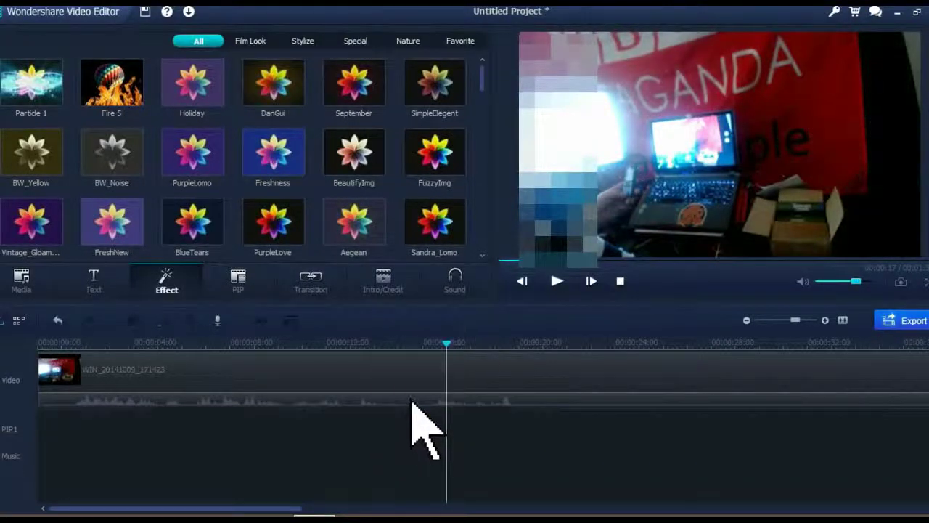
# Try the BeautifyImg effect at the start of the clip, play it and remove it from the Effect track
pyautogui.moveTo(355, 172); pyautogui.dragTo(44, 418)
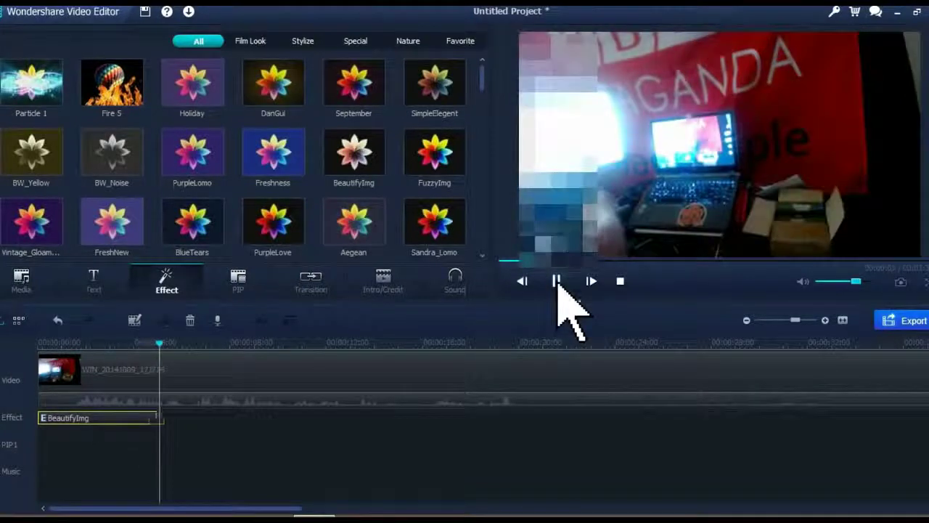
pyautogui.click(556, 283)
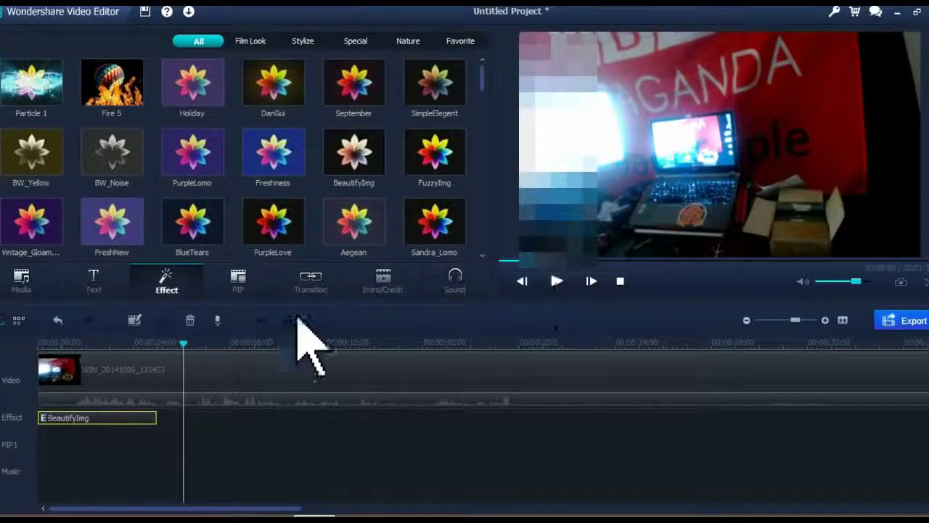
pyautogui.rightClick(147, 418)
pyautogui.click(171, 402)
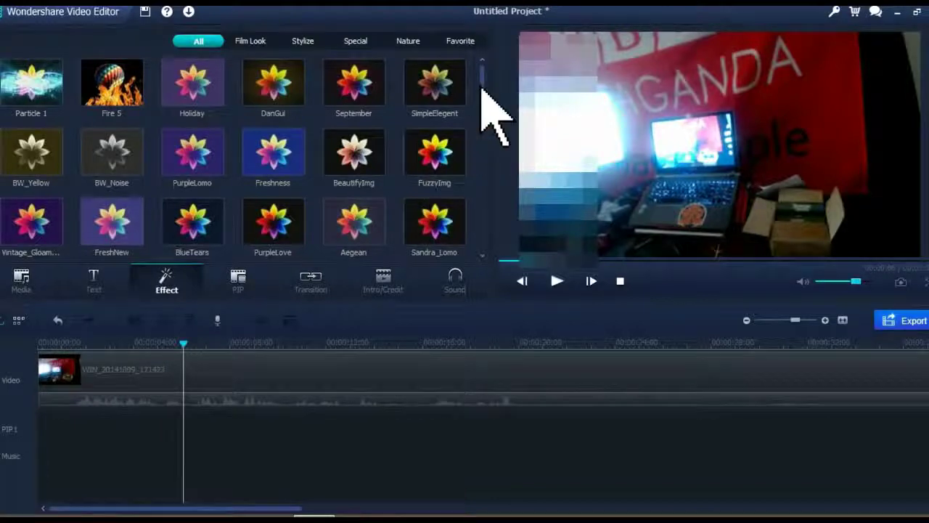
# Preview the Particle 4 effect, add it at the start of the clip and play the result
pyautogui.moveTo(482, 76); pyautogui.dragTo(481, 228)
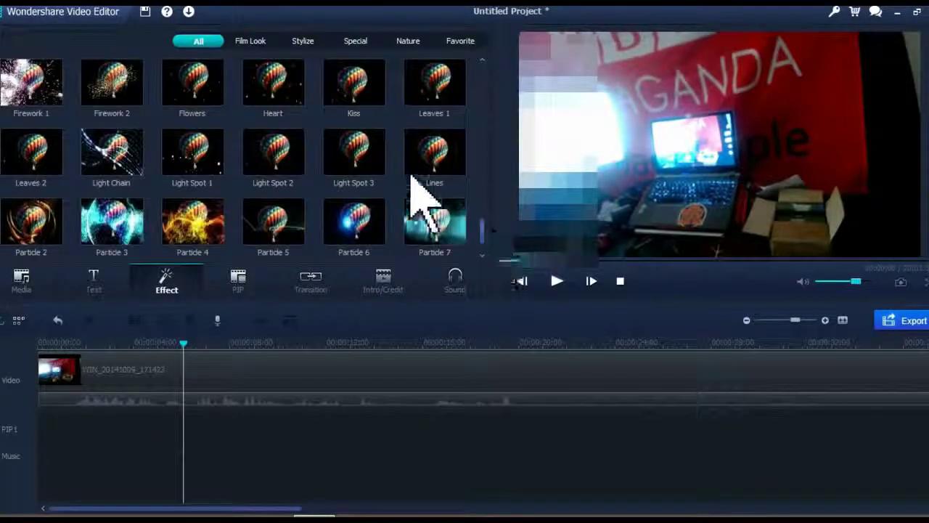
pyautogui.click(190, 219)
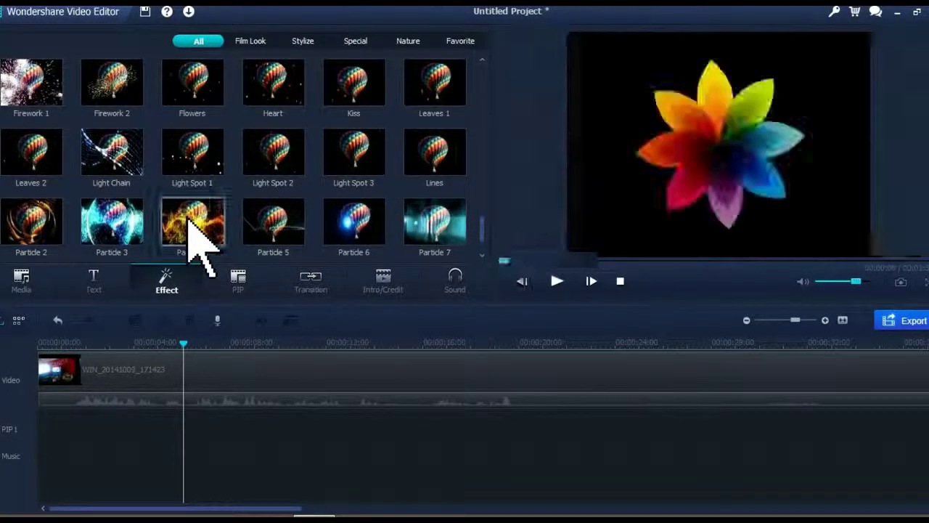
pyautogui.moveTo(194, 232); pyautogui.dragTo(45, 418)
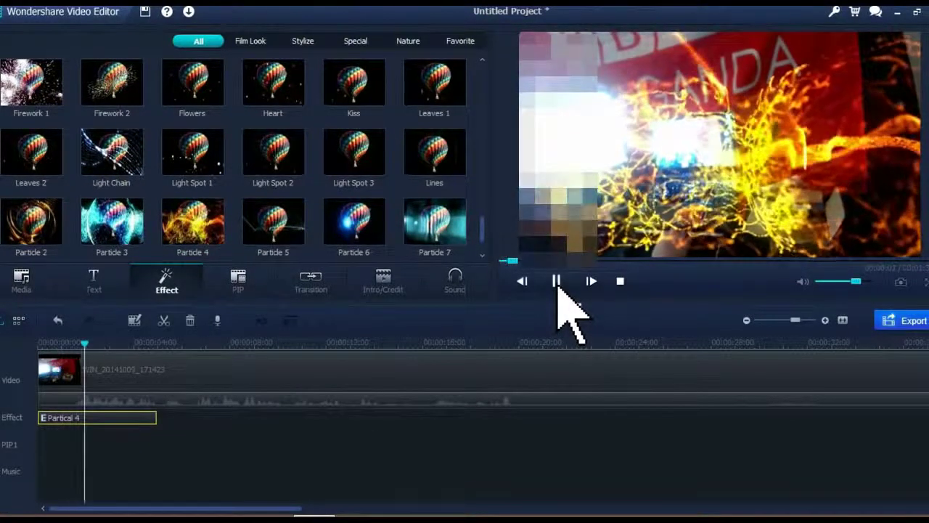
pyautogui.click(557, 280)
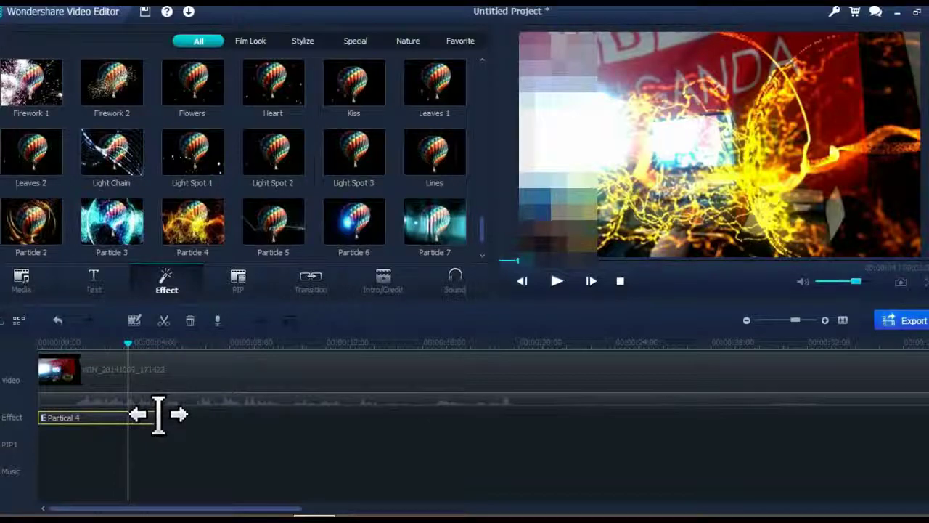
# Adjust both ends of the Particle 4 effect so it spans from about 12 to about 26 seconds
pyautogui.moveTo(158, 415); pyautogui.dragTo(504, 437)
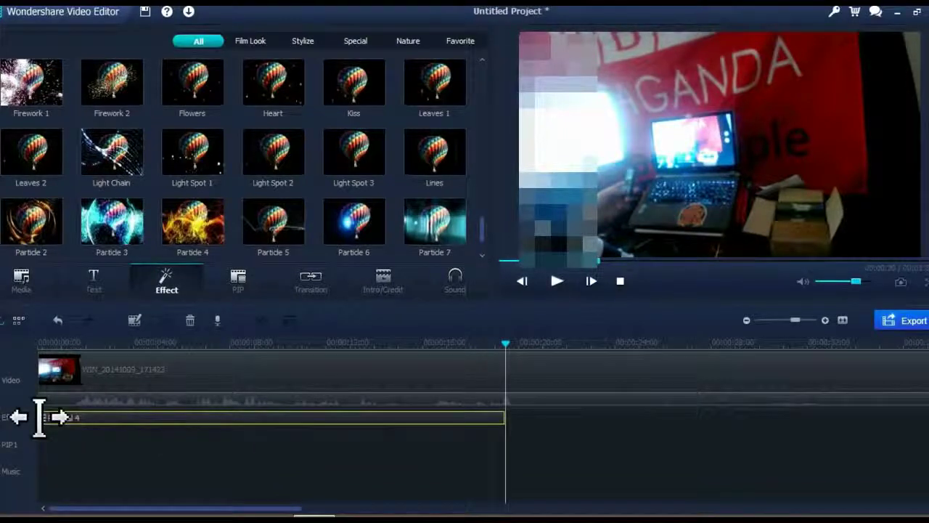
pyautogui.moveTo(40, 417); pyautogui.dragTo(330, 417)
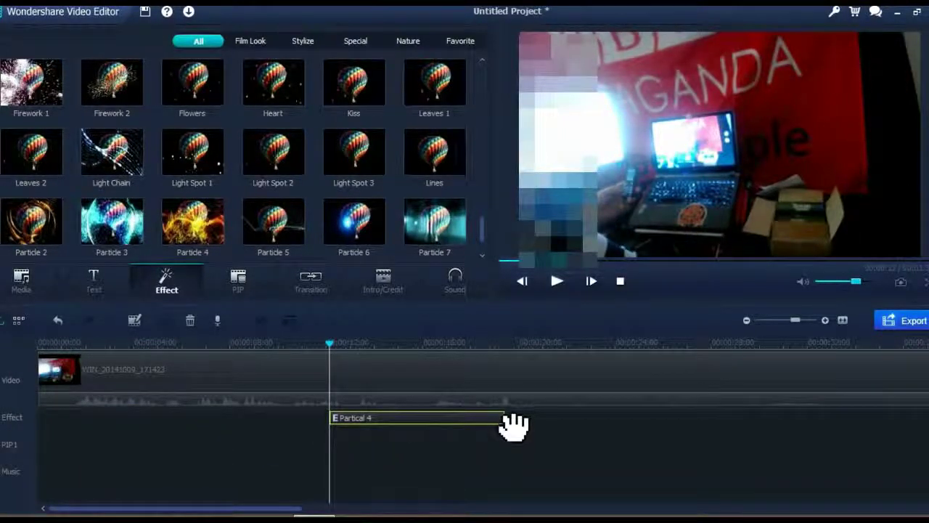
pyautogui.moveTo(503, 417); pyautogui.dragTo(660, 417)
# Scrub through the Particle 4 section and split the video clip at about 00:00:16:17
pyautogui.moveTo(662, 348); pyautogui.dragTo(440, 377)
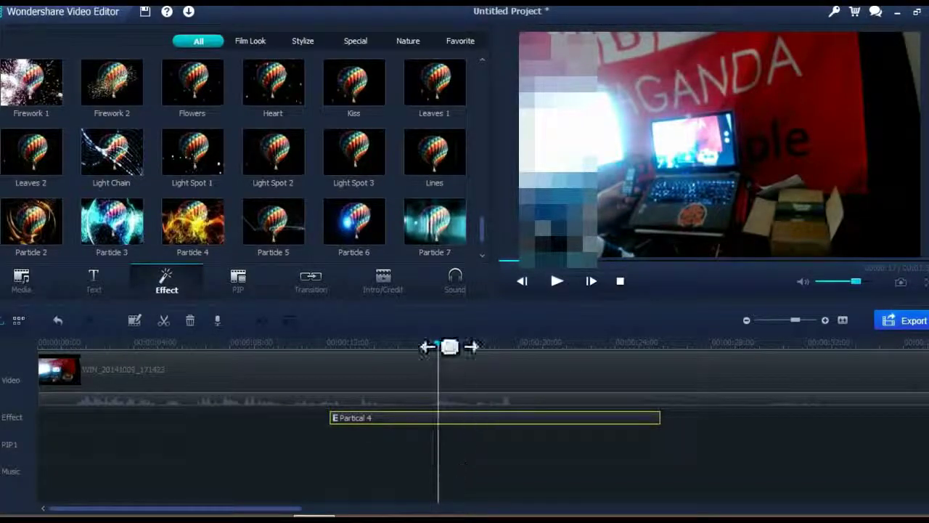
pyautogui.moveTo(440, 347); pyautogui.dragTo(426, 355)
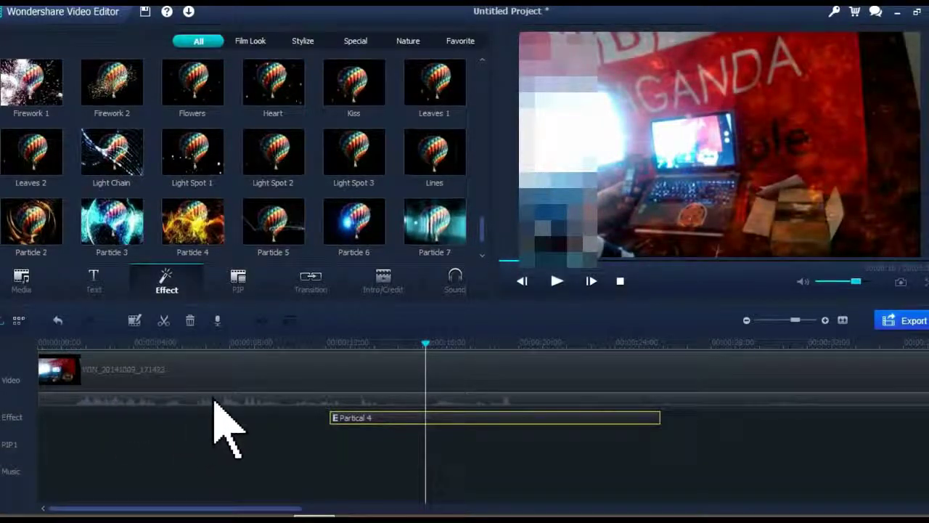
pyautogui.moveTo(252, 348); pyautogui.dragTo(628, 344)
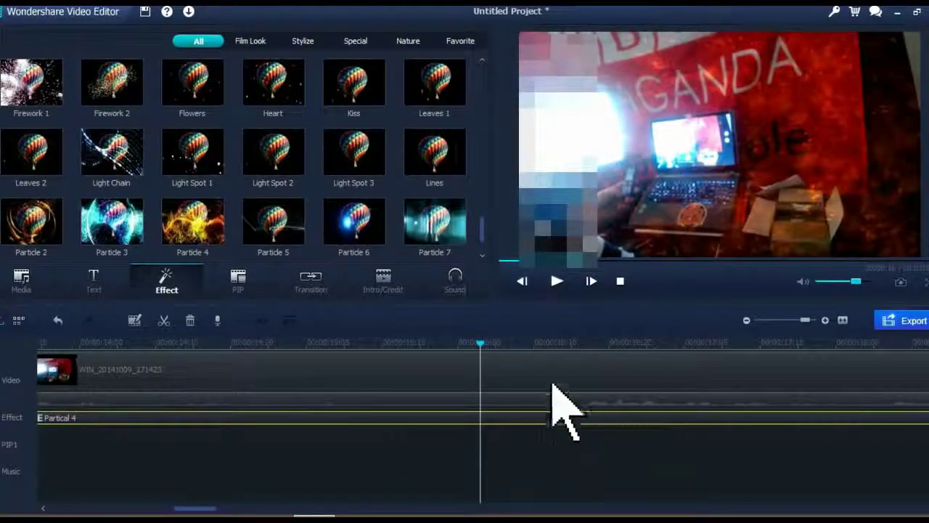
pyautogui.moveTo(482, 345); pyautogui.dragTo(568, 346)
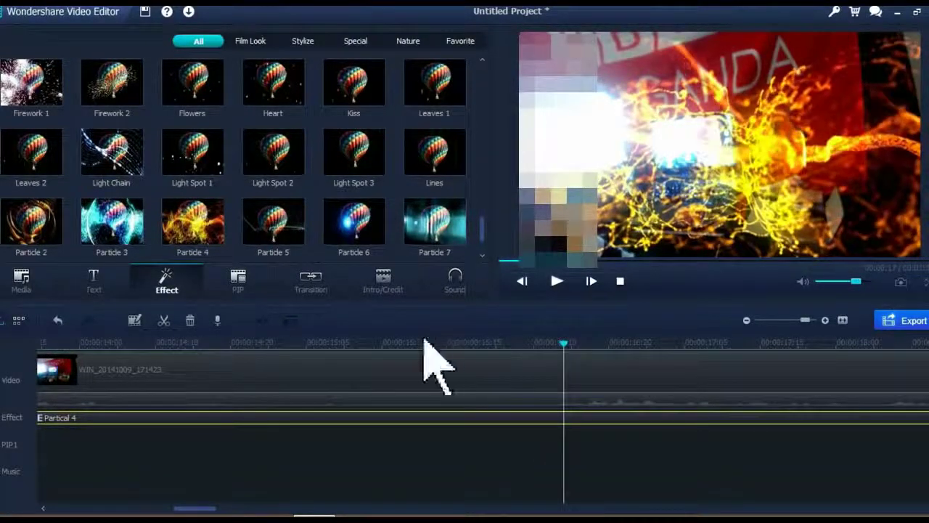
pyautogui.moveTo(427, 336); pyautogui.dragTo(716, 335)
pyautogui.moveTo(461, 343); pyautogui.dragTo(719, 336)
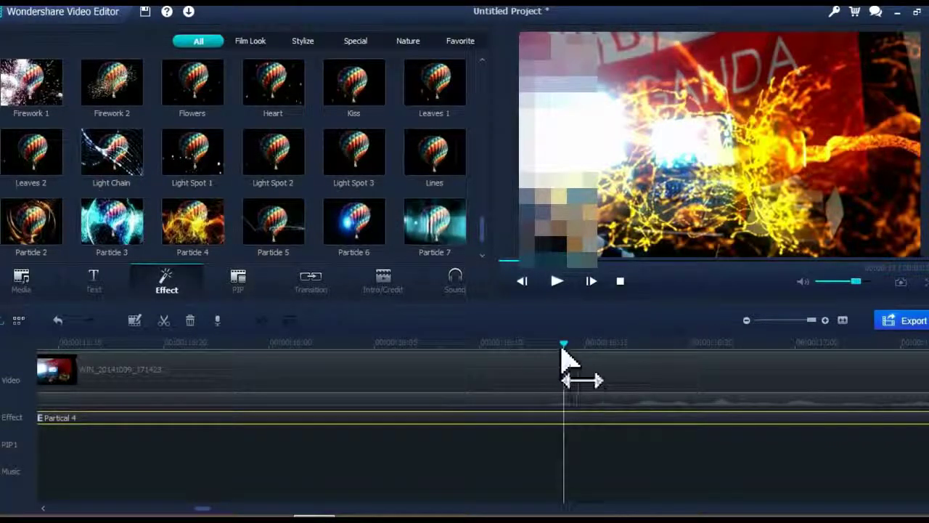
pyautogui.moveTo(570, 344); pyautogui.dragTo(627, 349)
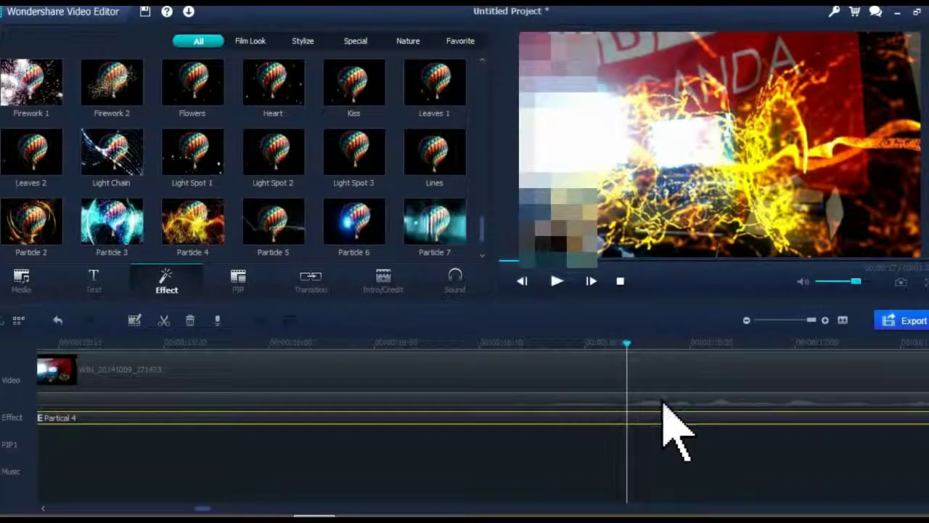
pyautogui.rightClick(625, 394)
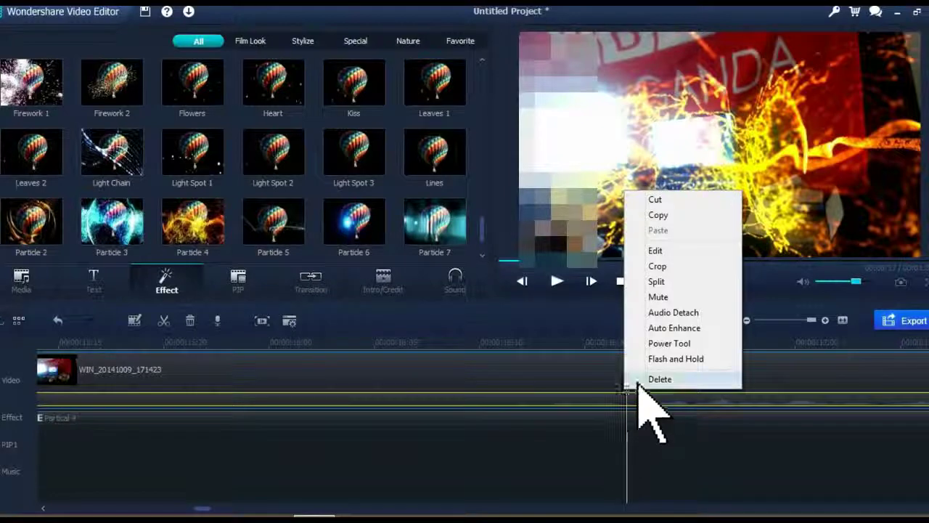
pyautogui.click(670, 284)
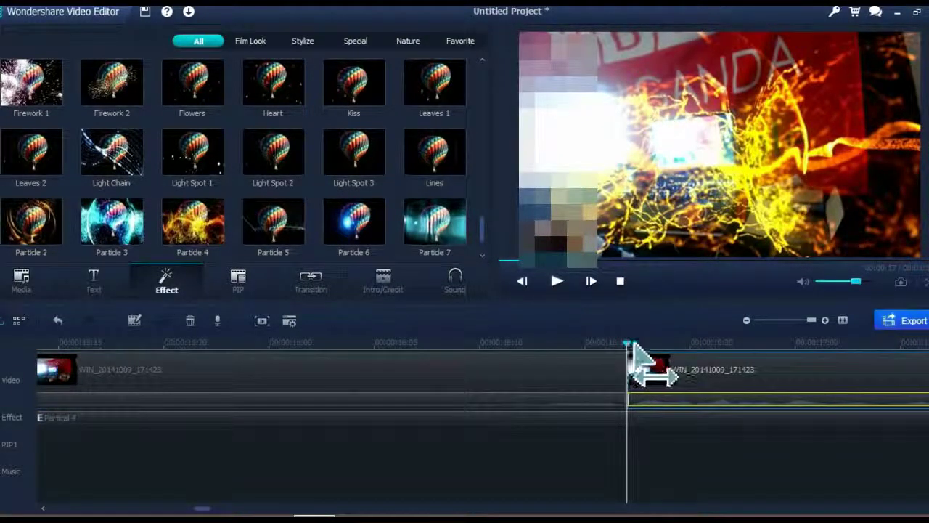
# Split the second part of the video clip at about 00:00:16:19 to isolate a short segment
pyautogui.moveTo(634, 356); pyautogui.dragTo(671, 356)
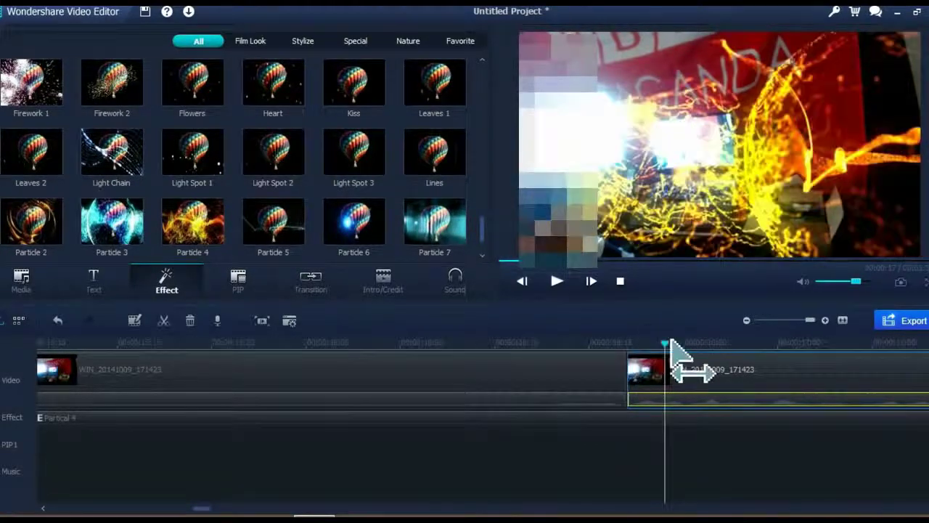
pyautogui.rightClick(667, 397)
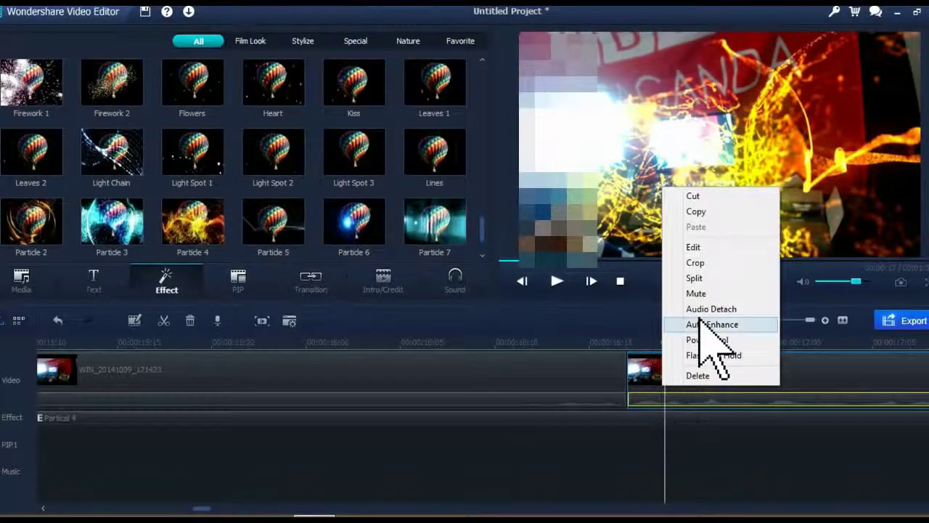
pyautogui.click(700, 283)
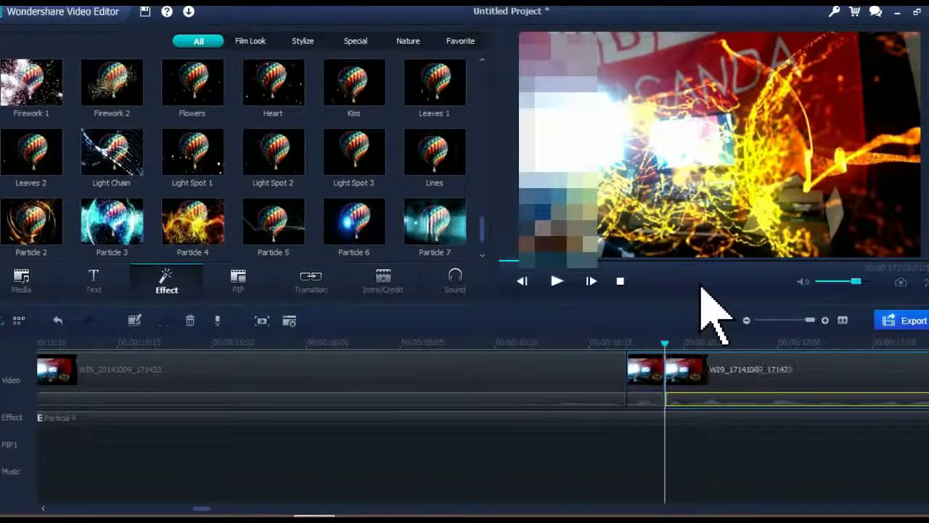
# Detach the audio of the short middle segment and delete the detached audio clip
pyautogui.click(648, 377)
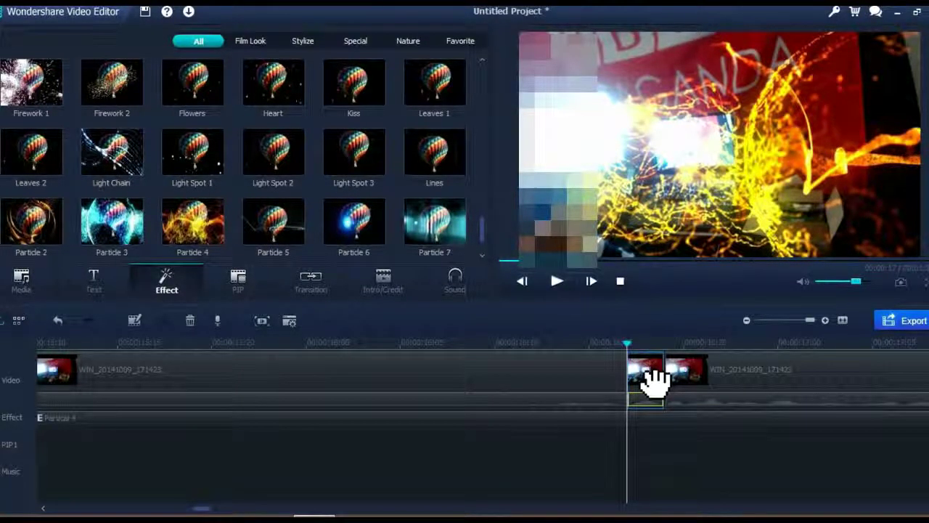
pyautogui.rightClick(648, 374)
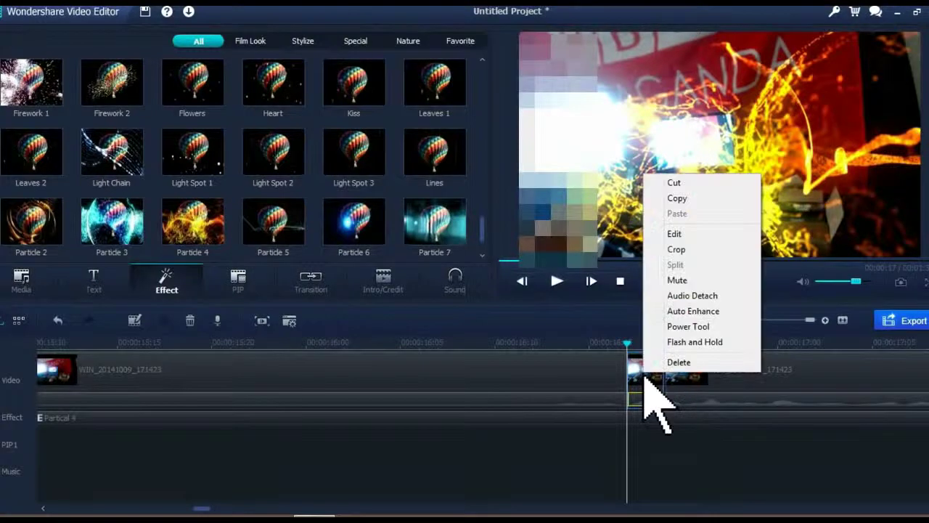
pyautogui.click(695, 295)
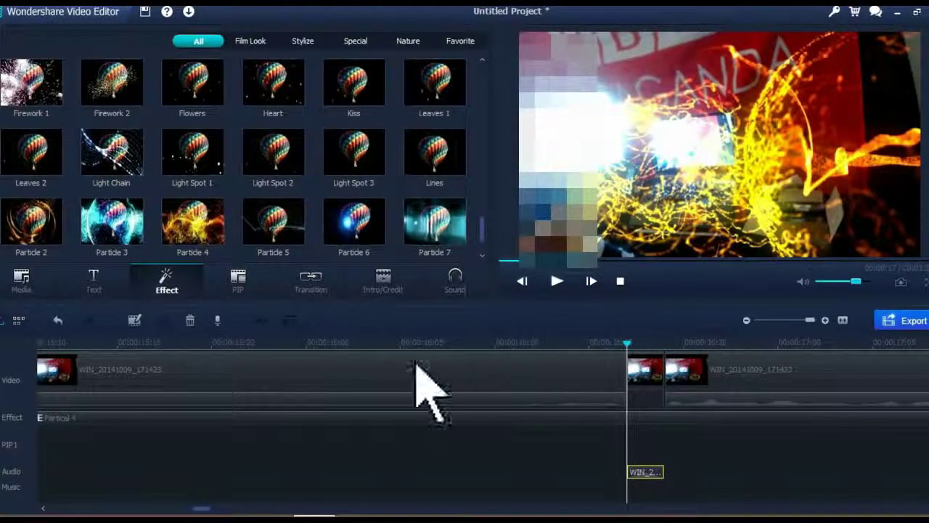
pyautogui.rightClick(658, 471)
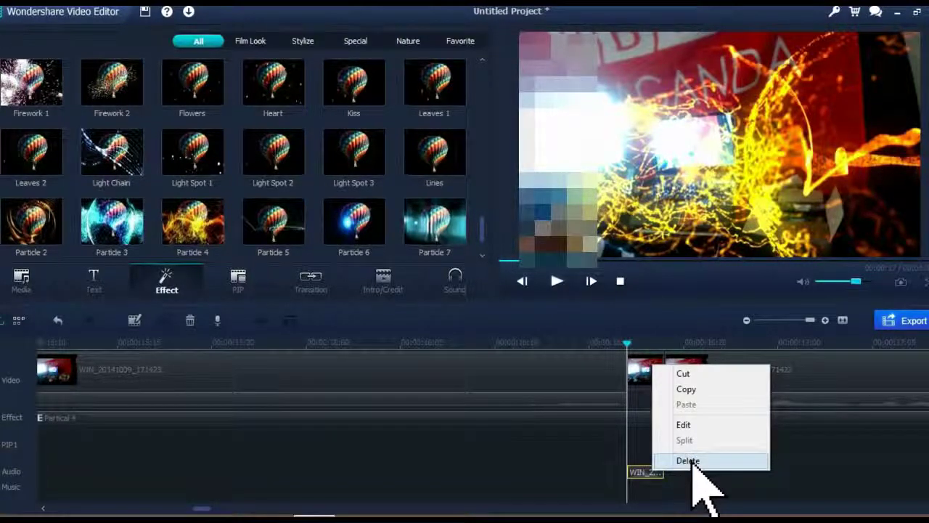
pyautogui.click(687, 461)
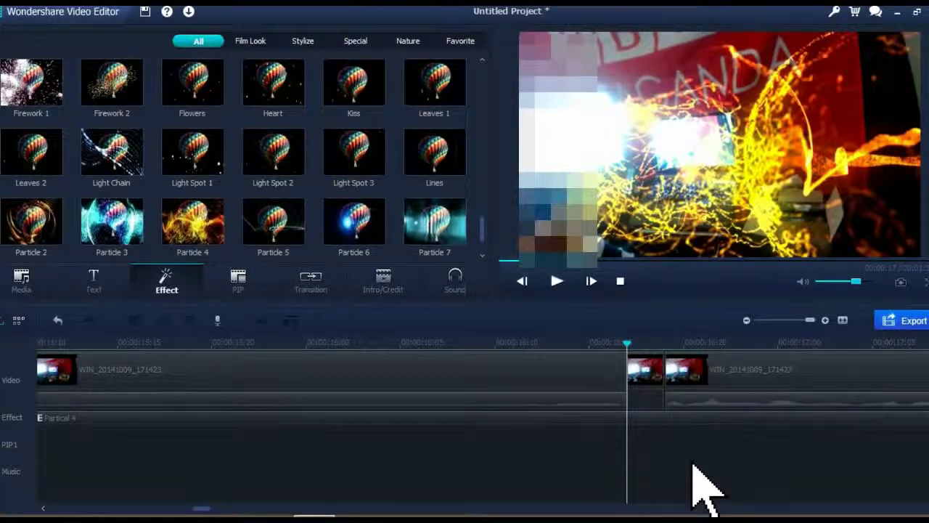
# Delete the short middle segment from the Video track
pyautogui.rightClick(649, 379)
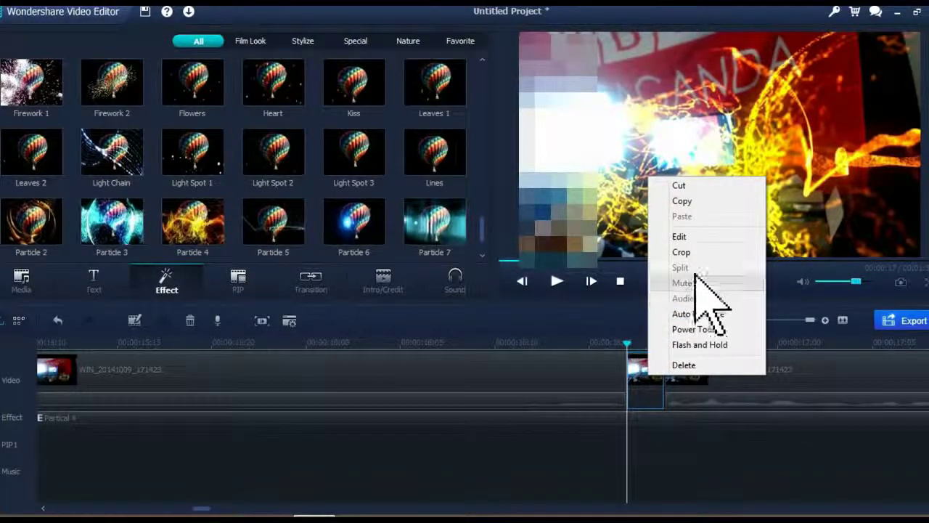
pyautogui.click(649, 379)
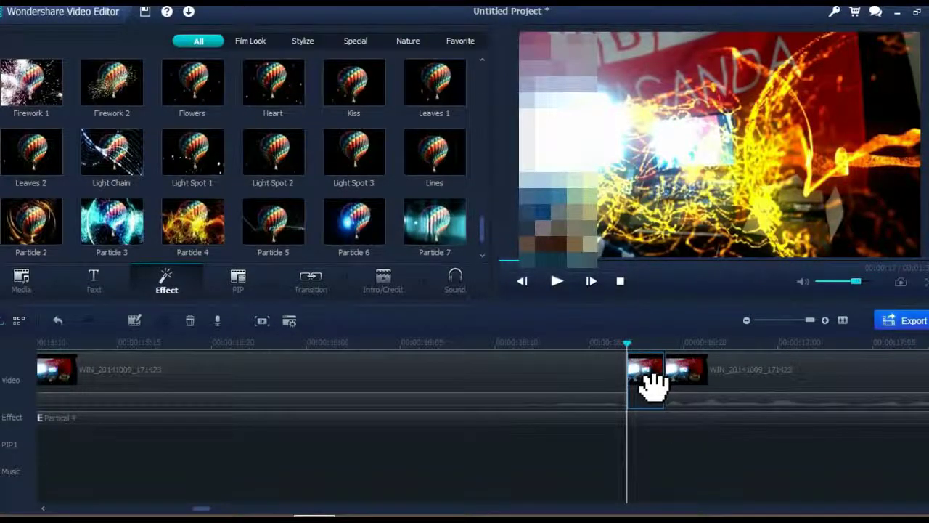
pyautogui.rightClick(644, 376)
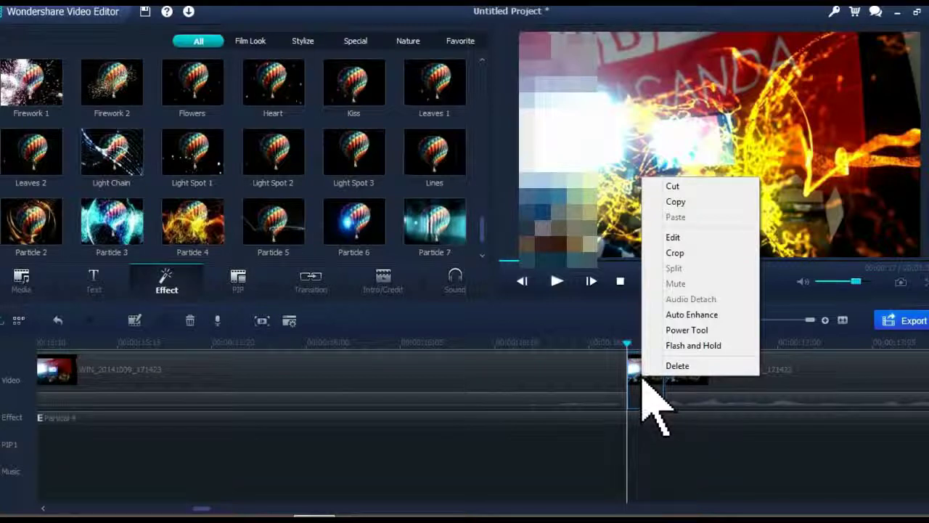
pyautogui.click(676, 366)
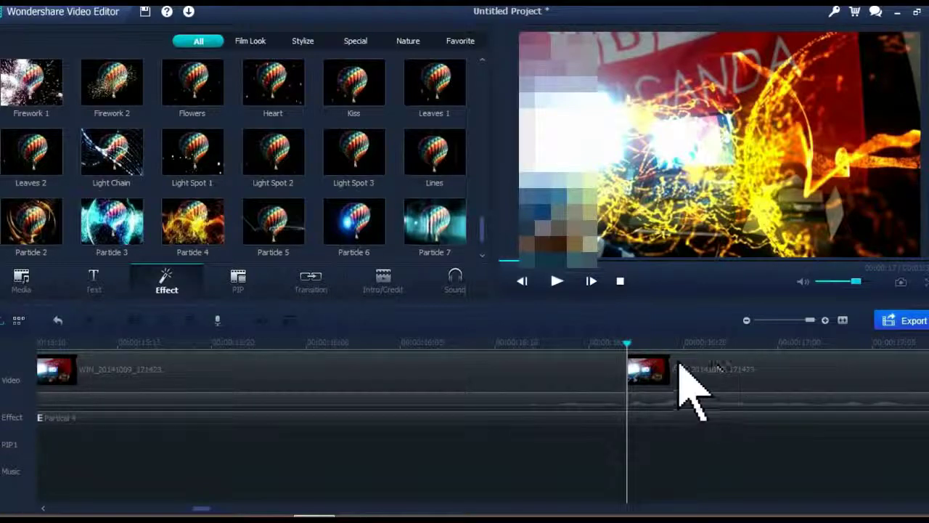
# Play the video from about 00:00:16:15 across the join between the two remaining parts
pyautogui.moveTo(628, 370); pyautogui.dragTo(590, 370)
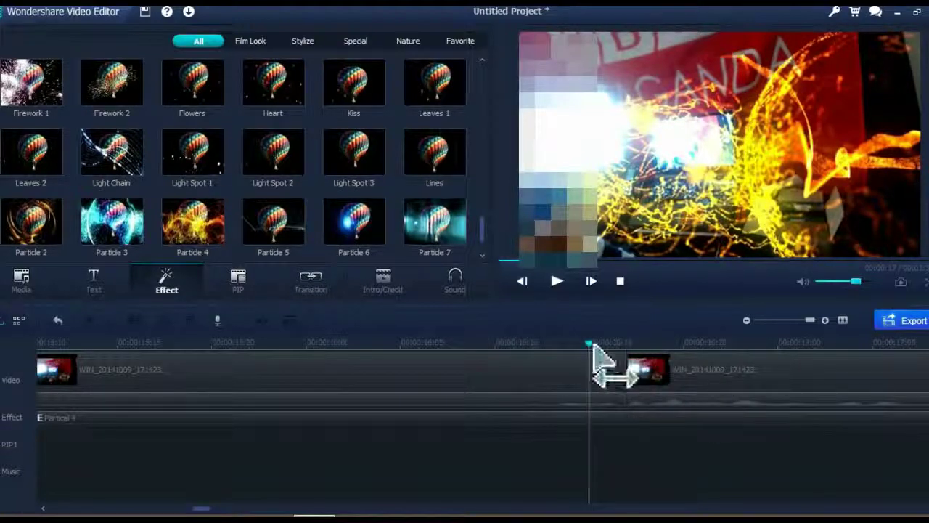
pyautogui.click(561, 284)
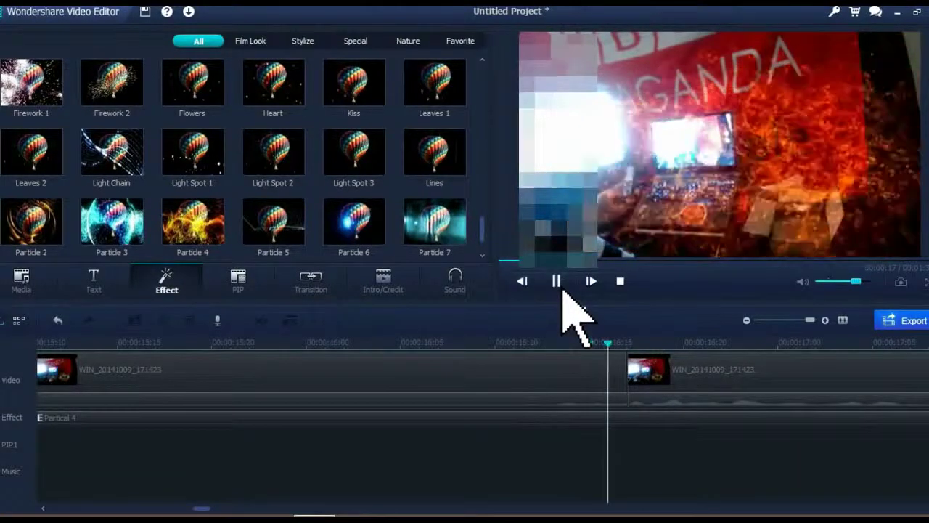
pyautogui.click(558, 282)
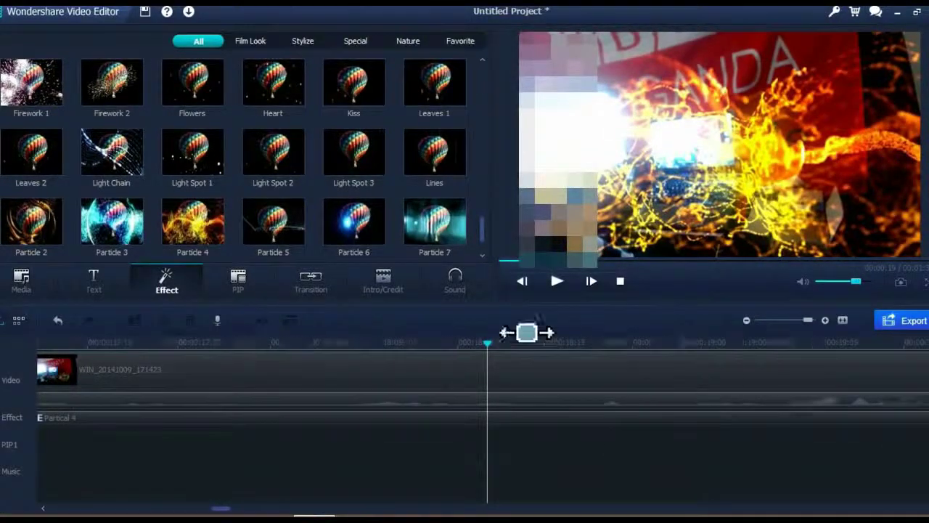
# Browse the ready-made PIP overlay graphics in the All category
pyautogui.moveTo(706, 334); pyautogui.dragTo(16, 330)
pyautogui.moveTo(443, 341); pyautogui.dragTo(674, 339)
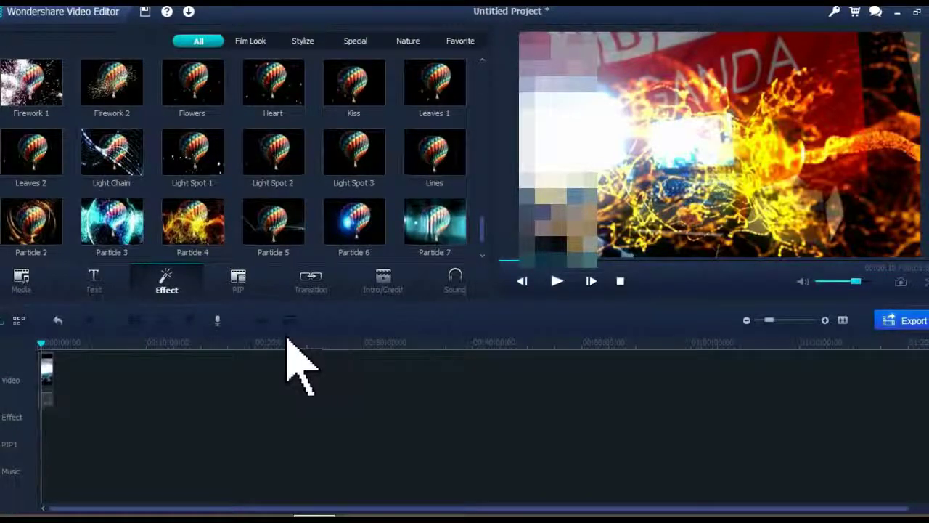
pyautogui.moveTo(286, 340); pyautogui.dragTo(512, 336)
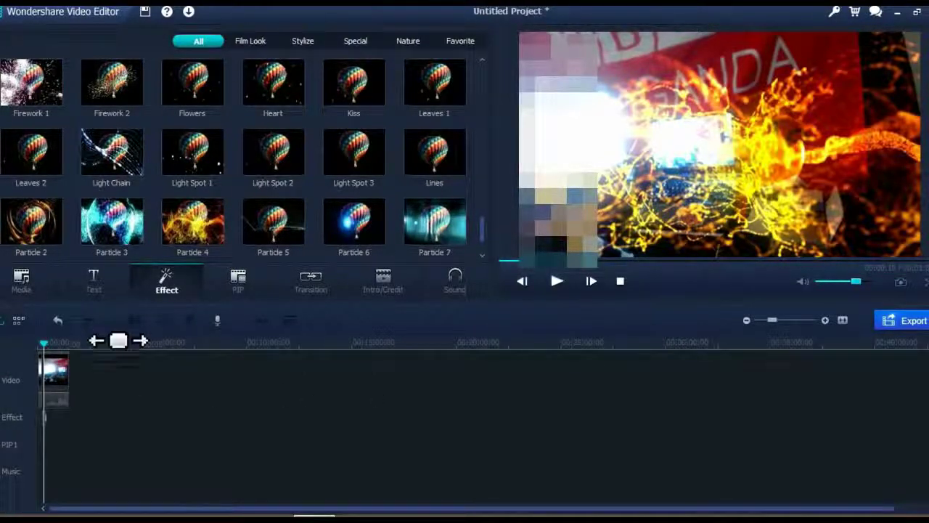
pyautogui.moveTo(122, 340); pyautogui.dragTo(355, 346)
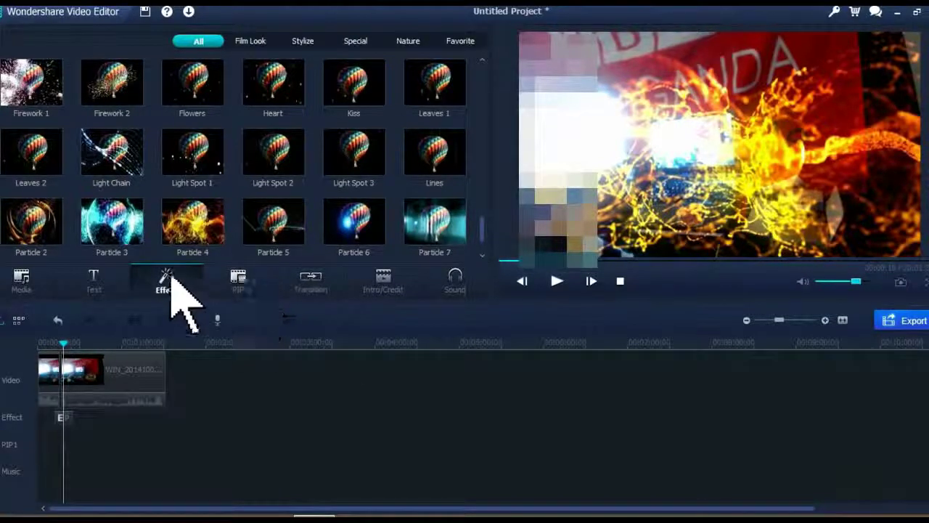
pyautogui.click(238, 276)
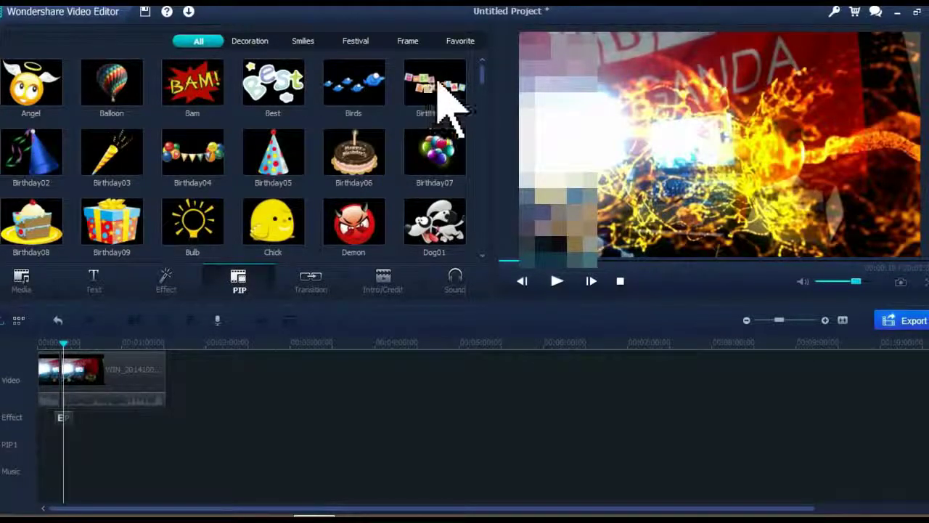
pyautogui.moveTo(482, 76); pyautogui.dragTo(459, 72)
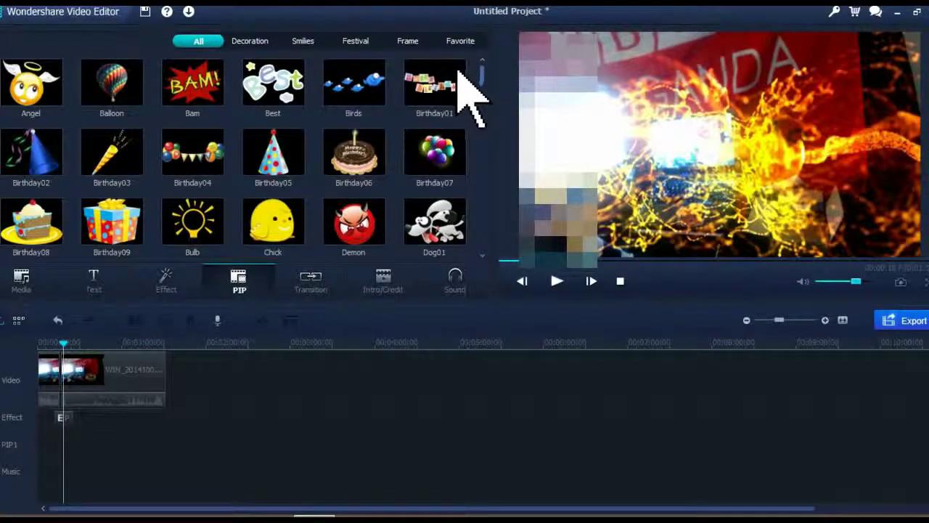
# Add the poster picture from the User's Album to the start of the PIP1 track
pyautogui.click(28, 283)
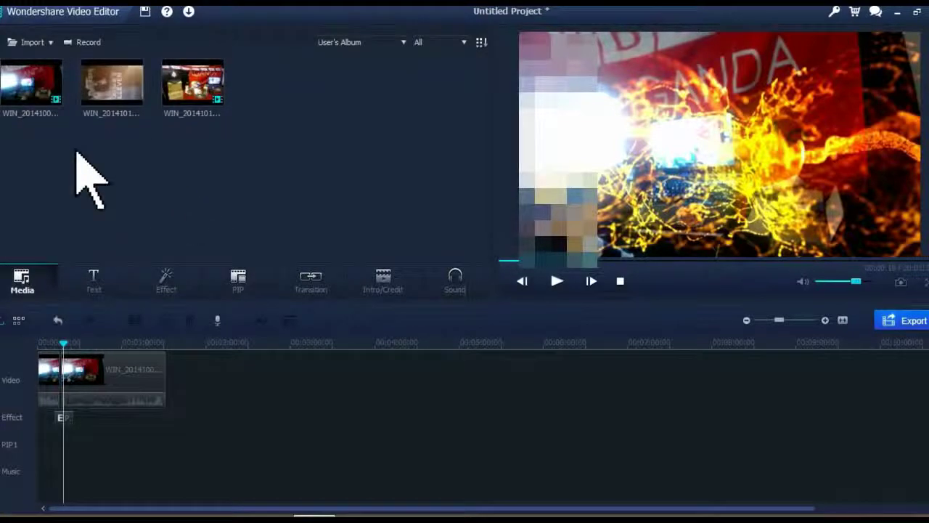
pyautogui.moveTo(118, 95); pyautogui.dragTo(45, 447)
pyautogui.moveTo(104, 349); pyautogui.dragTo(746, 345)
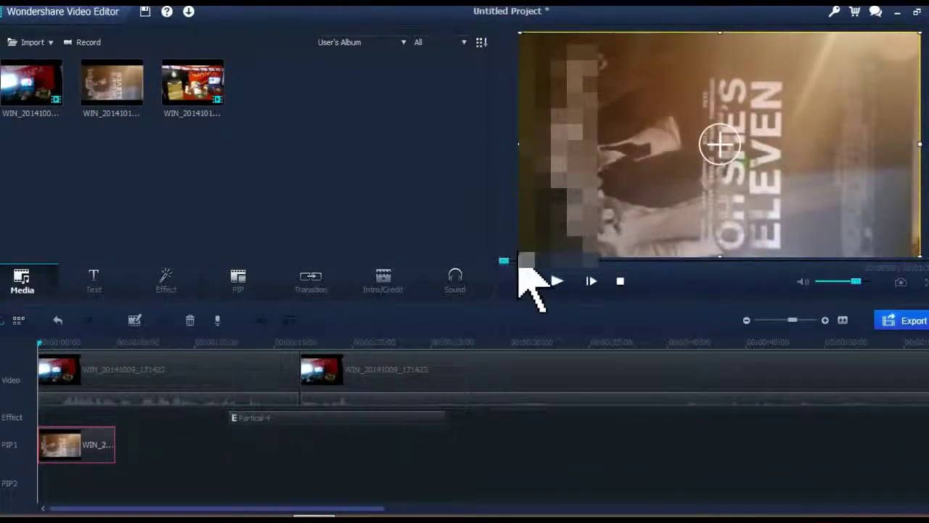
# Shrink the poster overlay, rotate it upright, and stretch it into a full-height strip along the video frame's right edge
pyautogui.moveTo(517, 258); pyautogui.dragTo(767, 118)
pyautogui.moveTo(840, 79); pyautogui.dragTo(882, 106)
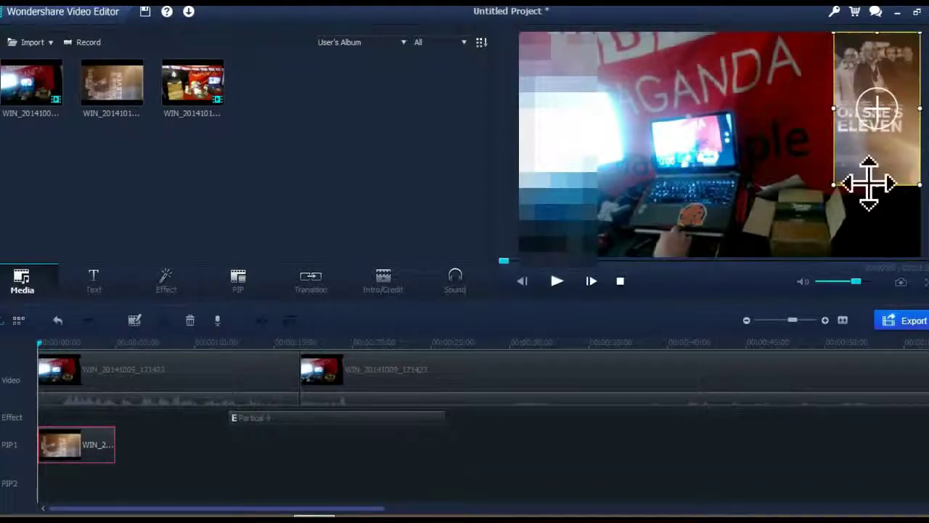
pyautogui.moveTo(877, 185); pyautogui.dragTo(866, 255)
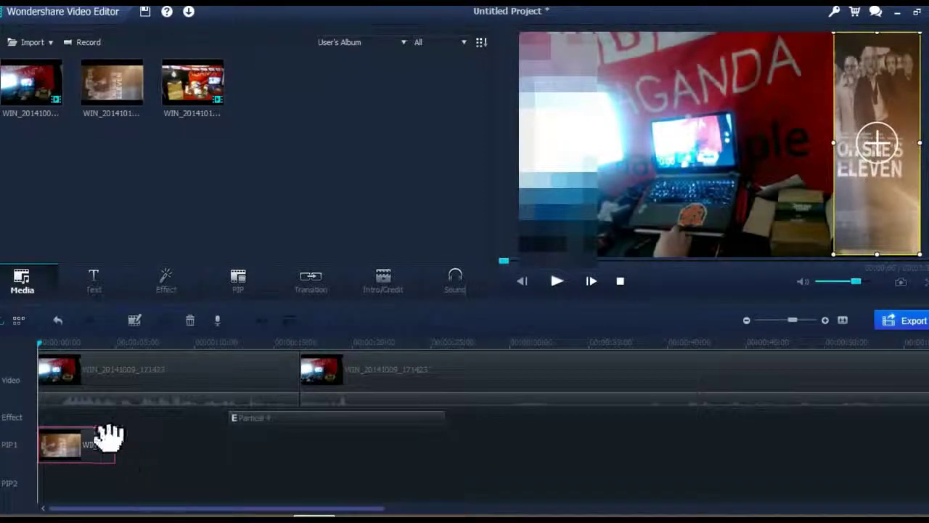
# Play the video with the poster overlay and open the overlay's motion settings
pyautogui.click(559, 283)
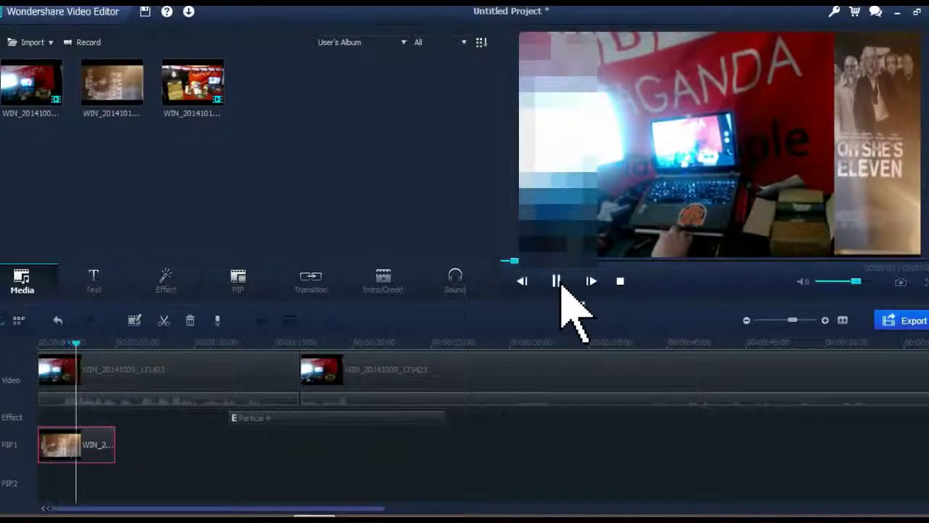
pyautogui.click(558, 283)
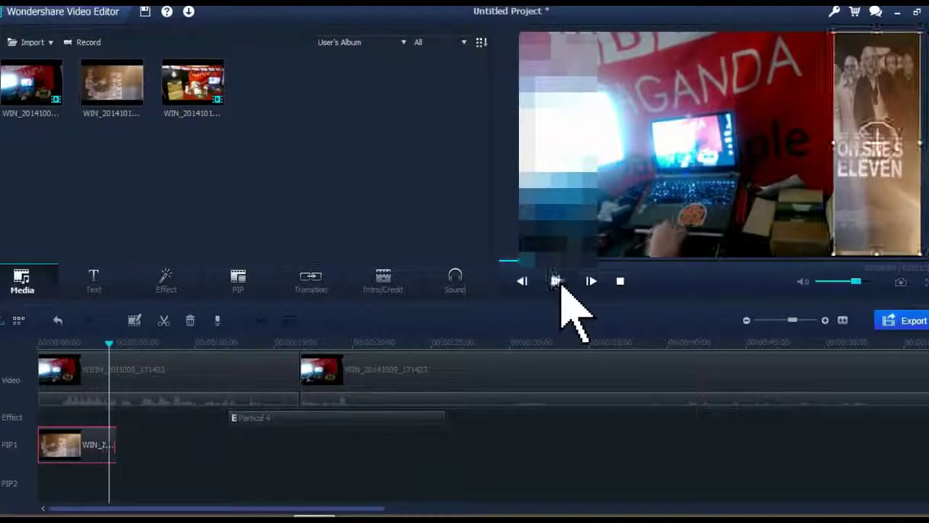
pyautogui.doubleClick(87, 446)
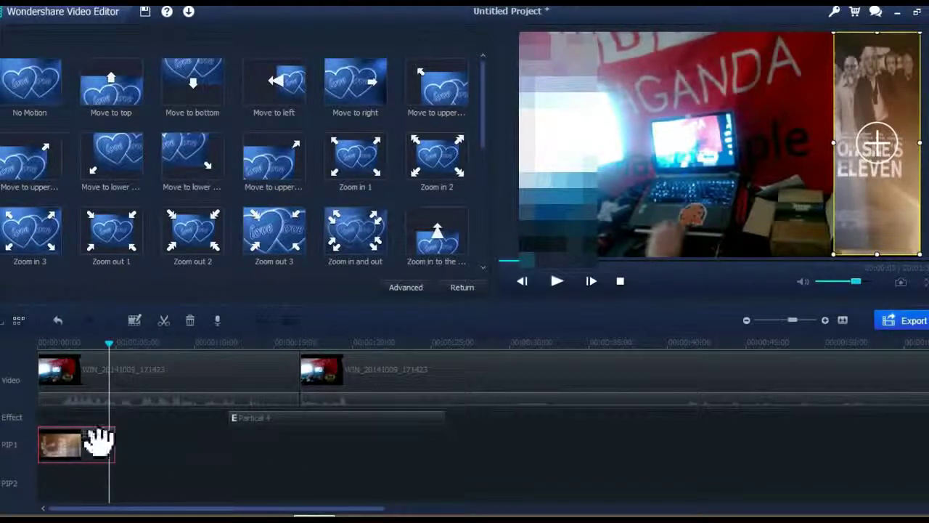
# Mute the first clip on the Video track
pyautogui.doubleClick(155, 380)
pyautogui.rightClick(156, 376)
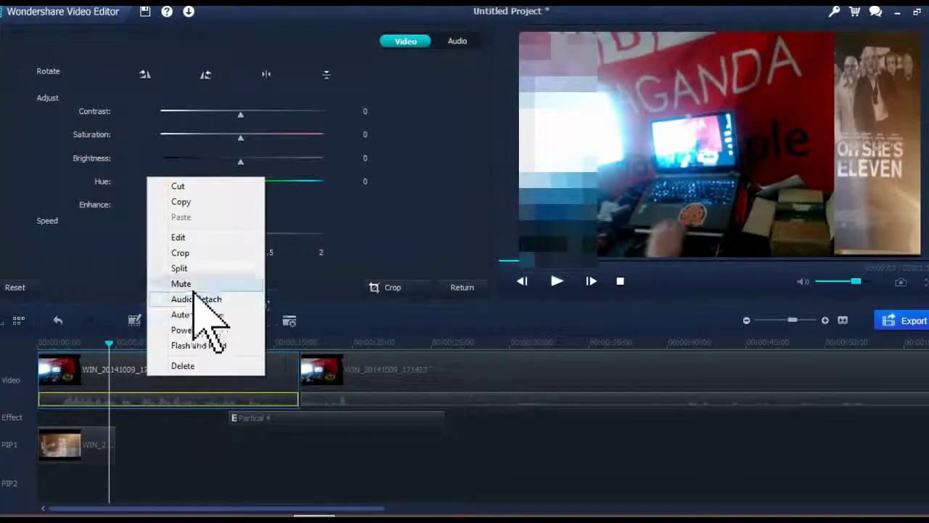
pyautogui.click(193, 285)
# Play the first clip from the beginning to check its sound, and leave the clip's edit settings
pyautogui.moveTo(110, 347); pyautogui.dragTo(39, 347)
pyautogui.click(556, 281)
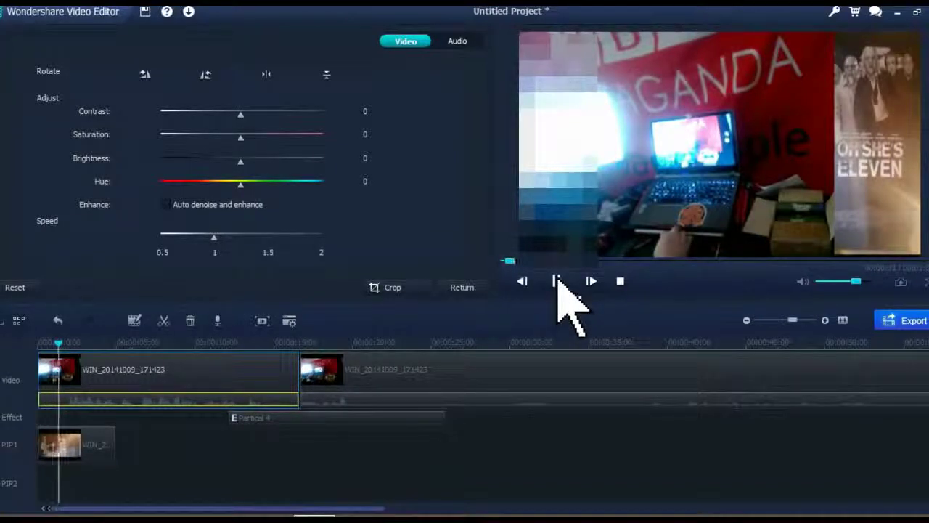
pyautogui.click(557, 281)
pyautogui.click(468, 286)
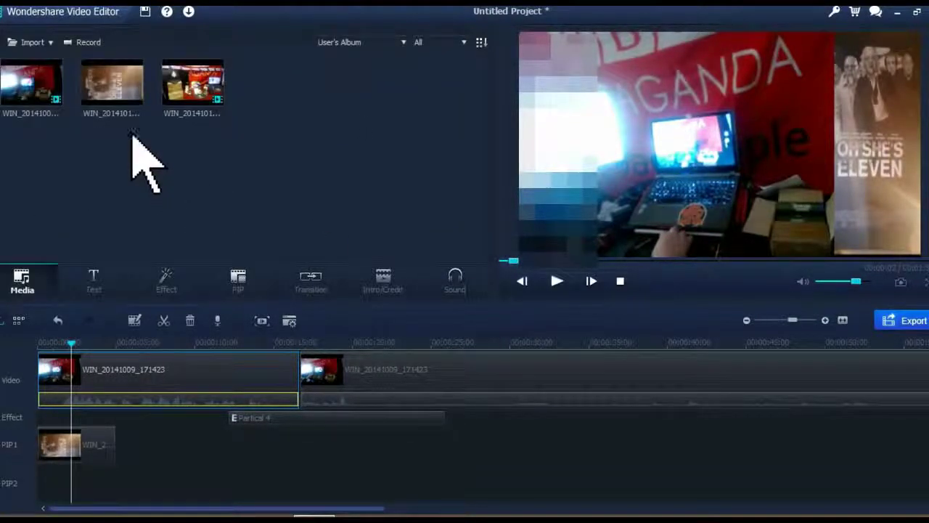
# Place the video WIN_20141009_171423 on PIP1 directly after the poster picture and play that part
pyautogui.moveTo(43, 81); pyautogui.dragTo(116, 437)
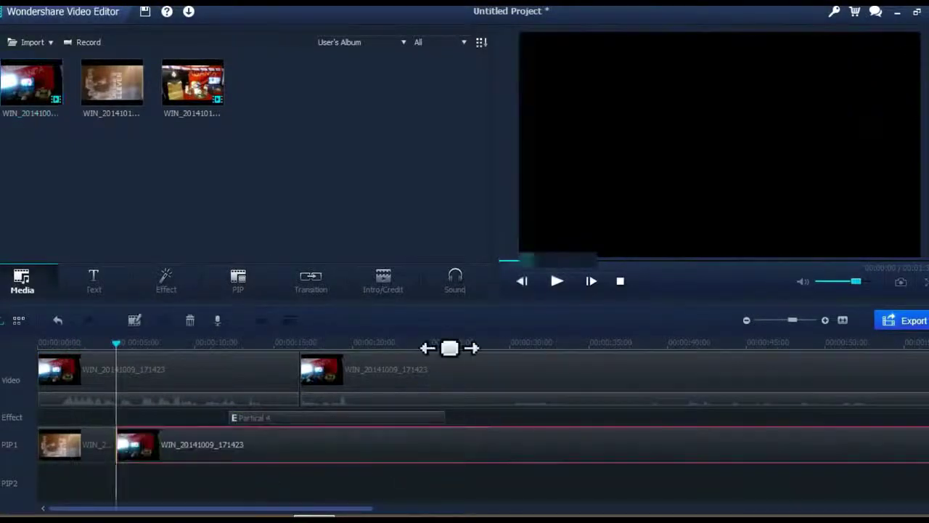
pyautogui.click(559, 282)
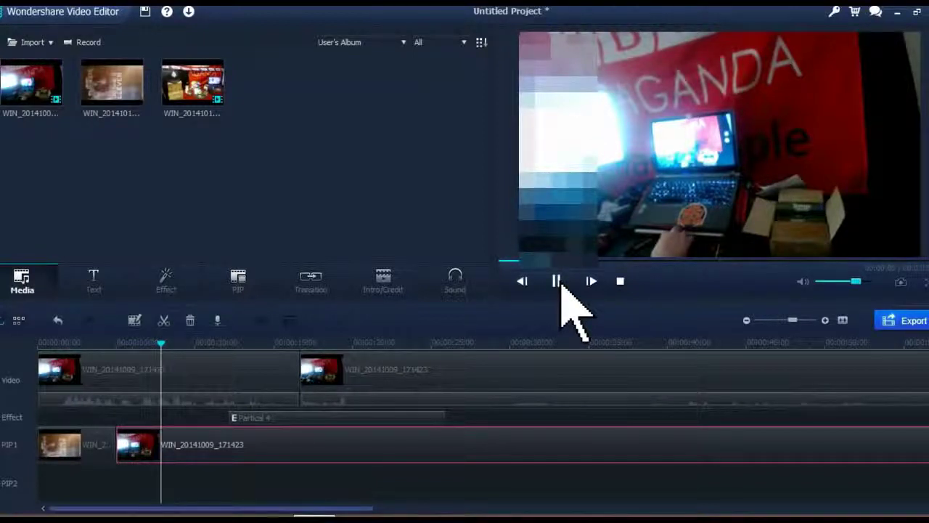
pyautogui.click(557, 282)
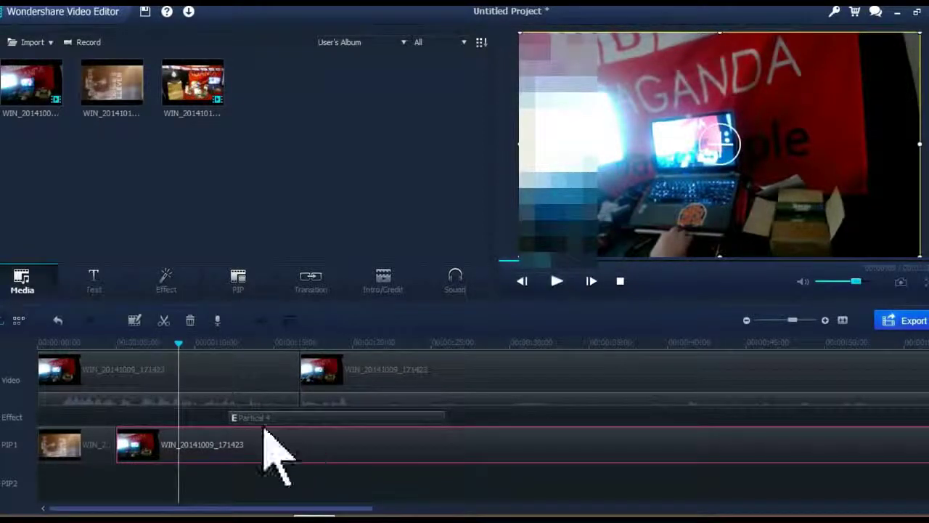
# Toggle the Mute setting of the first Video track clip again and play from about 00:00:05:00
pyautogui.rightClick(193, 362)
pyautogui.click(232, 268)
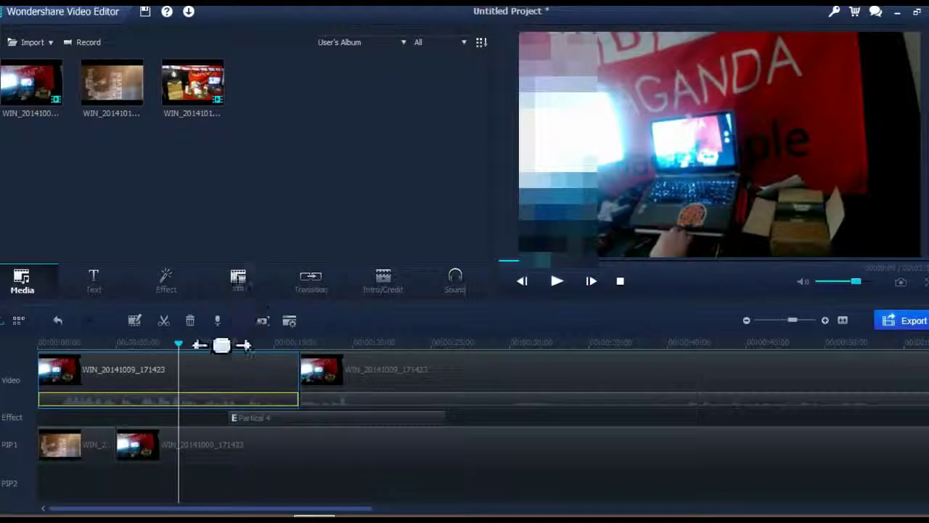
pyautogui.moveTo(181, 347); pyautogui.dragTo(114, 359)
pyautogui.click(550, 280)
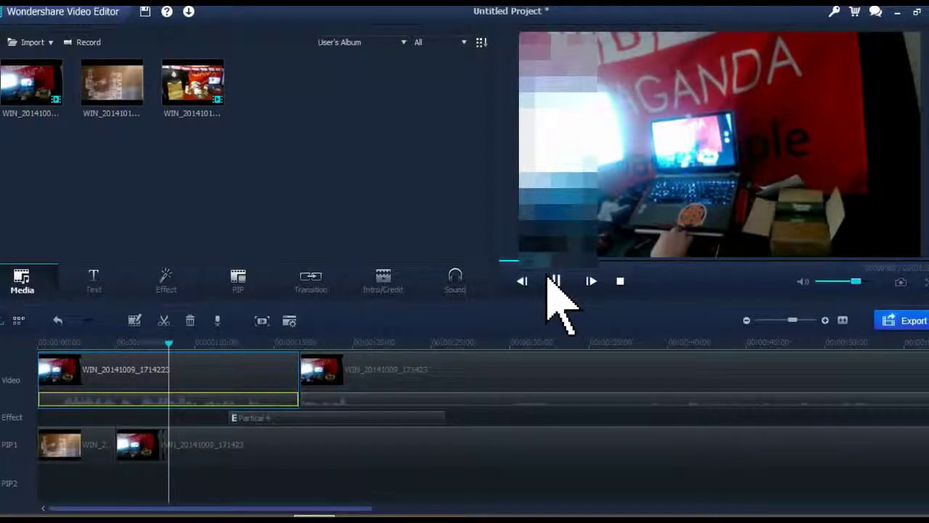
pyautogui.click(556, 281)
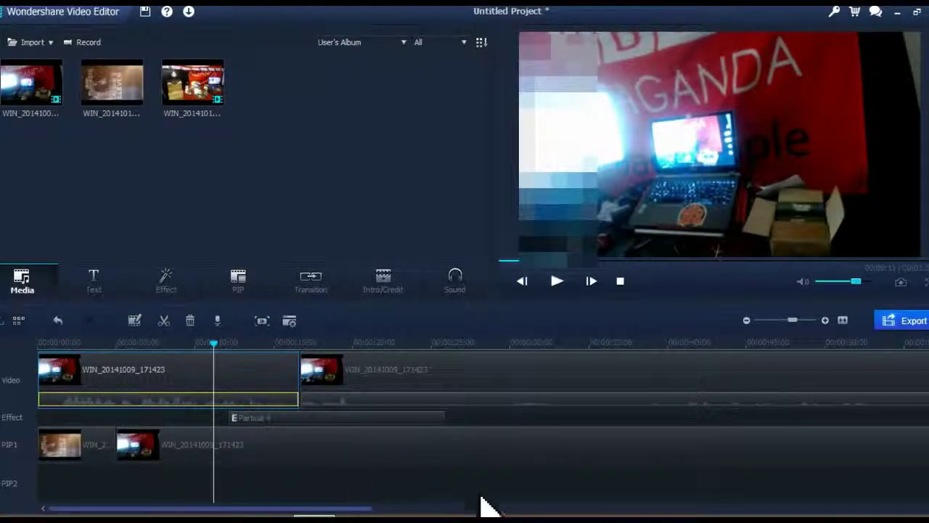
# Add WIN_20141016_180246 to PIP2 and PIP5, the poster picture to PIP3 and PIP6, and WIN_20141009_171423 to PIP4, with staggered starts
pyautogui.scroll(-1, 465, 421)
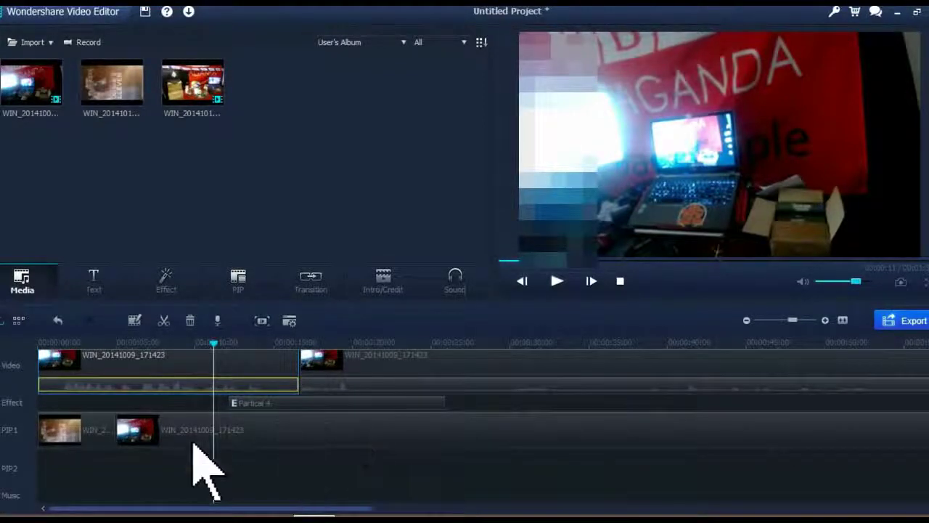
pyautogui.moveTo(190, 94); pyautogui.dragTo(103, 458)
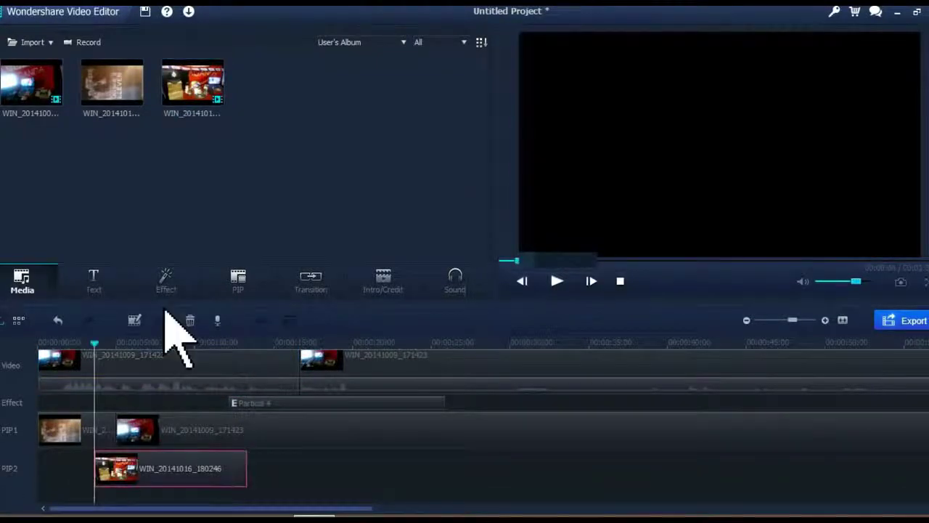
pyautogui.moveTo(104, 90); pyautogui.dragTo(121, 499)
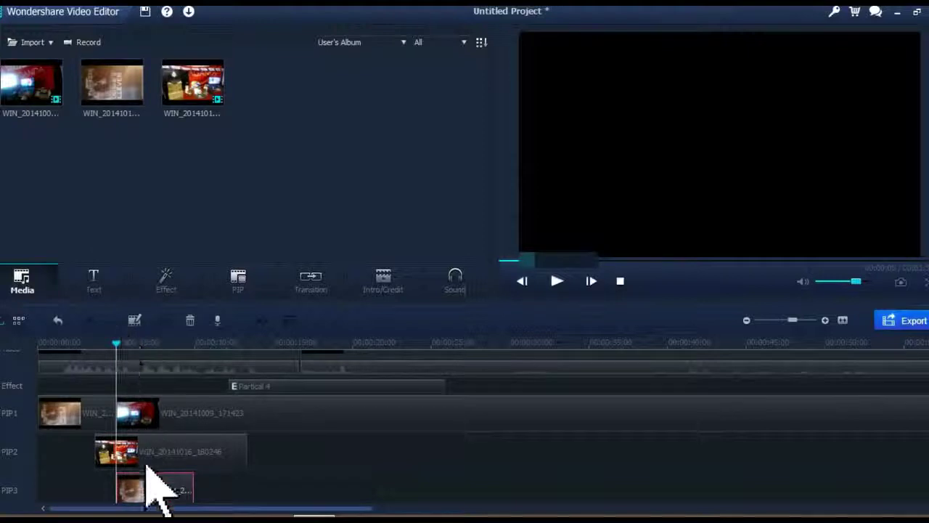
pyautogui.moveTo(31, 84); pyautogui.dragTo(146, 499)
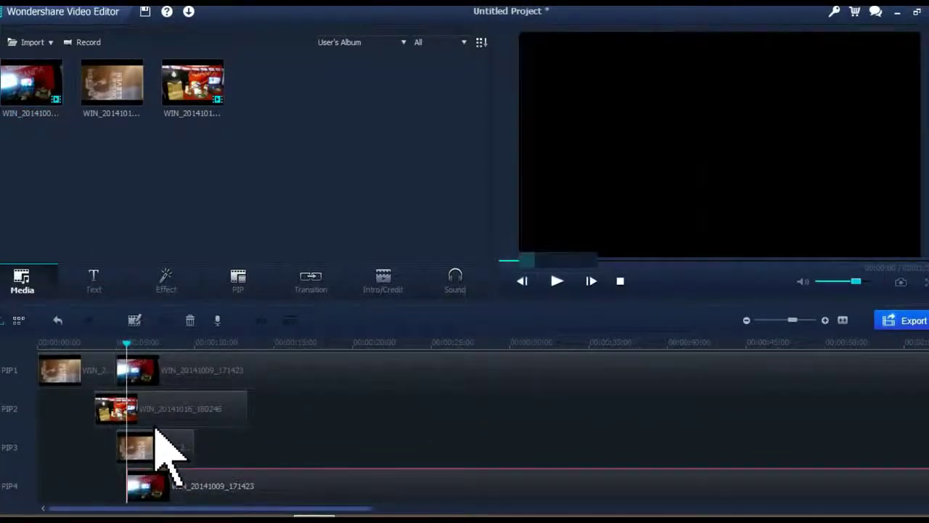
pyautogui.scroll(-2, 464, 428)
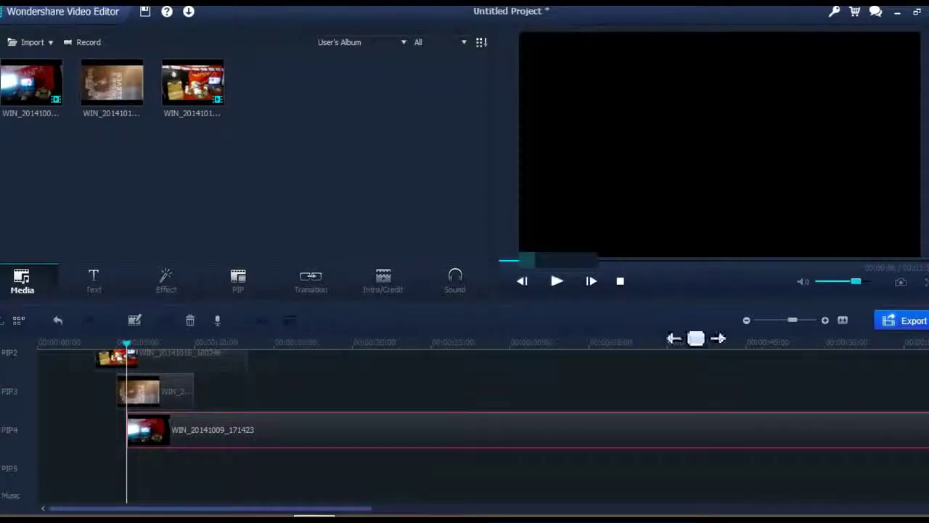
pyautogui.moveTo(206, 107); pyautogui.dragTo(149, 472)
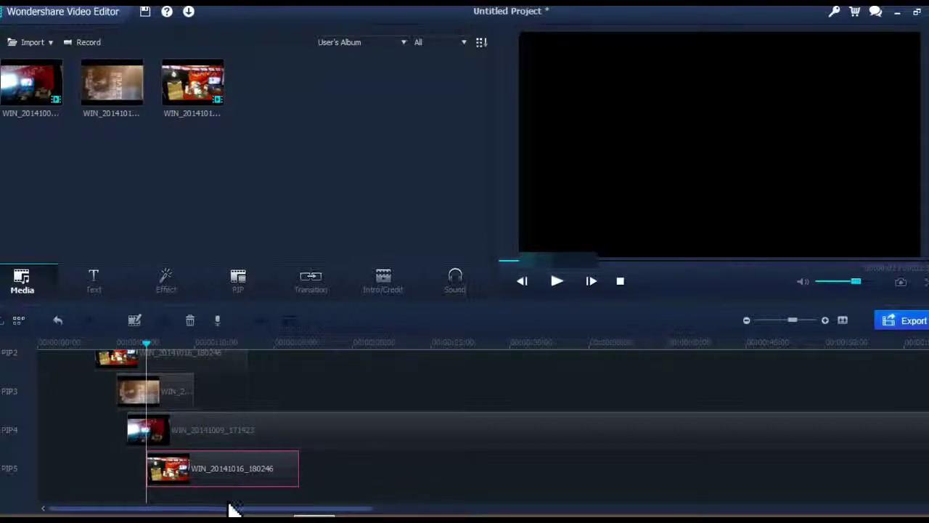
pyautogui.moveTo(111, 82); pyautogui.dragTo(189, 499)
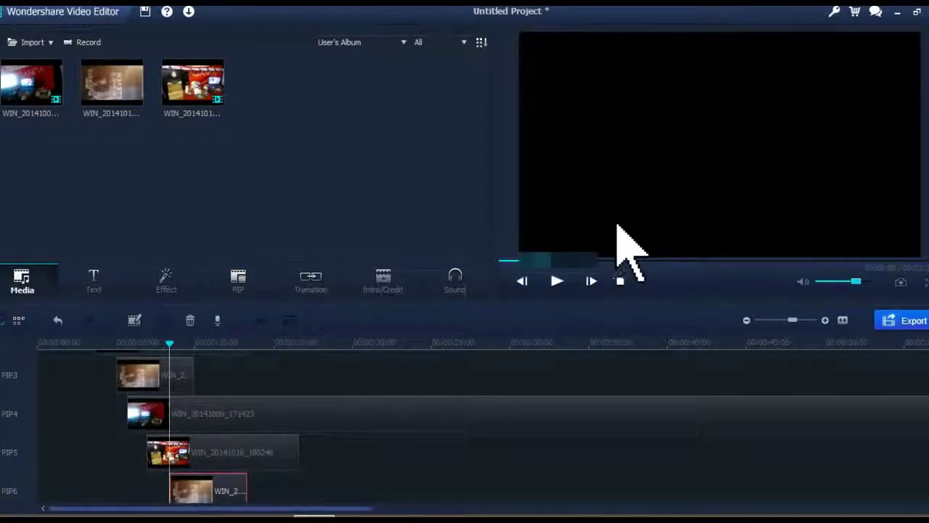
# Shrink the PIP6 poster overlay to under half the frame's width and place it in the frame's upper left corner
pyautogui.click(556, 281)
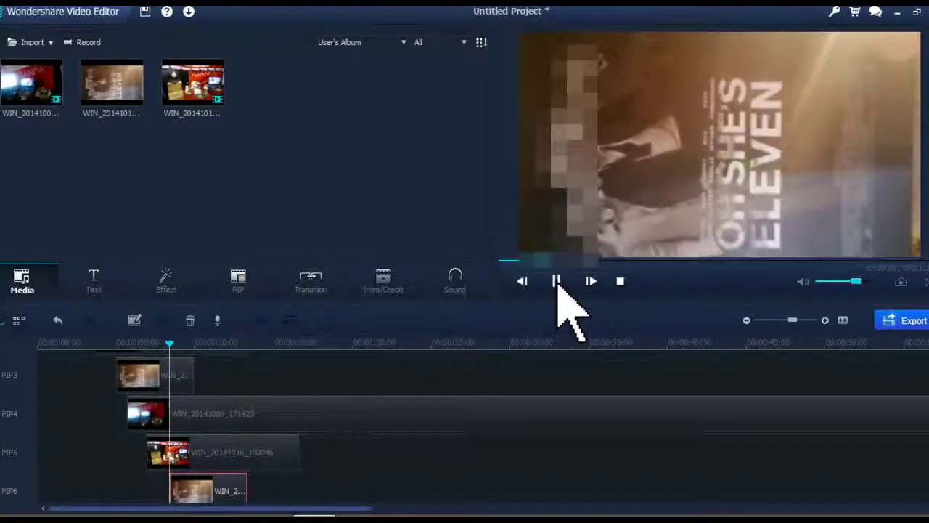
pyautogui.click(243, 486)
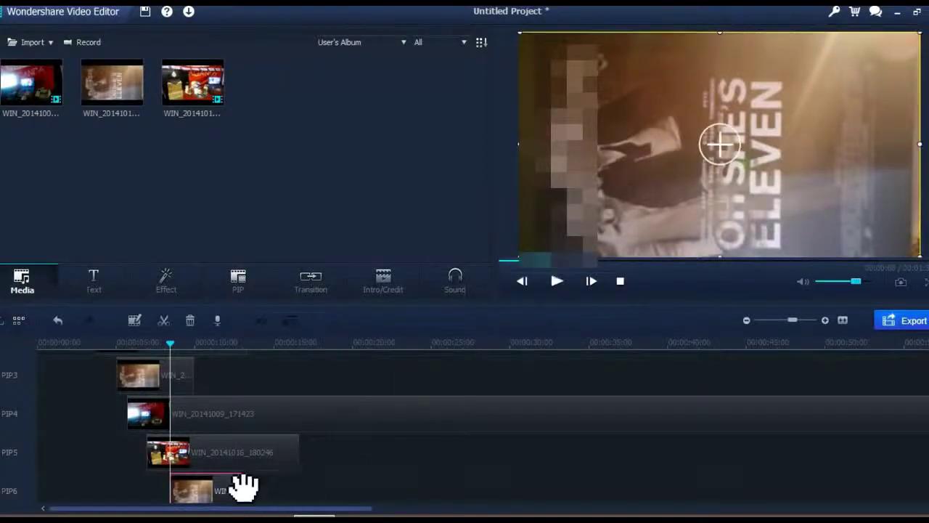
pyautogui.moveTo(518, 255); pyautogui.dragTo(697, 127)
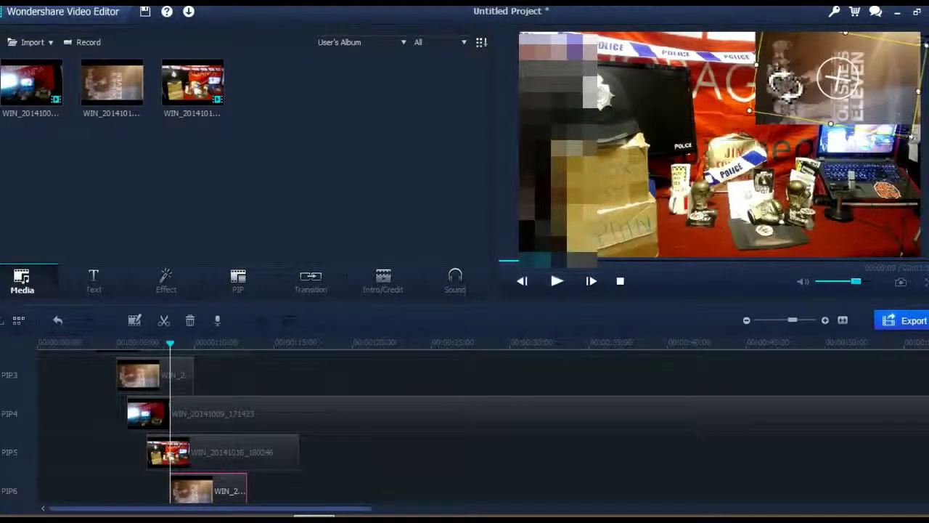
pyautogui.moveTo(813, 72); pyautogui.dragTo(581, 75)
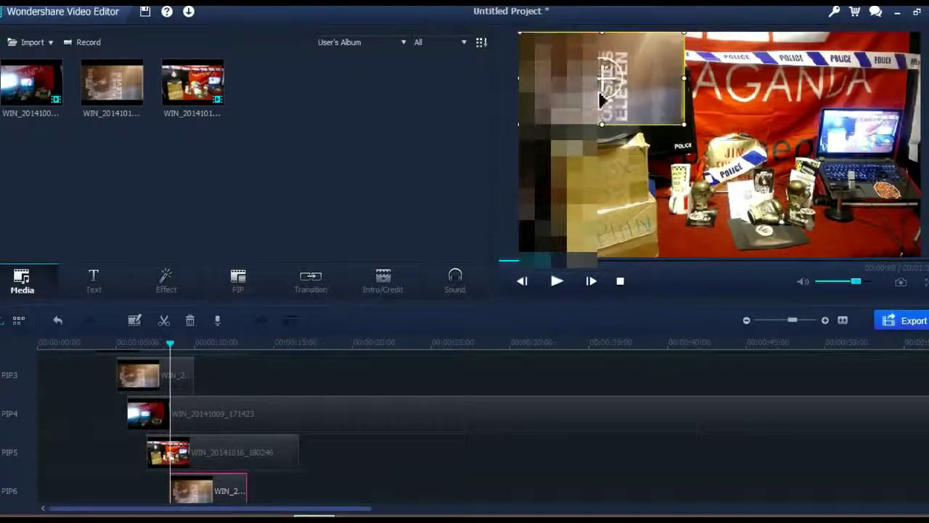
# Shrink the PIP5 video overlay into the upper right corner of the frame and select the PIP4 clip
pyautogui.click(276, 454)
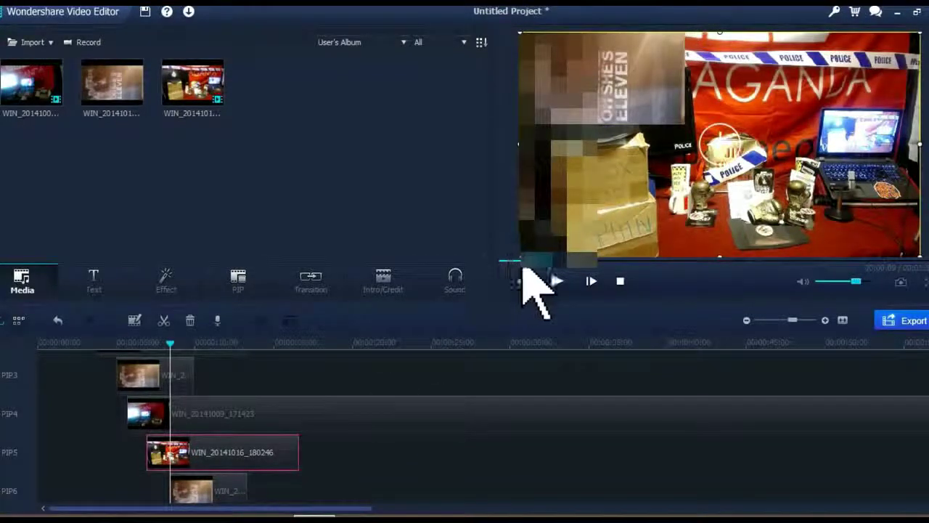
pyautogui.moveTo(519, 255); pyautogui.dragTo(797, 73)
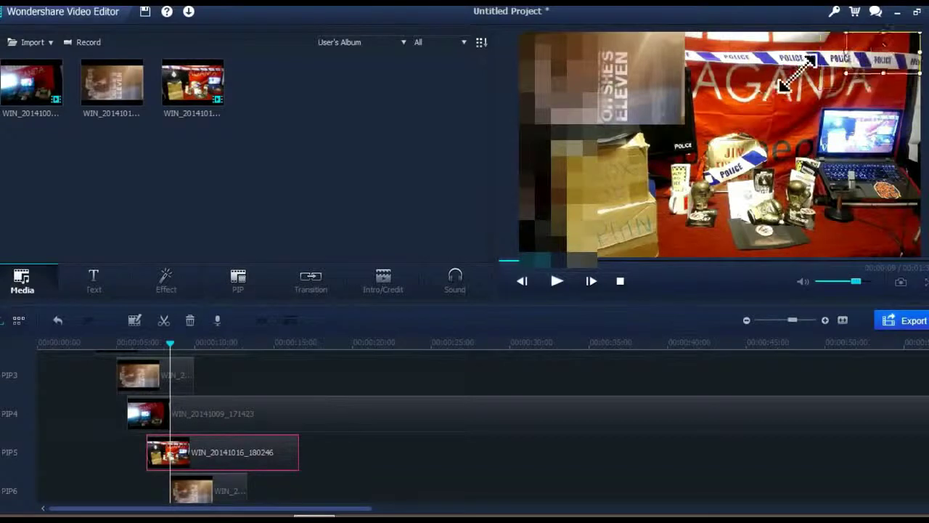
pyautogui.click(217, 413)
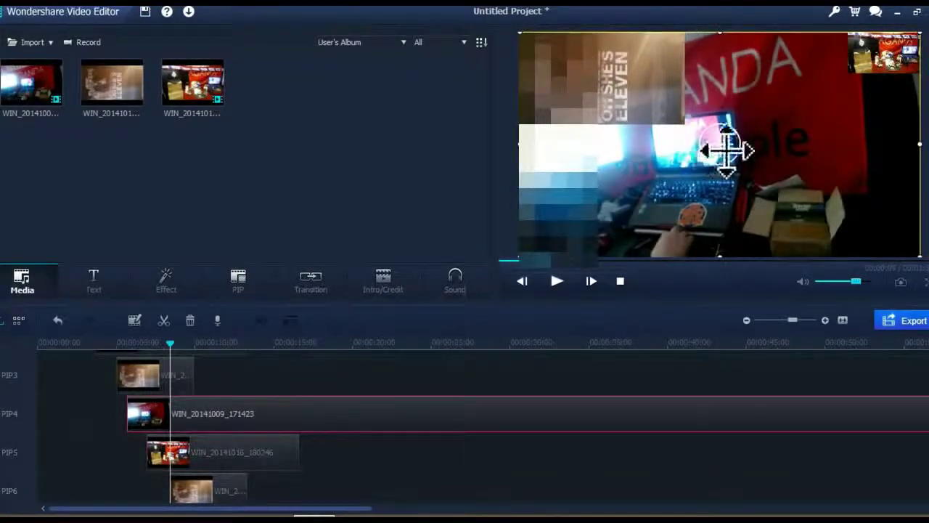
# Shrink the PIP4 video beside the poster along the frame's upper edge and the PIP3 poster into the lower right corner
pyautogui.moveTo(511, 267); pyautogui.dragTo(740, 129)
pyautogui.moveTo(722, 100); pyautogui.dragTo(689, 93)
pyautogui.click(187, 379)
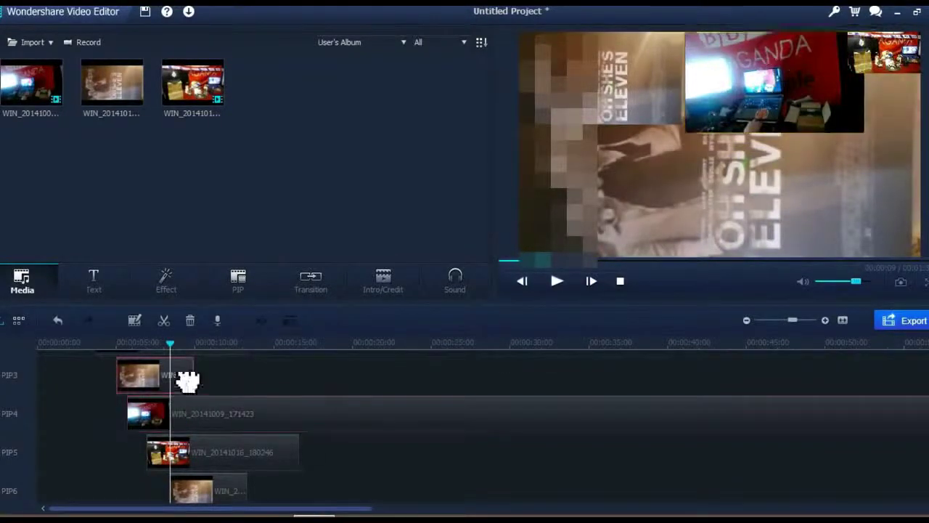
pyautogui.moveTo(510, 24); pyautogui.dragTo(784, 180)
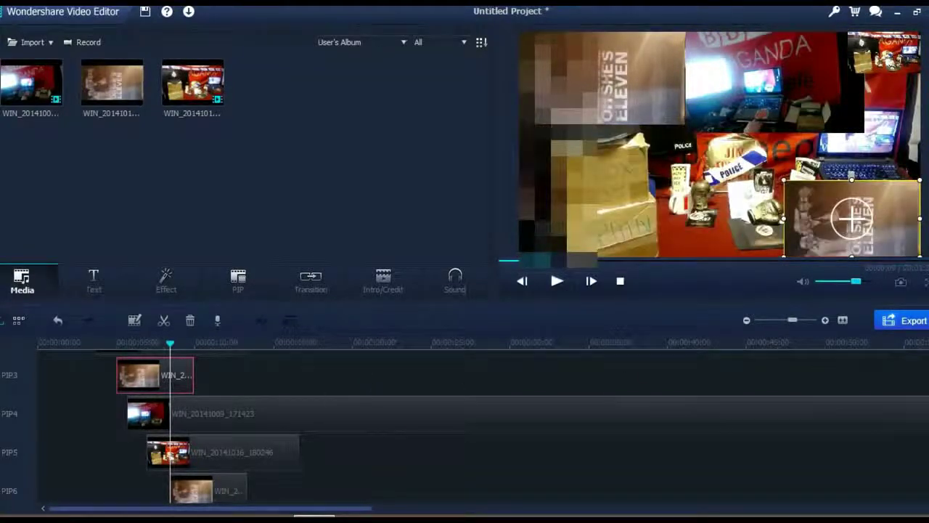
# Shrink the PIP2 video overlay to under half the frame's width in the lower left corner of the frame
pyautogui.scroll(3, 477, 435)
pyautogui.click(222, 395)
pyautogui.moveTo(920, 34); pyautogui.dragTo(702, 155)
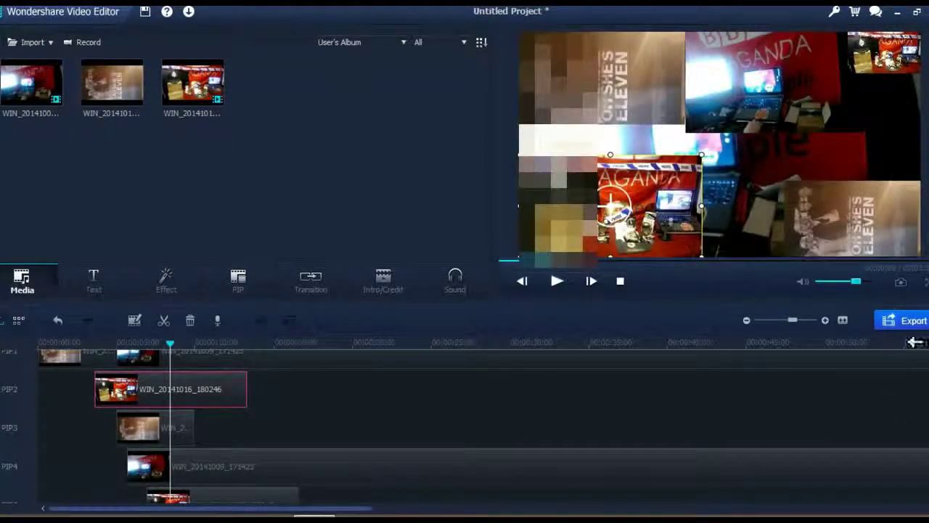
# Shrink the PIP1 video overlay to about half the frame's width and tilt it counterclockwise near the frame's centre
pyautogui.scroll(3, 479, 428)
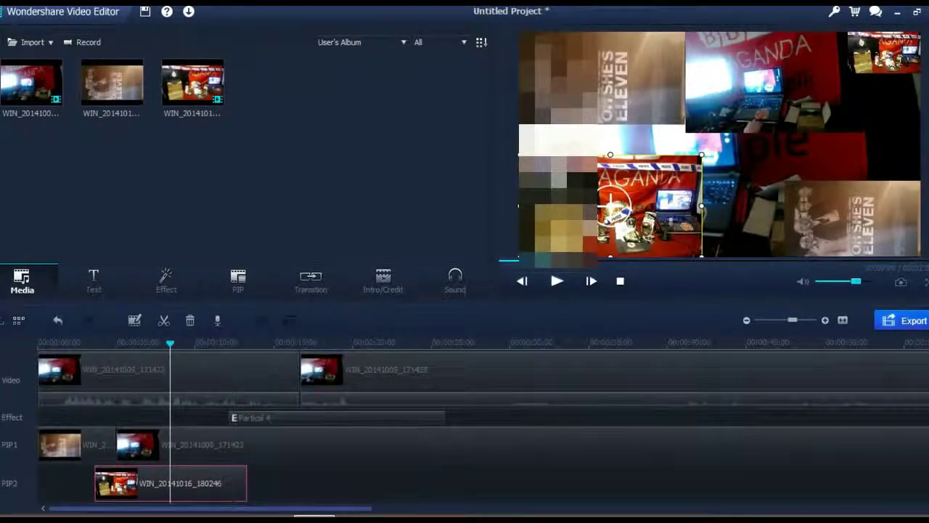
pyautogui.click(541, 444)
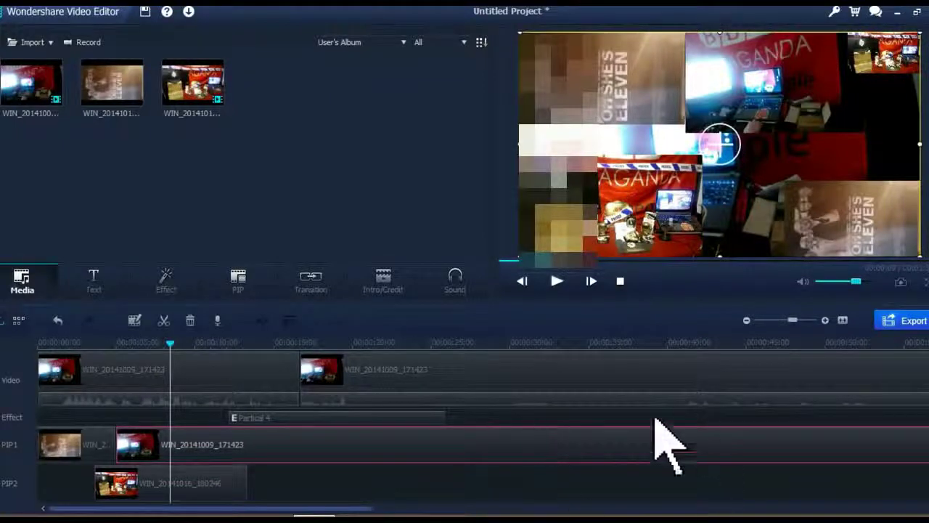
pyautogui.moveTo(519, 256); pyautogui.dragTo(760, 154)
pyautogui.moveTo(822, 87); pyautogui.dragTo(730, 149)
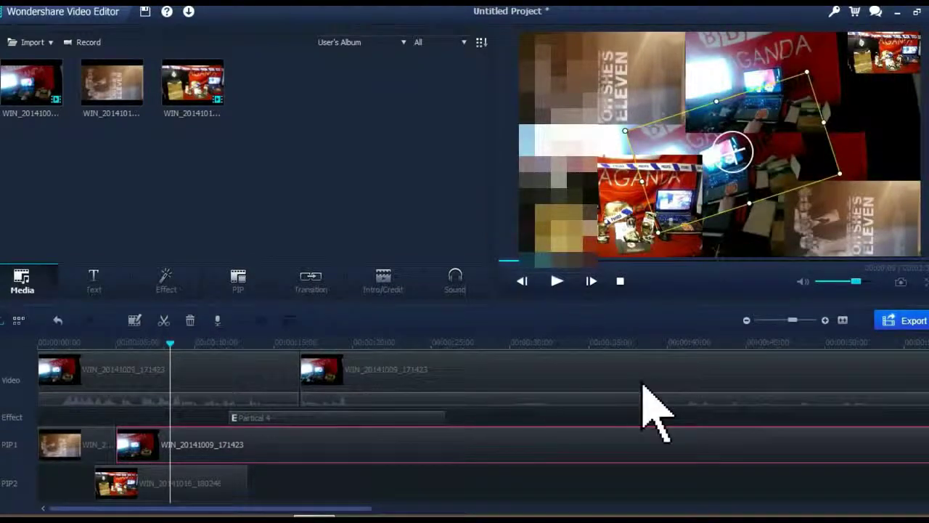
# Play the layered picture-in-picture composition from the start of the timeline and pause it once the short overlays have ended
pyautogui.moveTo(179, 341); pyautogui.dragTo(29, 374)
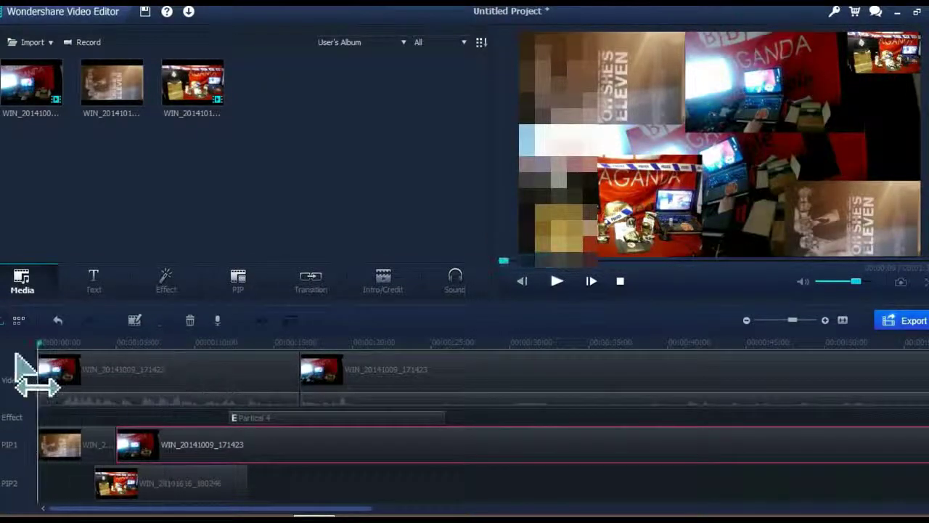
pyautogui.click(554, 281)
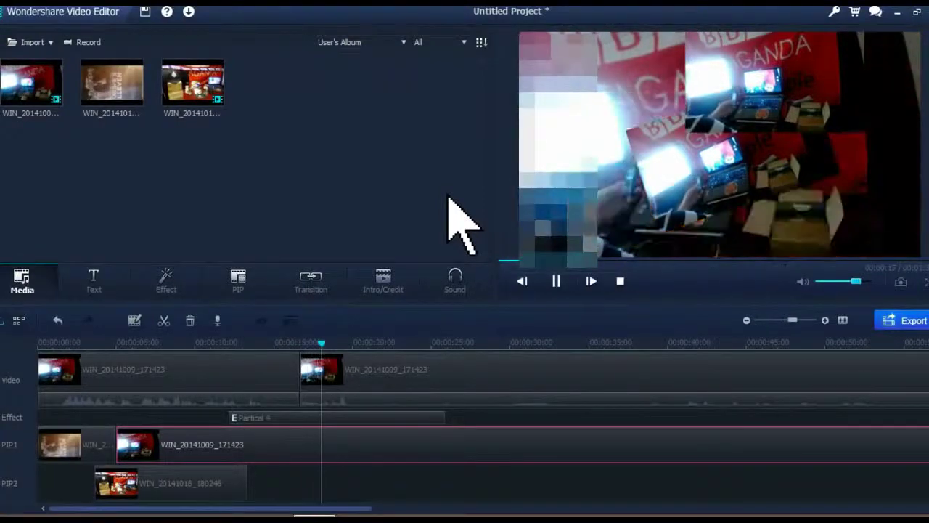
pyautogui.click(557, 282)
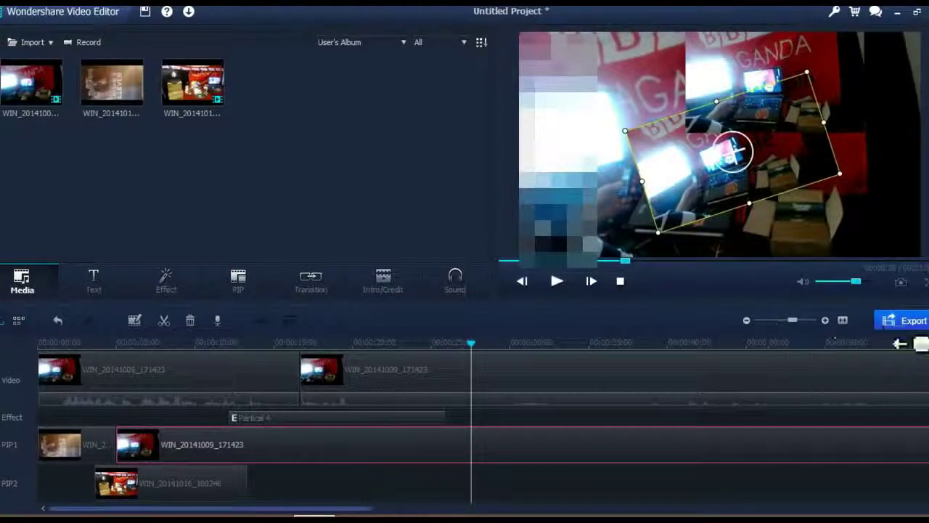
# Delete all clips and effects from the Video, Effect and PIP tracks to empty the timeline
pyautogui.scroll(-5, 472, 428)
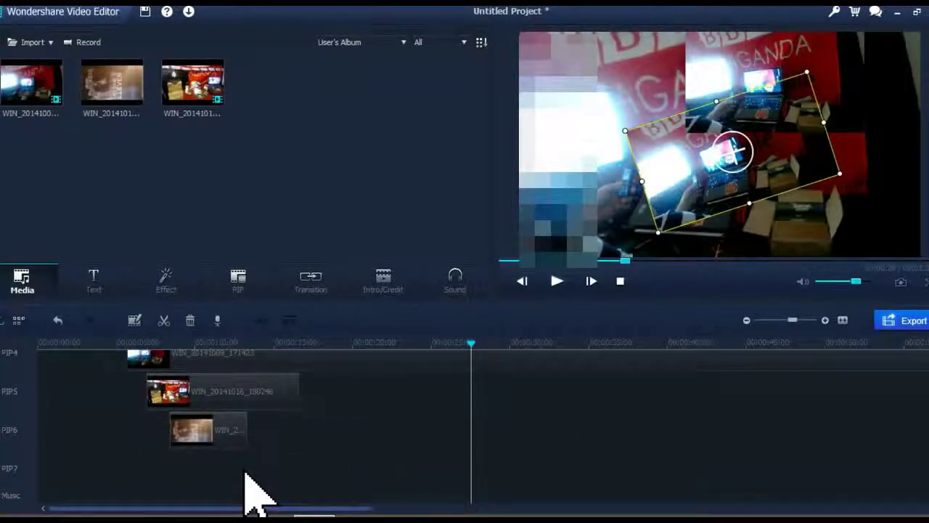
pyautogui.click(245, 473)
pyautogui.moveTo(243, 469); pyautogui.dragTo(207, 361)
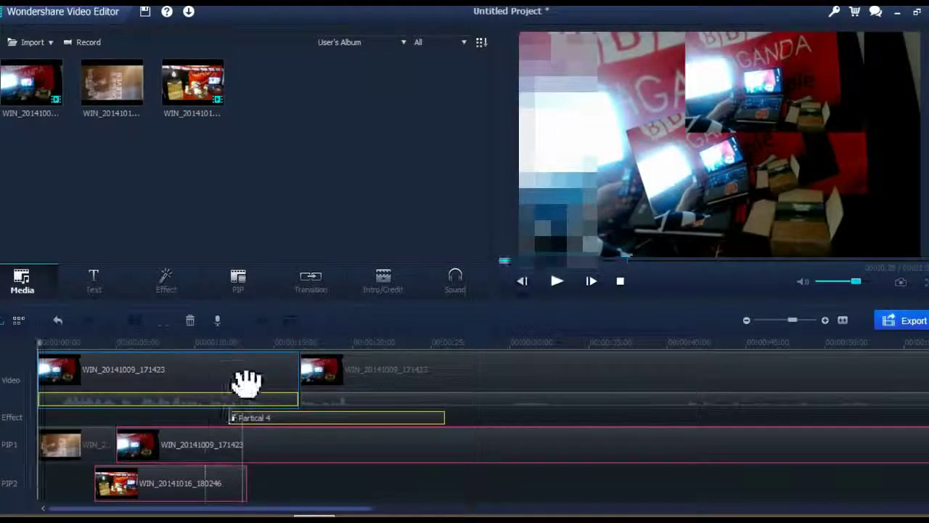
pyautogui.rightClick(247, 384)
pyautogui.click(275, 470)
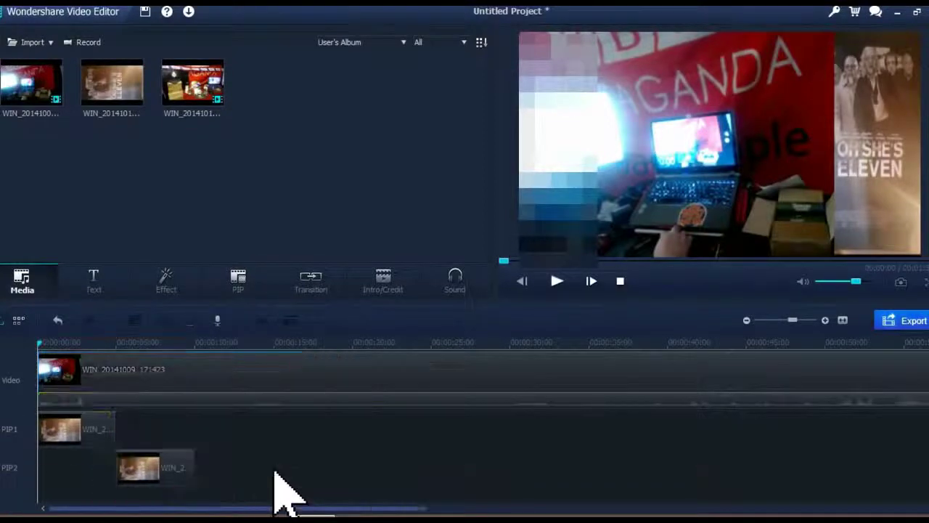
pyautogui.moveTo(170, 495); pyautogui.dragTo(220, 374)
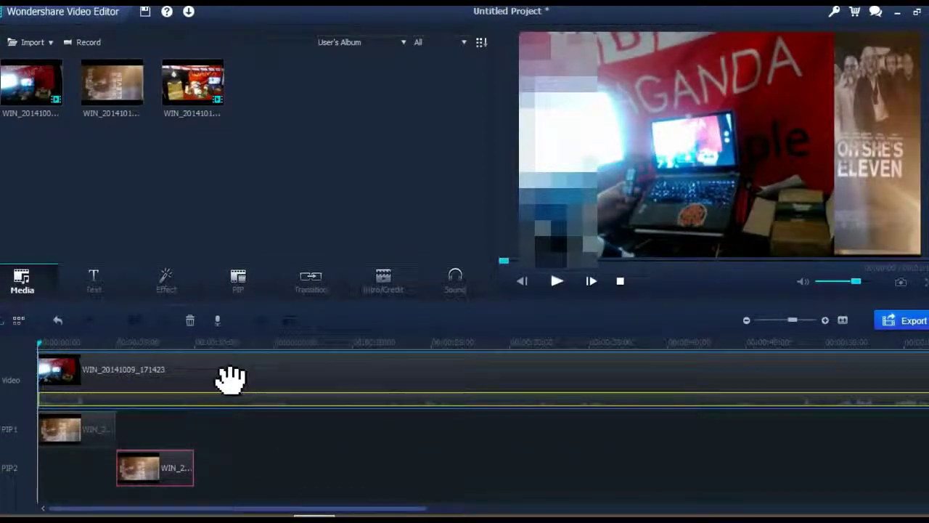
pyautogui.rightClick(222, 371)
pyautogui.click(256, 468)
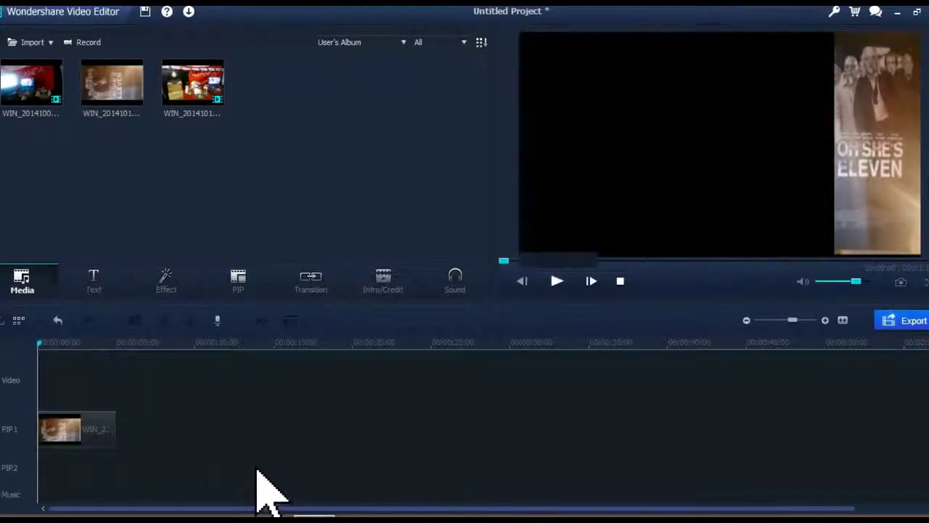
pyautogui.click(70, 431)
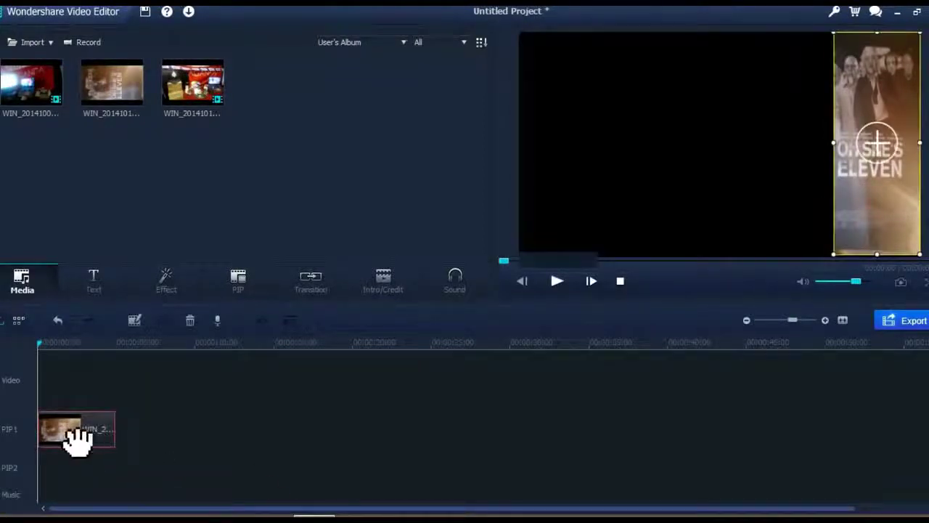
pyautogui.rightClick(73, 431)
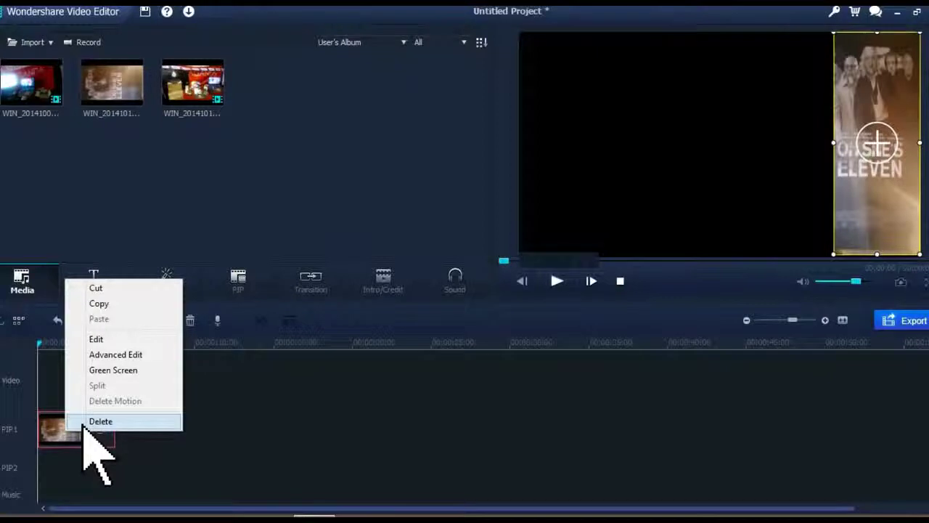
pyautogui.click(100, 421)
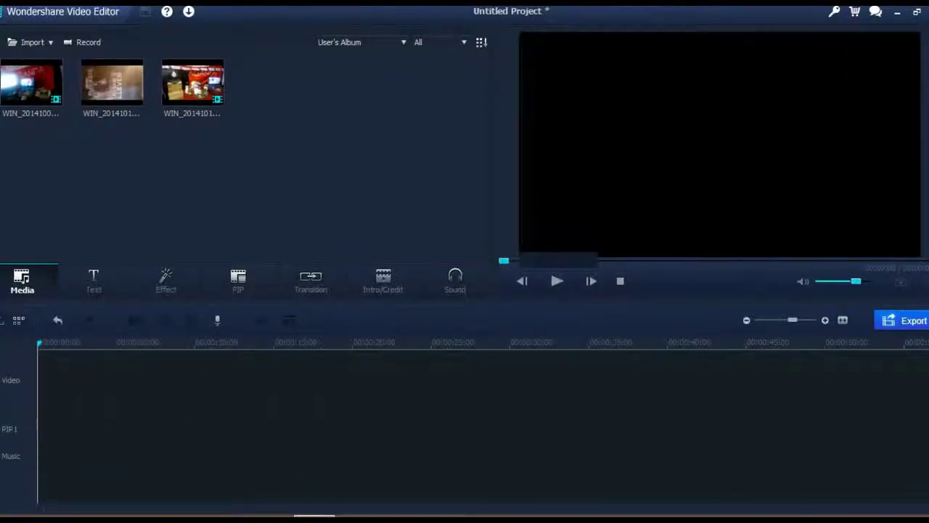
# Add WIN_20141009_171423 to the empty Video track, followed directly by WIN_20141016_180246
pyautogui.click(239, 283)
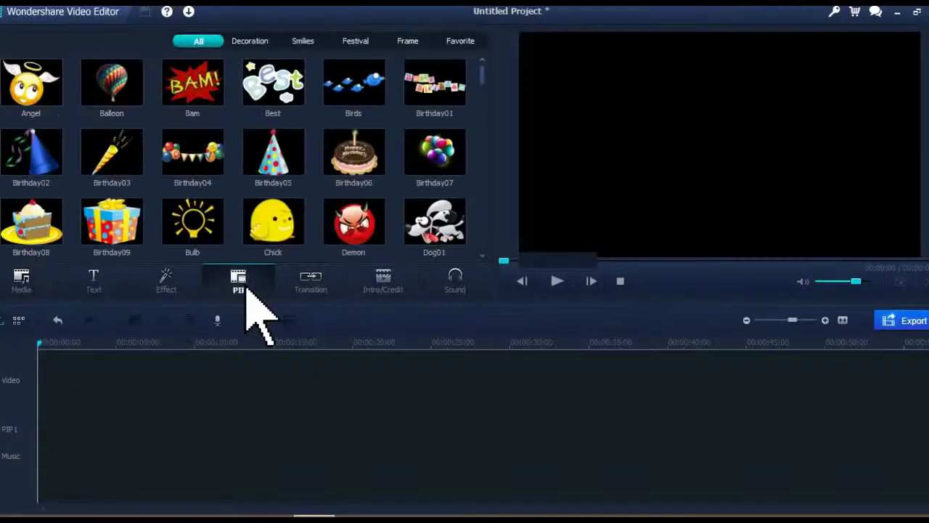
pyautogui.click(314, 285)
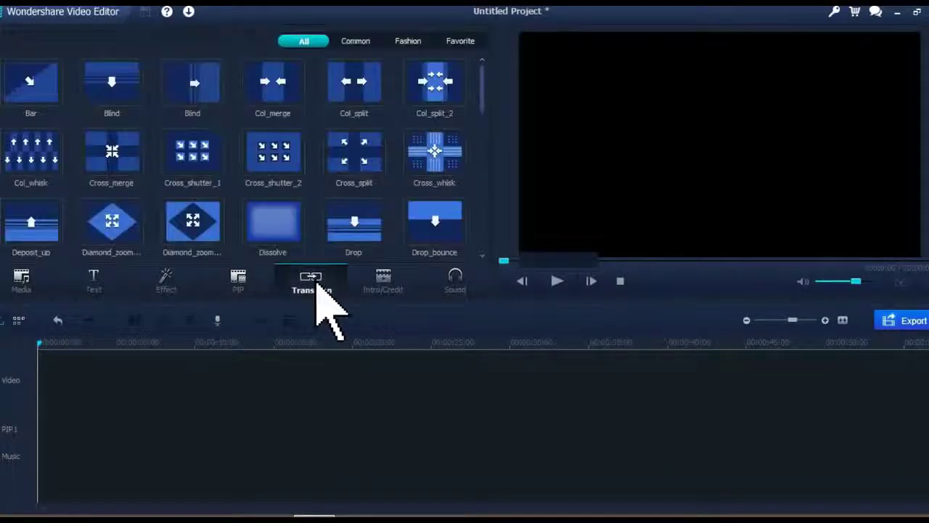
pyautogui.click(21, 280)
pyautogui.moveTo(47, 101); pyautogui.dragTo(64, 373)
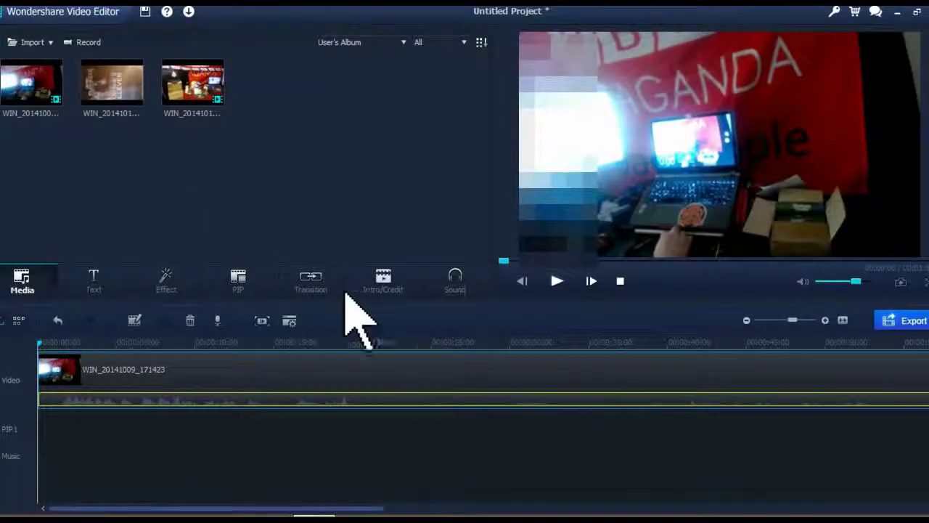
pyautogui.moveTo(271, 513); pyautogui.dragTo(684, 510)
pyautogui.moveTo(214, 71); pyautogui.dragTo(458, 359)
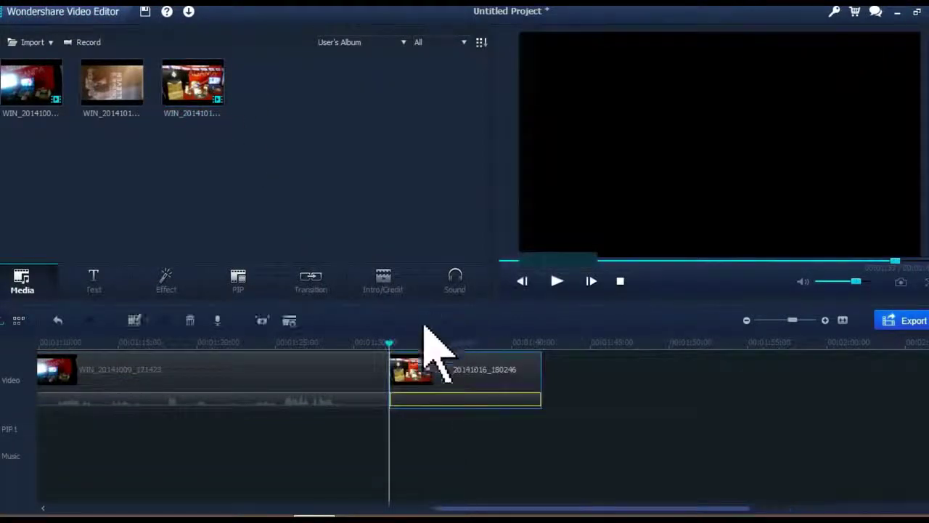
# Play across the plain cut between the two Video track clips twice, starting shortly before the cut
pyautogui.moveTo(390, 343); pyautogui.dragTo(375, 342)
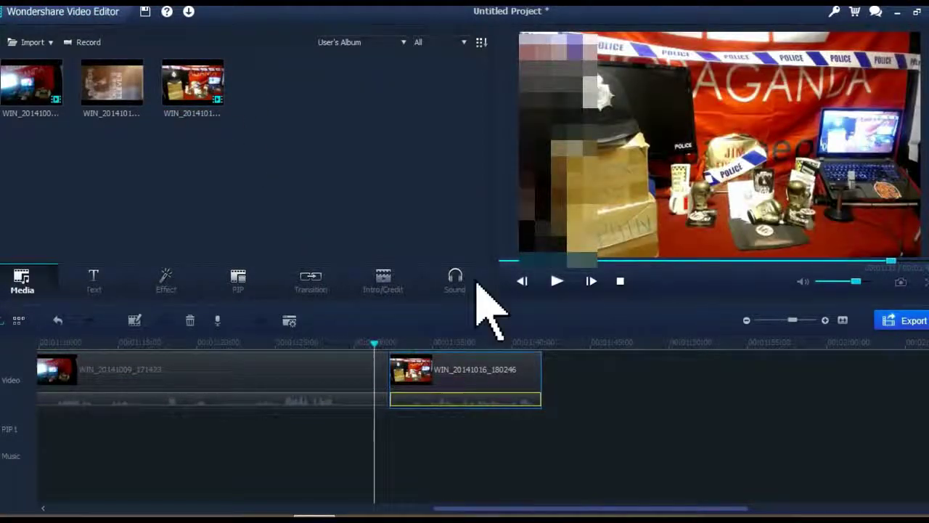
pyautogui.click(556, 281)
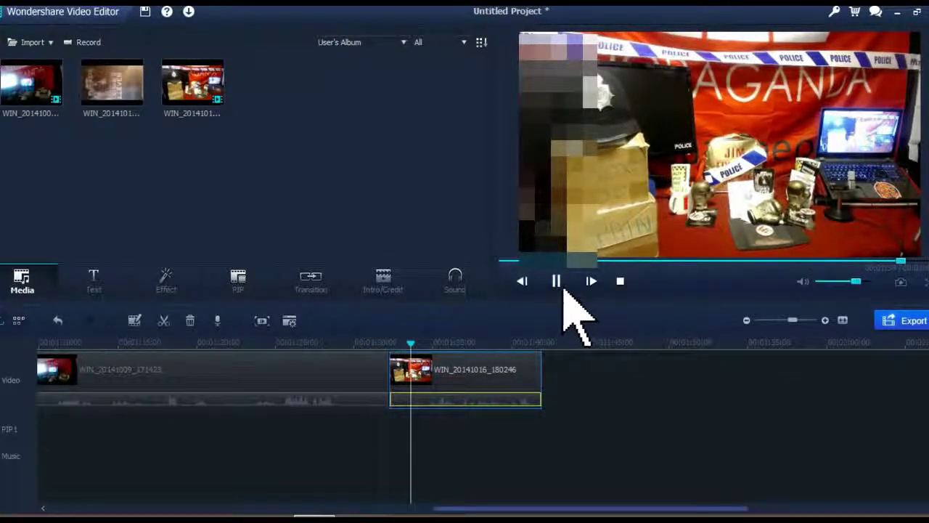
pyautogui.click(566, 287)
pyautogui.moveTo(425, 347); pyautogui.dragTo(318, 350)
pyautogui.click(556, 281)
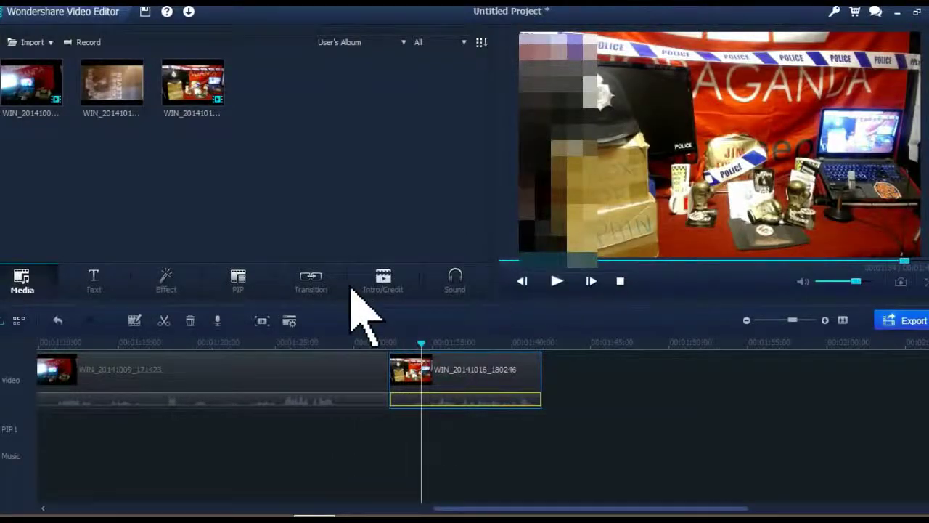
# Place a lengthened Dissolve transition between the two Video track clips and play it back
pyautogui.click(311, 279)
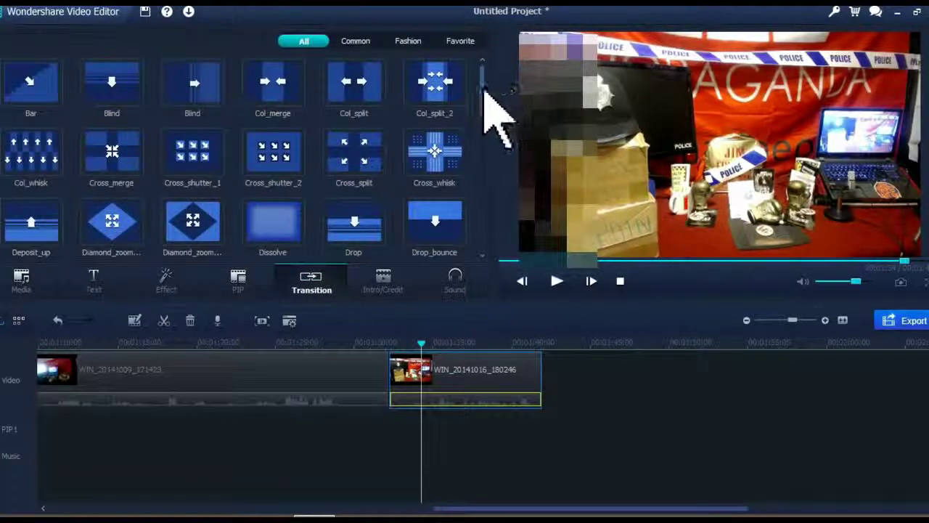
pyautogui.moveTo(483, 95)
pyautogui.mouseDown()
pyautogui.moveTo(488, 243)
pyautogui.moveTo(485, 78)
pyautogui.mouseUp()
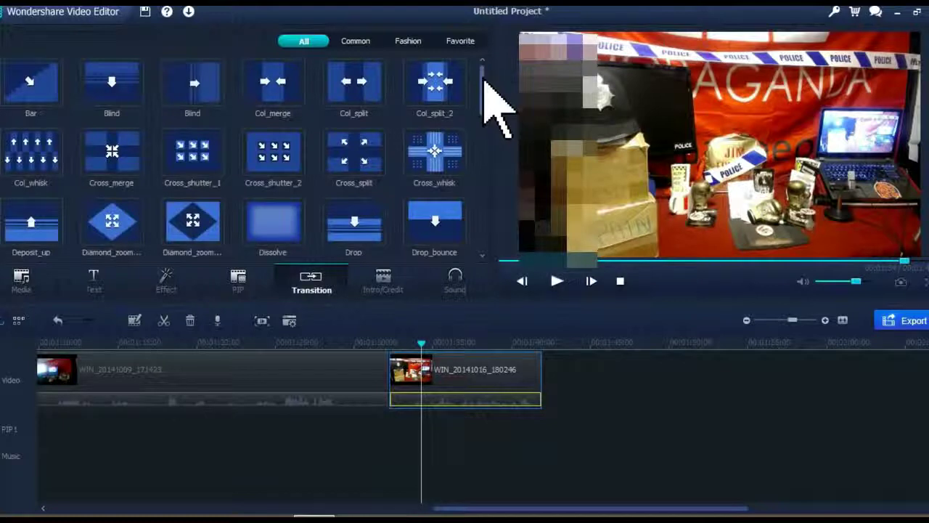
pyautogui.scroll(-1, 419, 135)
pyautogui.moveTo(289, 146); pyautogui.dragTo(400, 400)
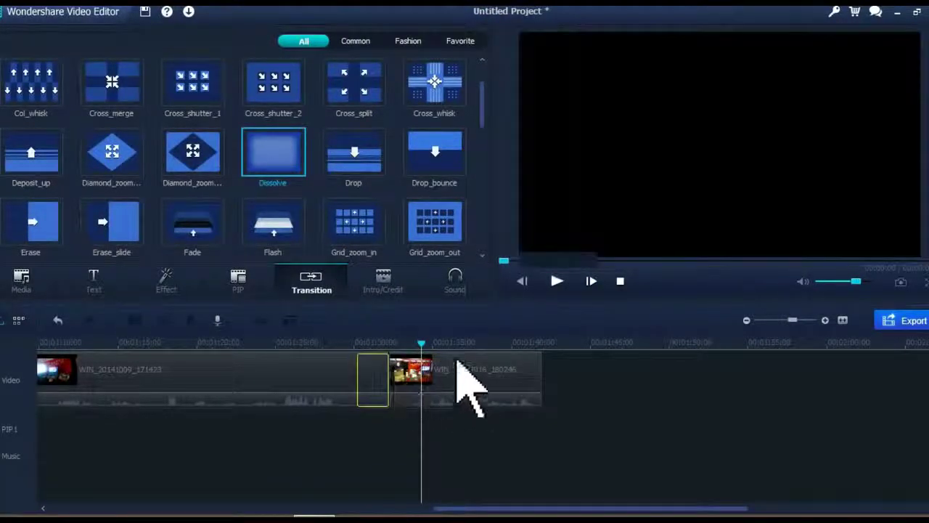
pyautogui.moveTo(457, 359); pyautogui.dragTo(332, 363)
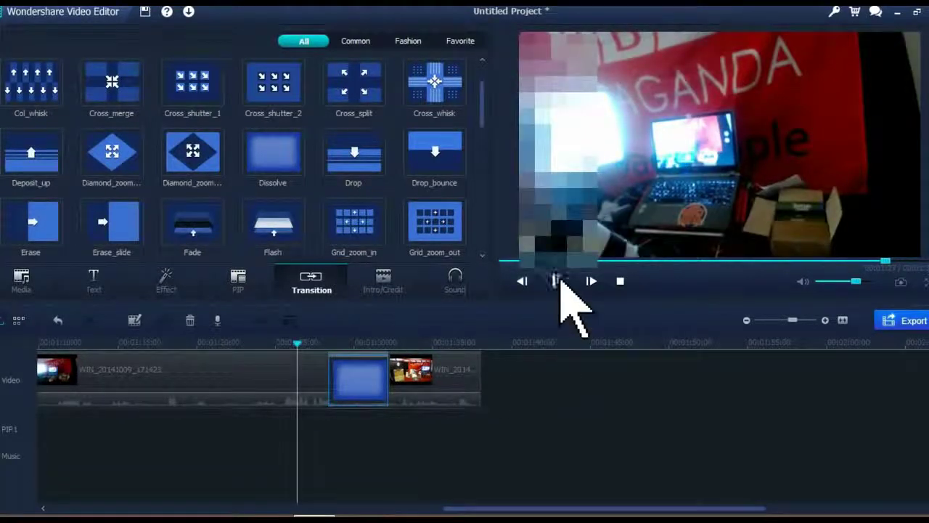
pyautogui.click(556, 281)
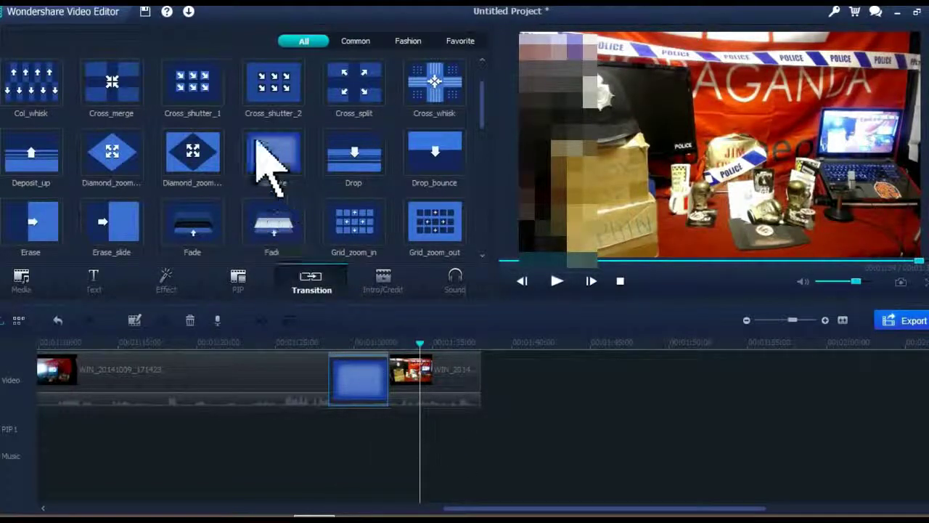
# Replace the Dissolve transition between the two clips with Fade and play it back
pyautogui.click(212, 238)
pyautogui.moveTo(212, 238); pyautogui.dragTo(363, 394)
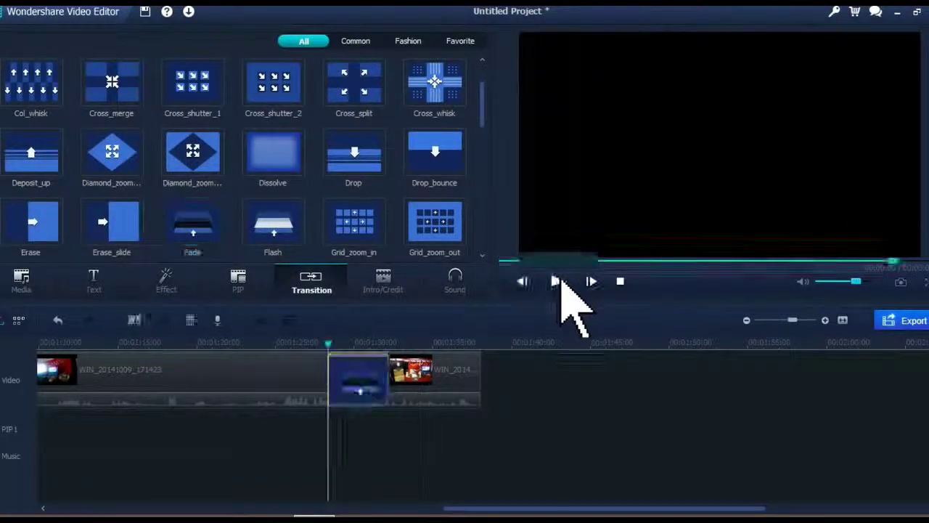
pyautogui.click(558, 281)
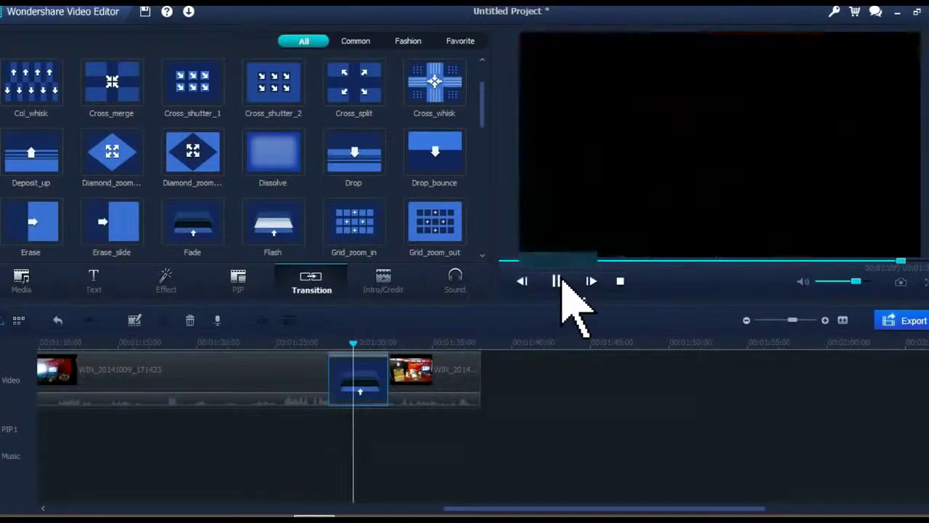
pyautogui.click(558, 281)
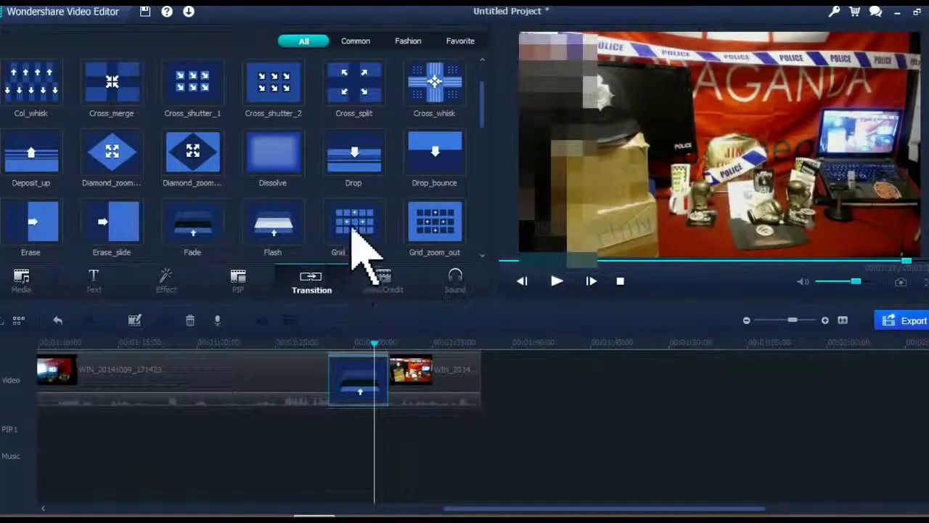
# Replace the Fade transition between the two clips with Grid_zoom_in and play it back
pyautogui.moveTo(375, 211); pyautogui.dragTo(373, 394)
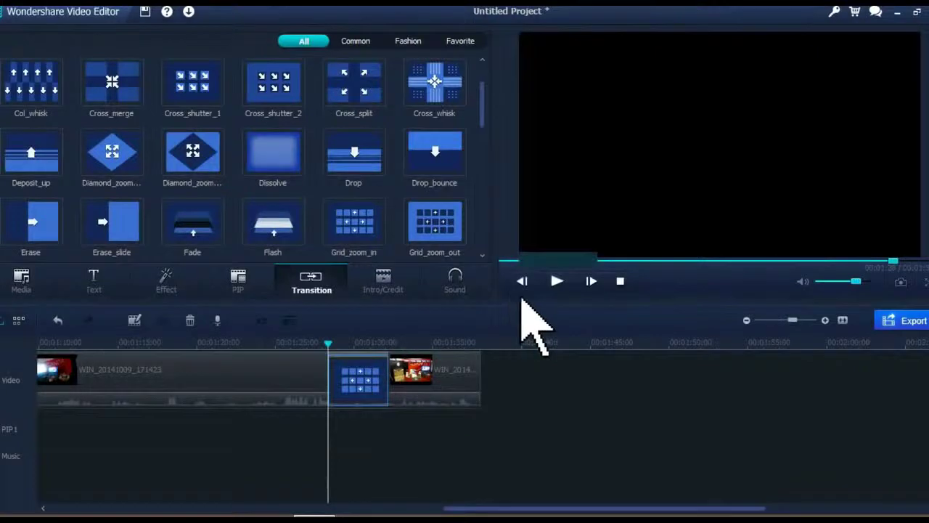
pyautogui.click(556, 281)
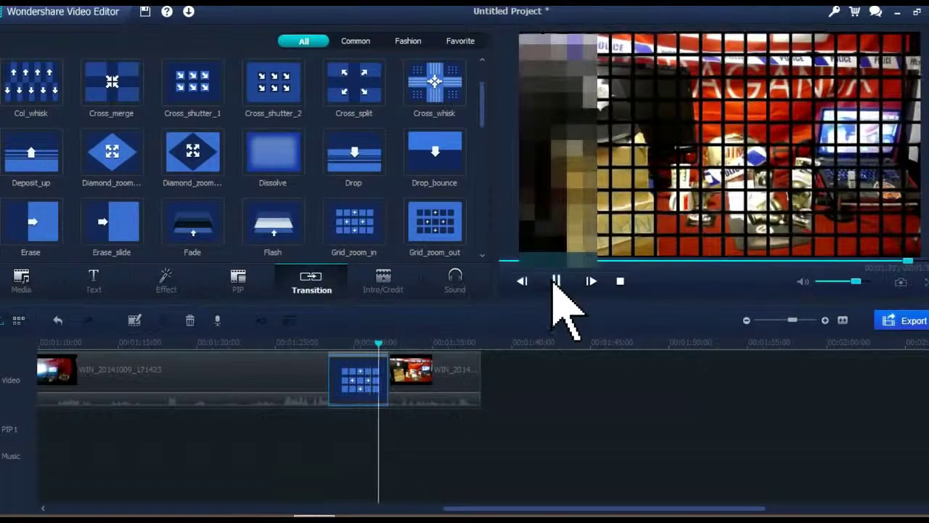
pyautogui.click(556, 281)
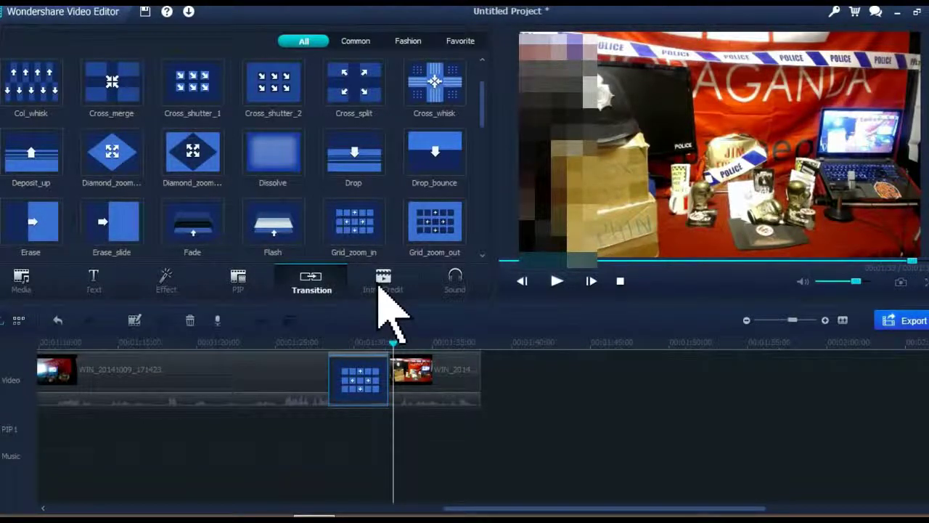
# Add the Curtain 1 intro/credit template after the last clip on the Video track
pyautogui.click(382, 289)
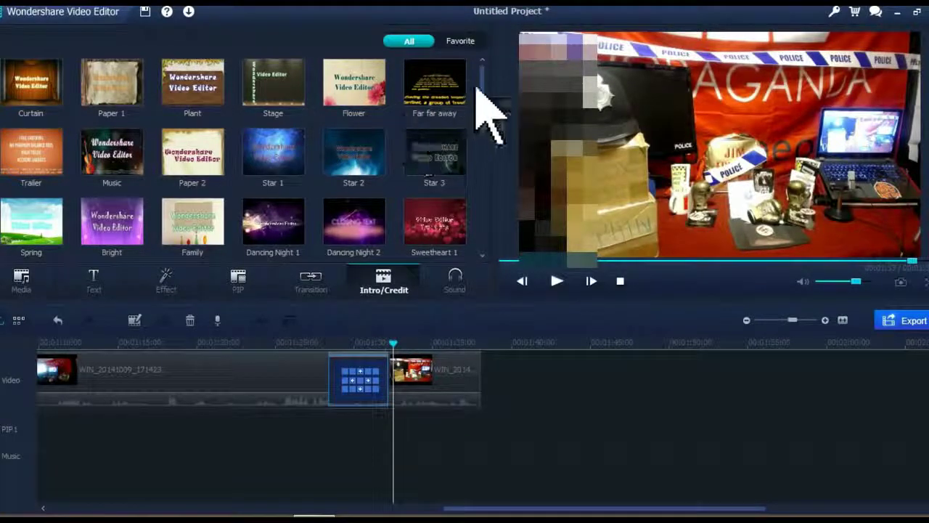
pyautogui.moveTo(485, 80); pyautogui.dragTo(524, 389)
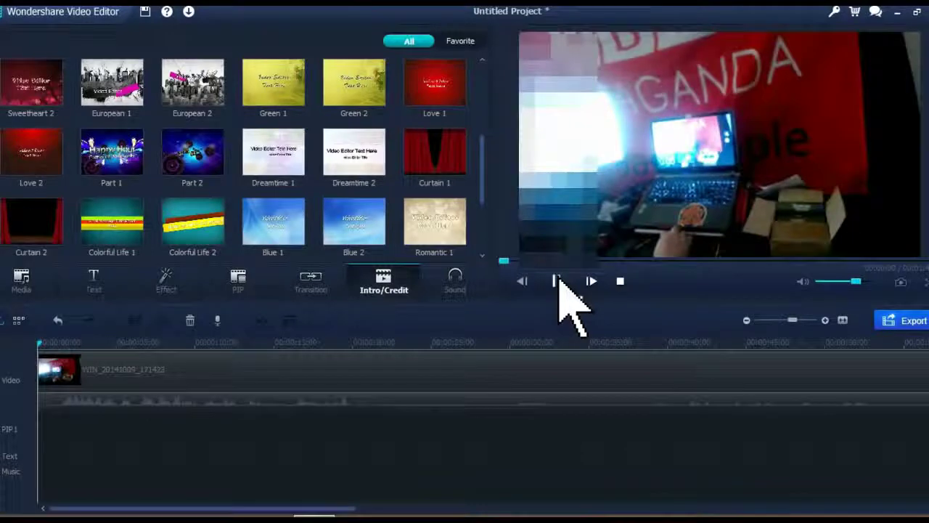
pyautogui.click(556, 281)
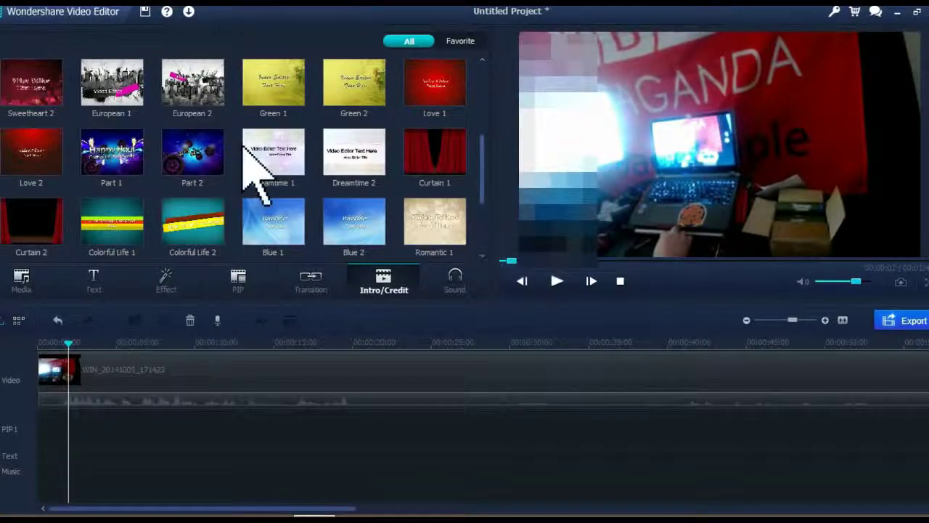
# Browse the text templates and preview the Alarm, Cartoon 1, Gunfire 1, Whistle and Trumpet 2 sound effects
pyautogui.click(111, 282)
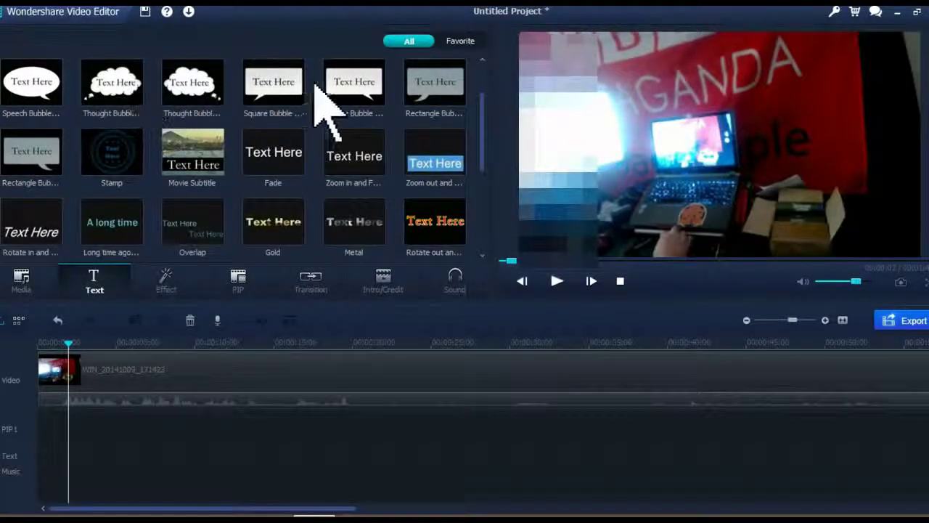
pyautogui.moveTo(485, 114)
pyautogui.mouseDown()
pyautogui.moveTo(496, 194)
pyautogui.moveTo(490, 102)
pyautogui.mouseUp()
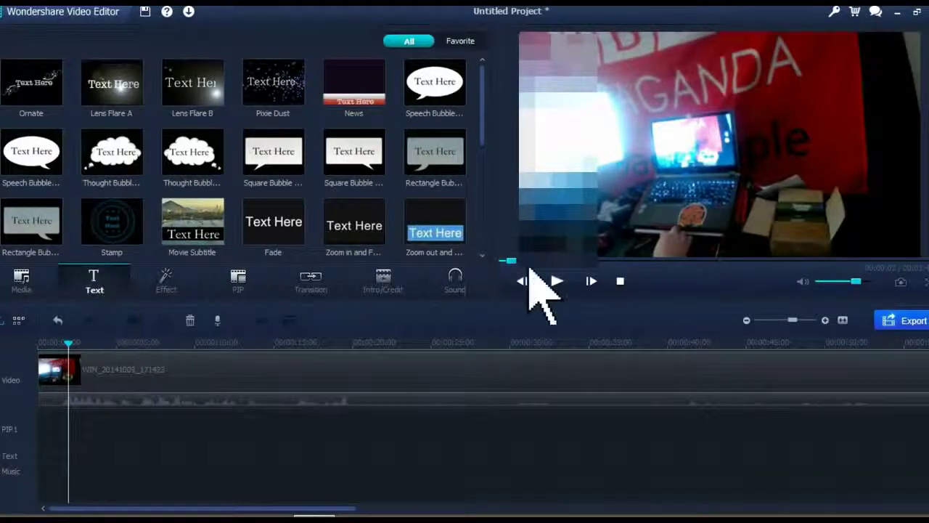
pyautogui.click(464, 290)
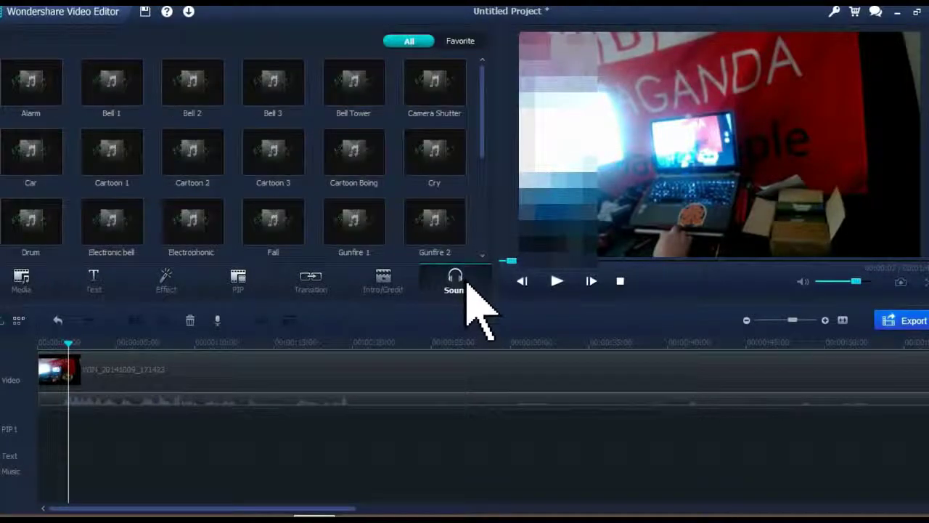
pyautogui.click(39, 98)
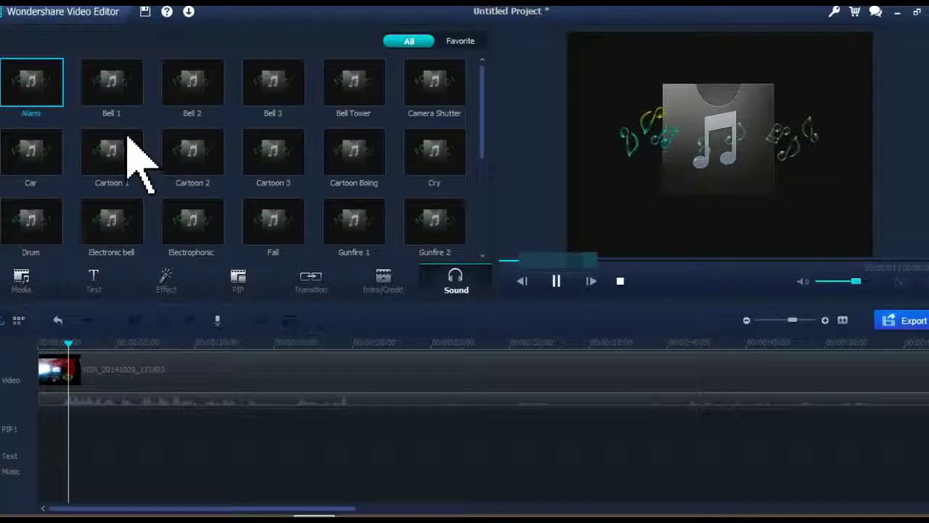
pyautogui.click(138, 164)
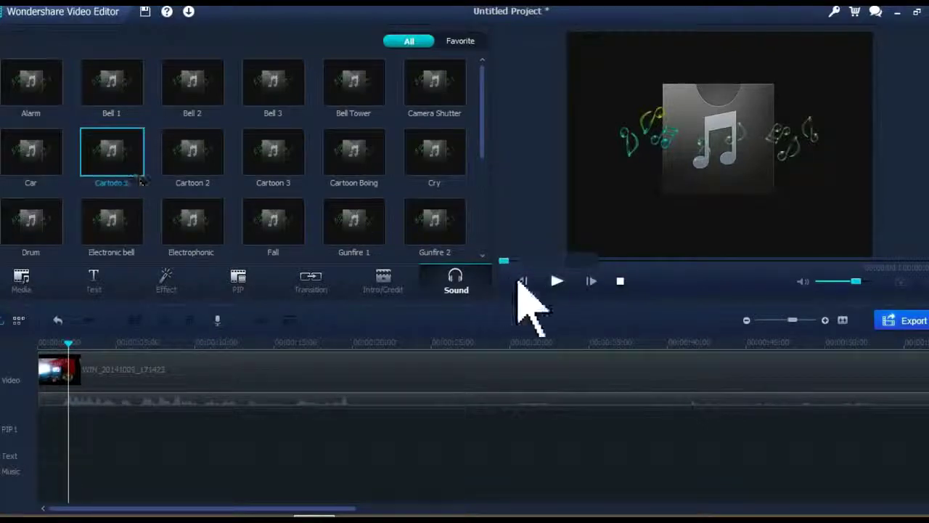
pyautogui.click(558, 282)
pyautogui.click(365, 242)
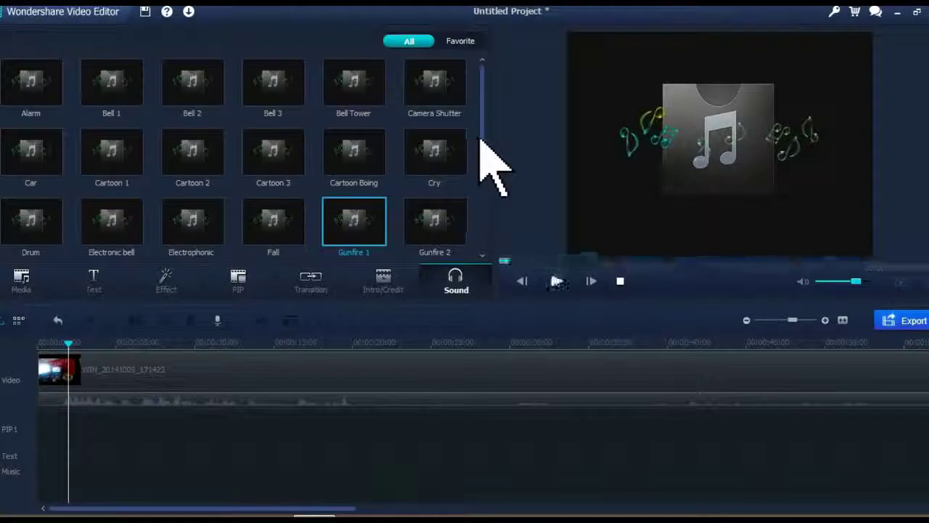
pyautogui.scroll(-5, 495, 185)
pyautogui.click(451, 173)
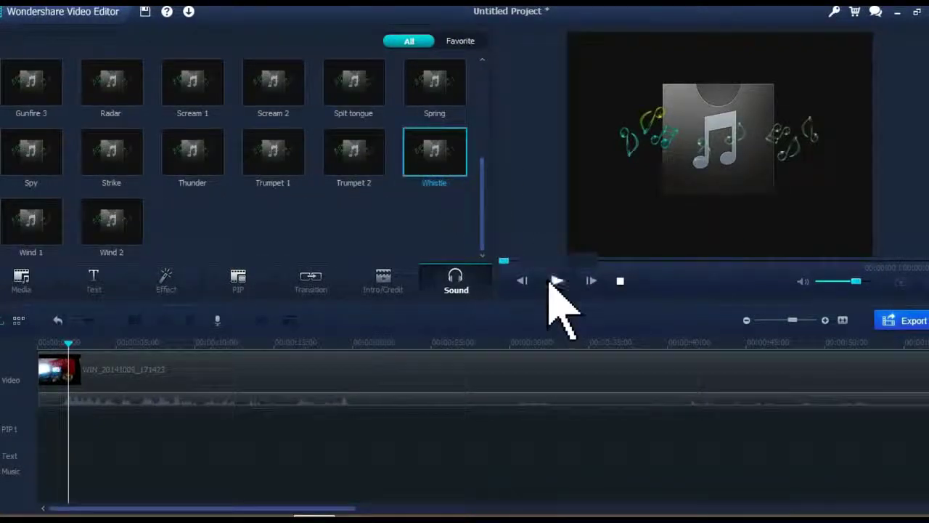
pyautogui.click(360, 161)
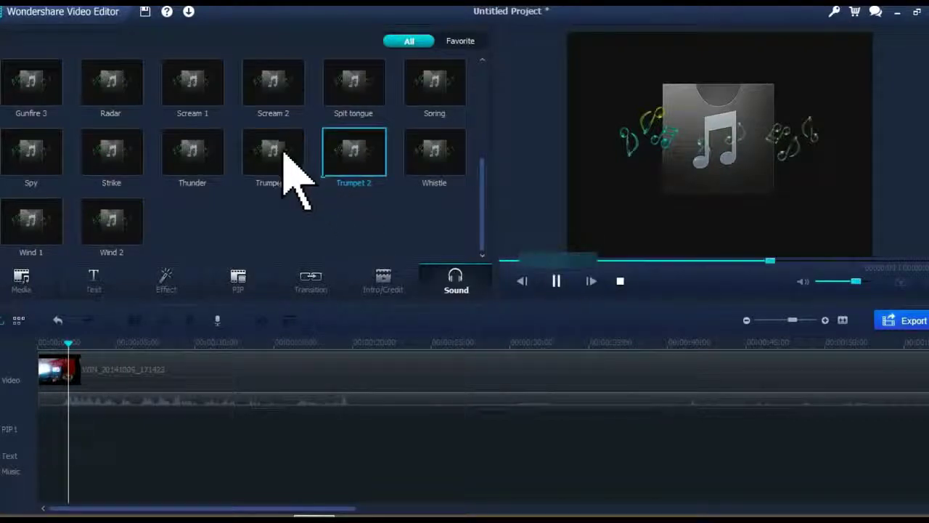
# Place a Trumpet sound effect on the Sound track about 2 seconds into the timeline and play it back
pyautogui.moveTo(312, 263); pyautogui.dragTo(74, 403)
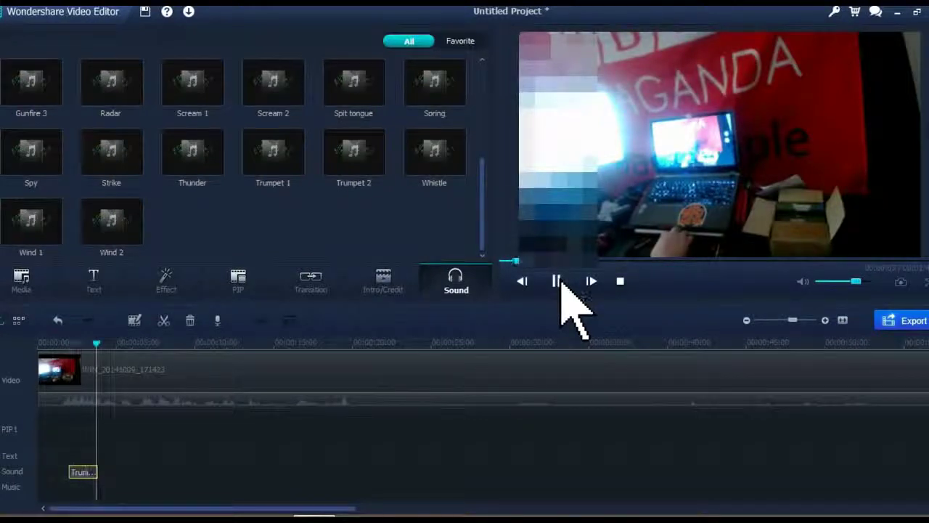
pyautogui.click(557, 281)
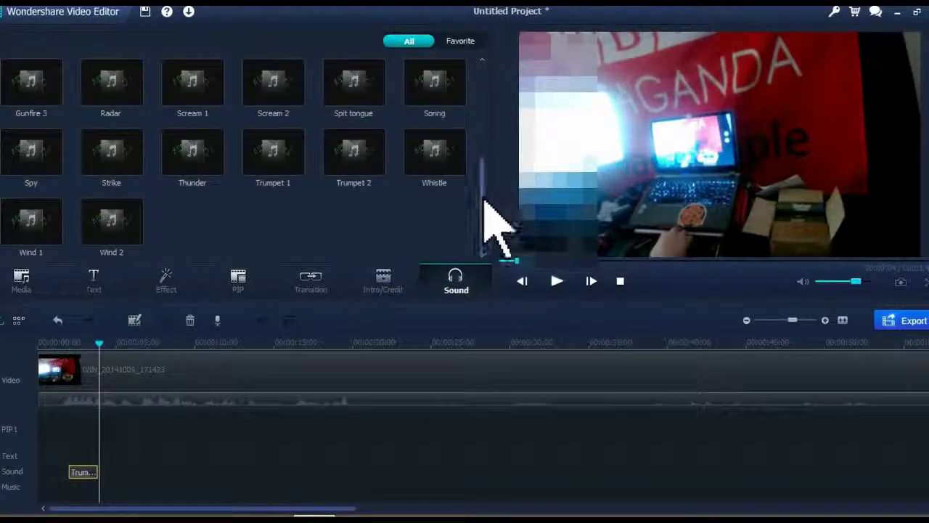
pyautogui.moveTo(483, 202); pyautogui.dragTo(491, 114)
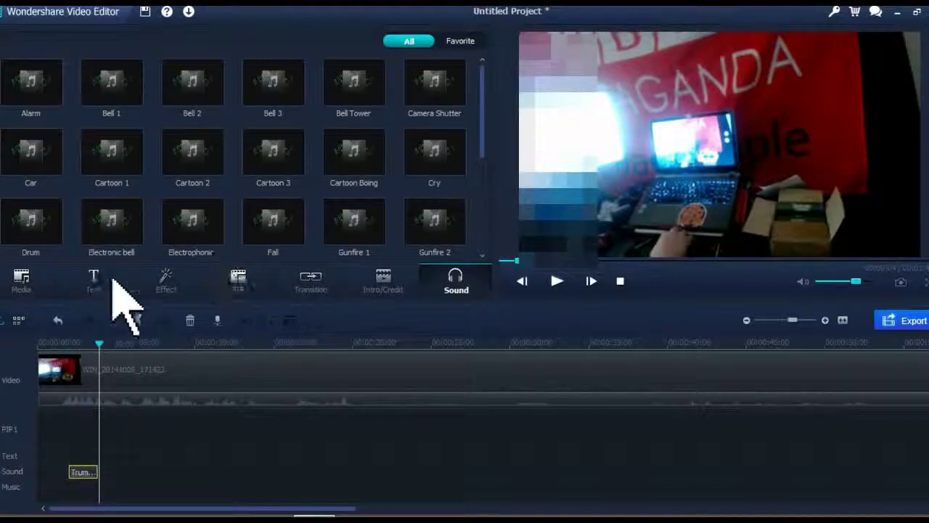
# Record about 6 seconds of voice-over at the playhead with Microphone (Realtek High Definition Audio) as the device
pyautogui.click(217, 321)
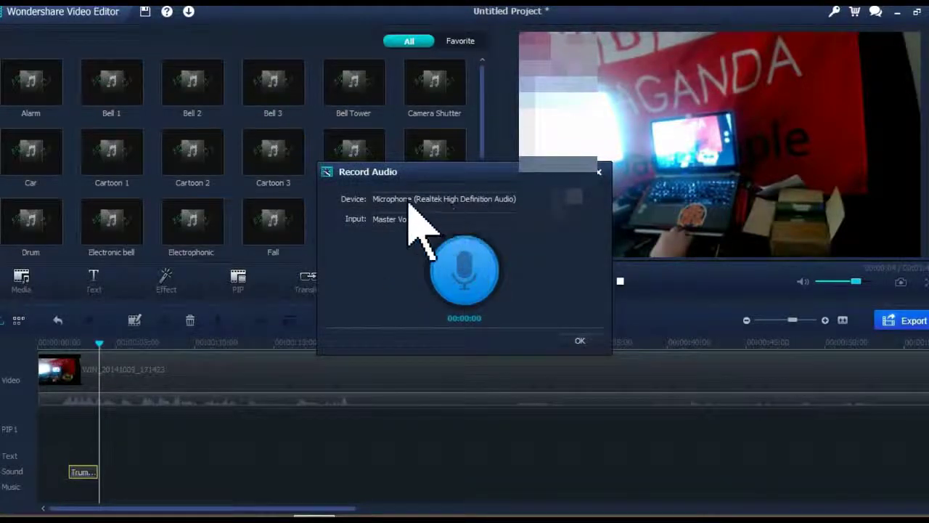
pyautogui.click(492, 198)
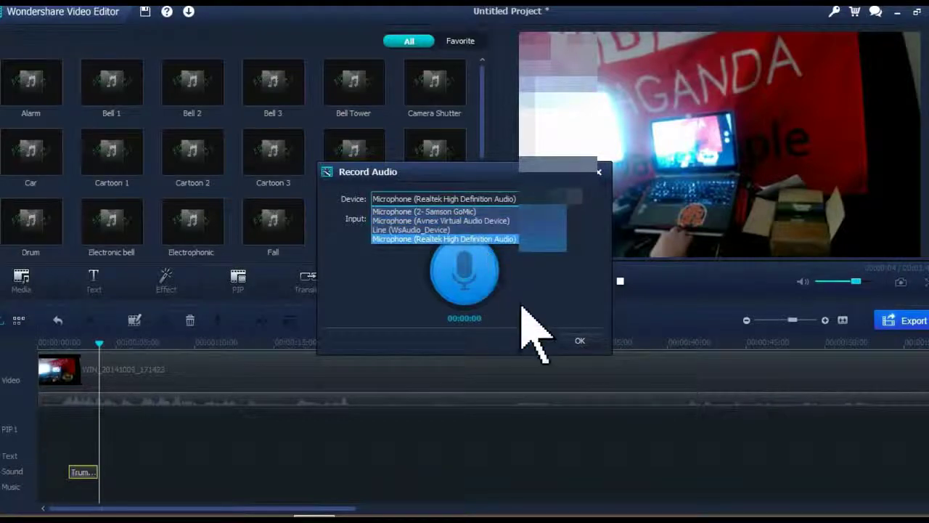
pyautogui.click(455, 239)
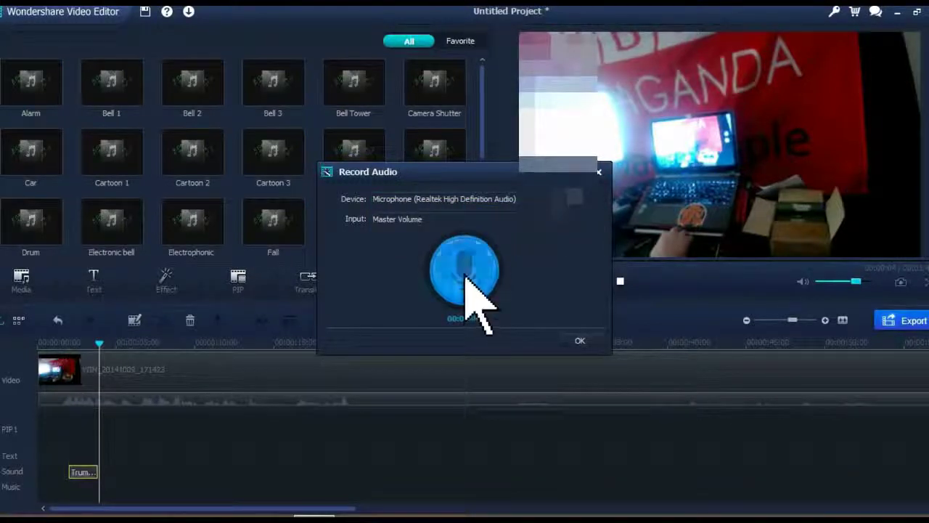
pyautogui.click(465, 274)
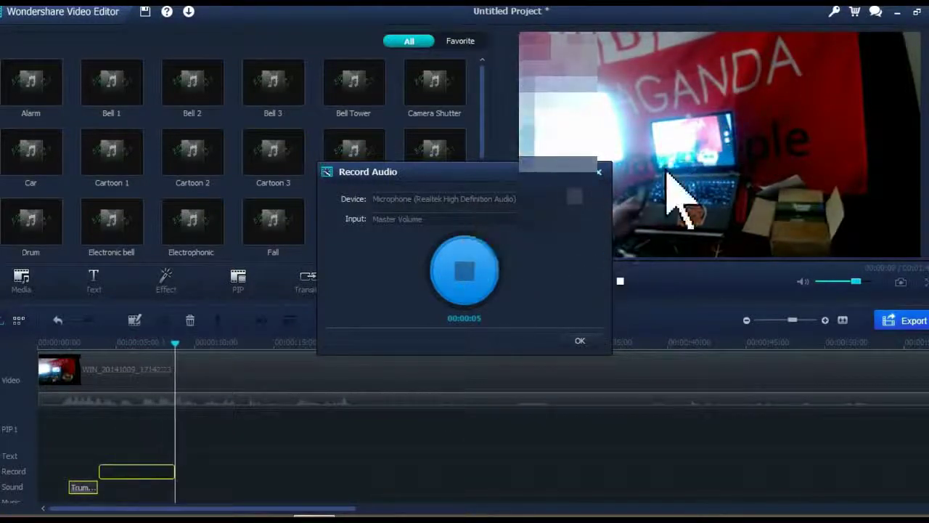
pyautogui.click(580, 340)
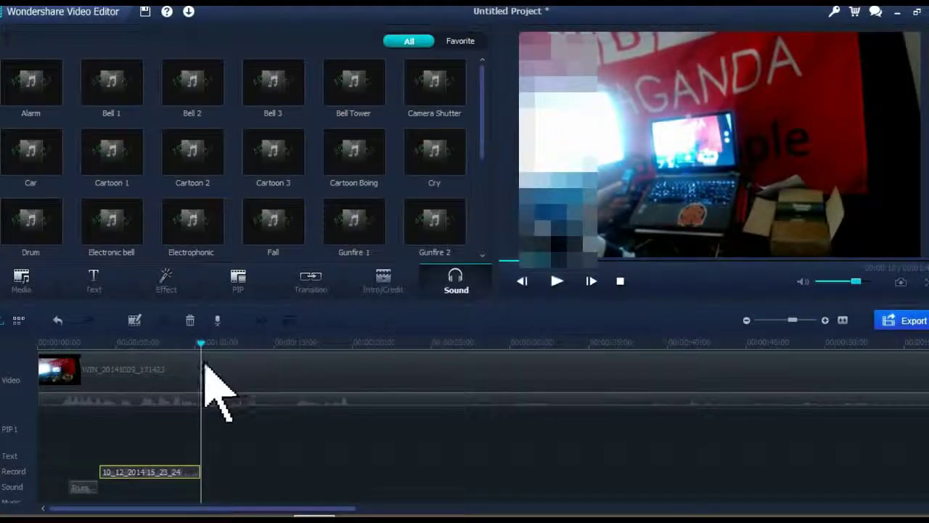
# Move the voice-over recording on the Record track to directly after the Curtain 1 clip's end and play it back
pyautogui.moveTo(202, 348); pyautogui.dragTo(111, 360)
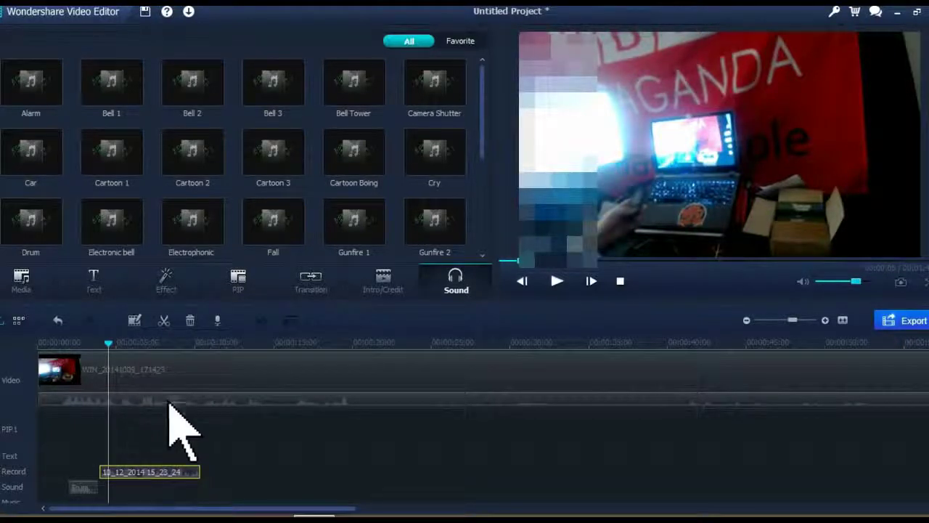
pyautogui.moveTo(169, 479); pyautogui.dragTo(446, 473)
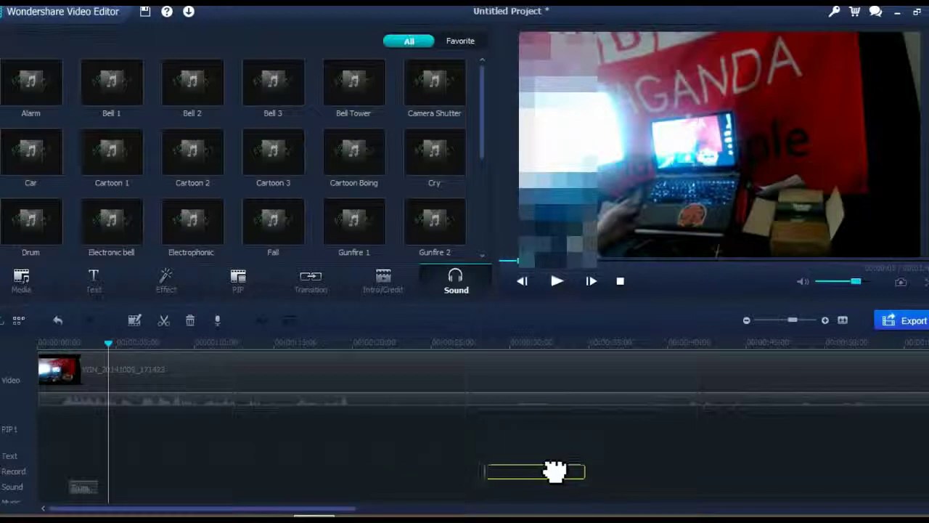
pyautogui.moveTo(894, 461); pyautogui.dragTo(439, 471)
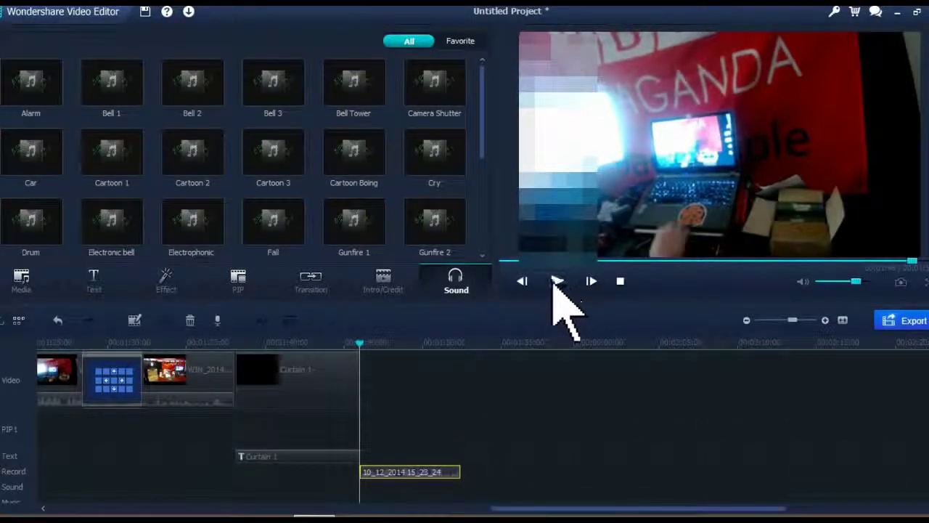
pyautogui.click(557, 281)
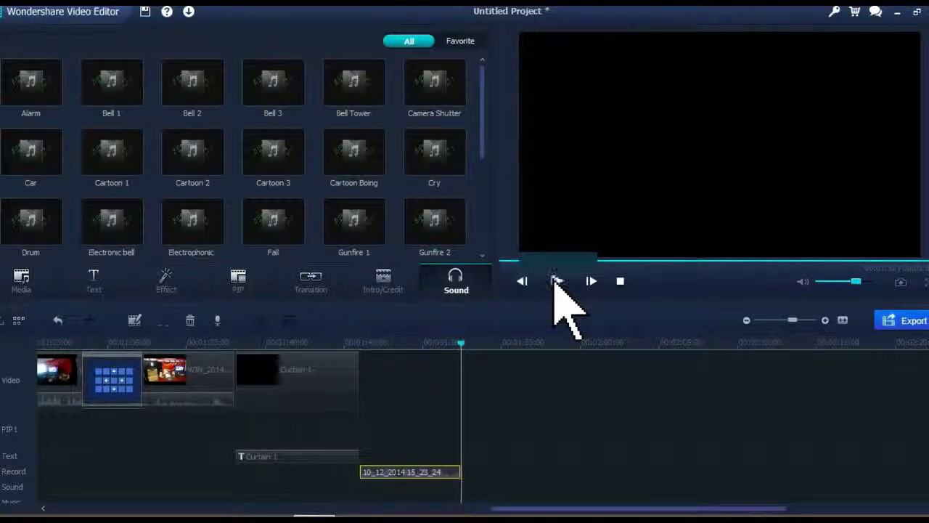
pyautogui.click(557, 281)
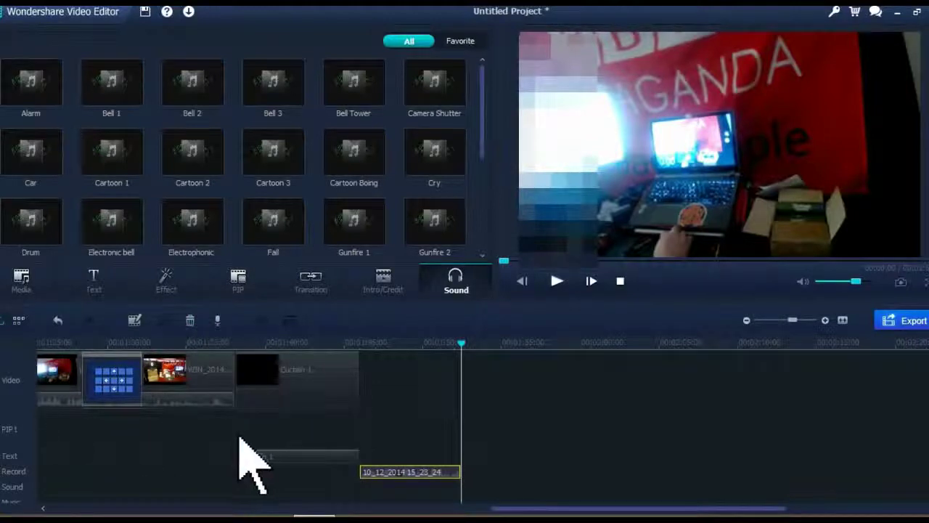
# Mute the WIN_20141016_180246 clip on the Video track
pyautogui.click(181, 378)
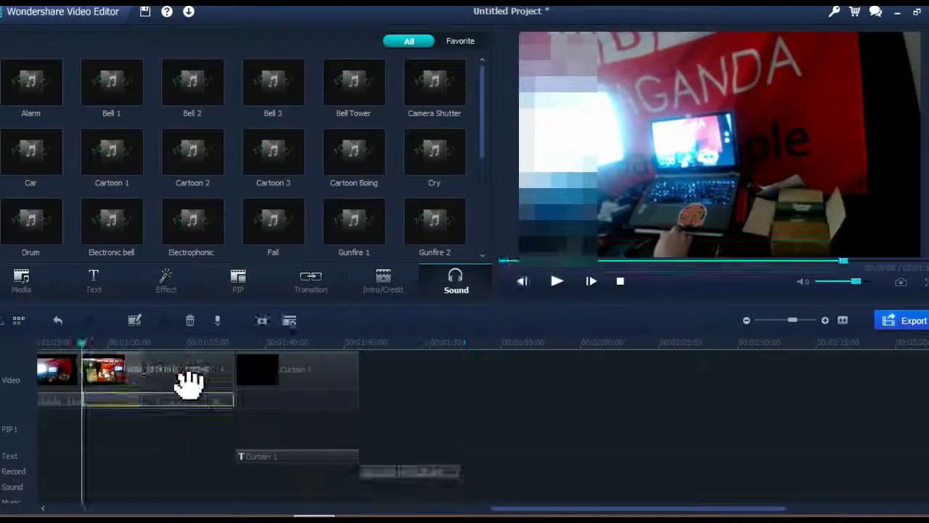
pyautogui.rightClick(178, 371)
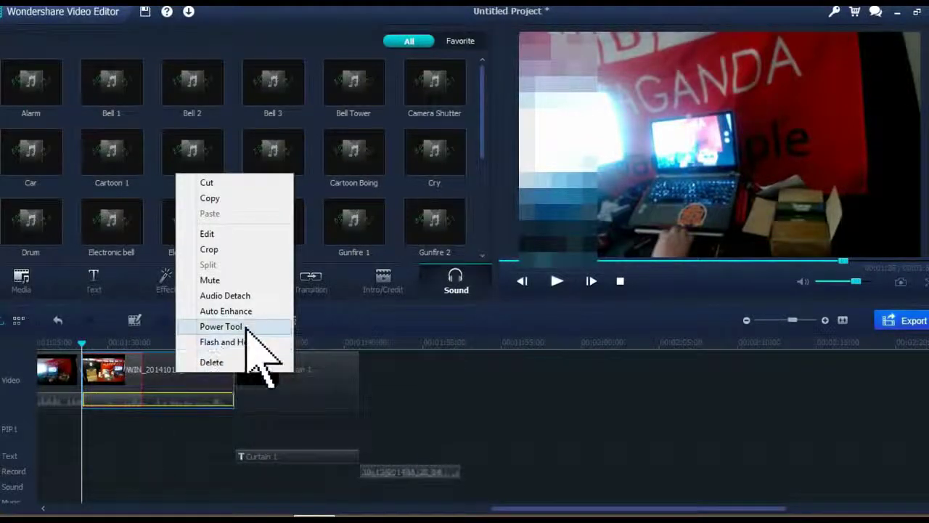
pyautogui.click(226, 283)
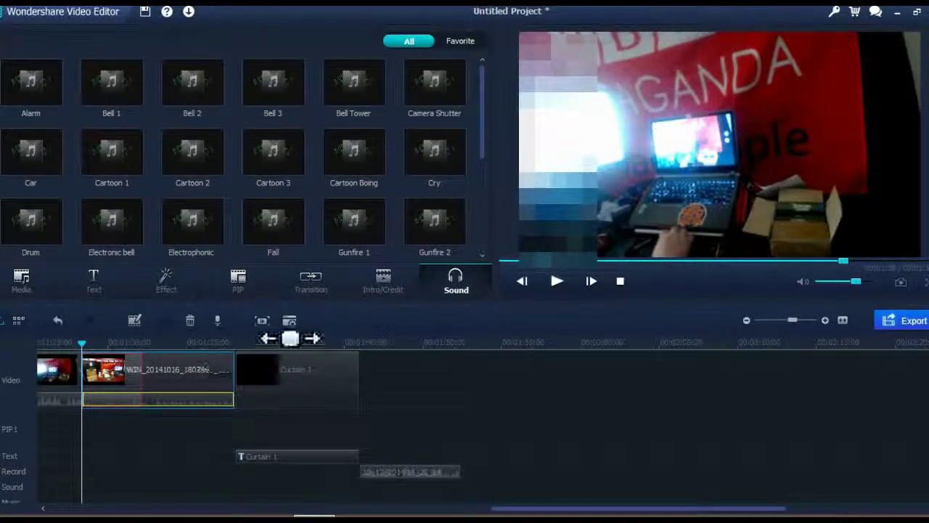
# Record about 11 seconds of voice-over from the start of the WIN_20141016_180246 clip using the Realtek microphone
pyautogui.click(218, 321)
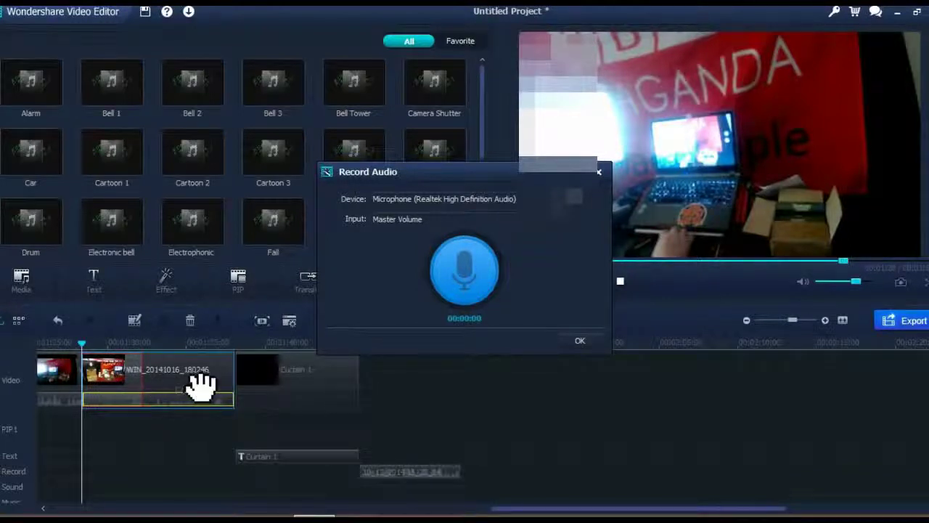
pyautogui.click(468, 273)
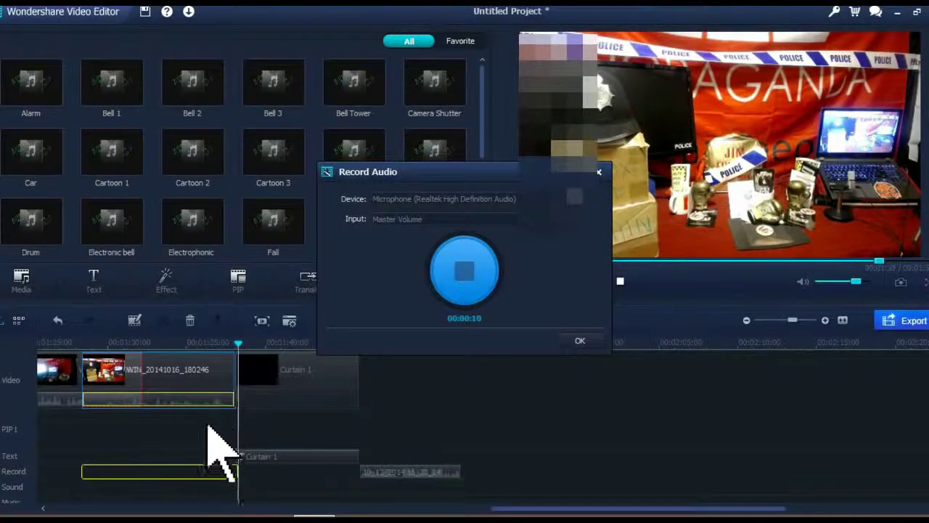
pyautogui.click(579, 341)
# Turn off Mute for the WIN_20141016_180246 clip and play it from its start together with the voice-over
pyautogui.moveTo(254, 345); pyautogui.dragTo(78, 345)
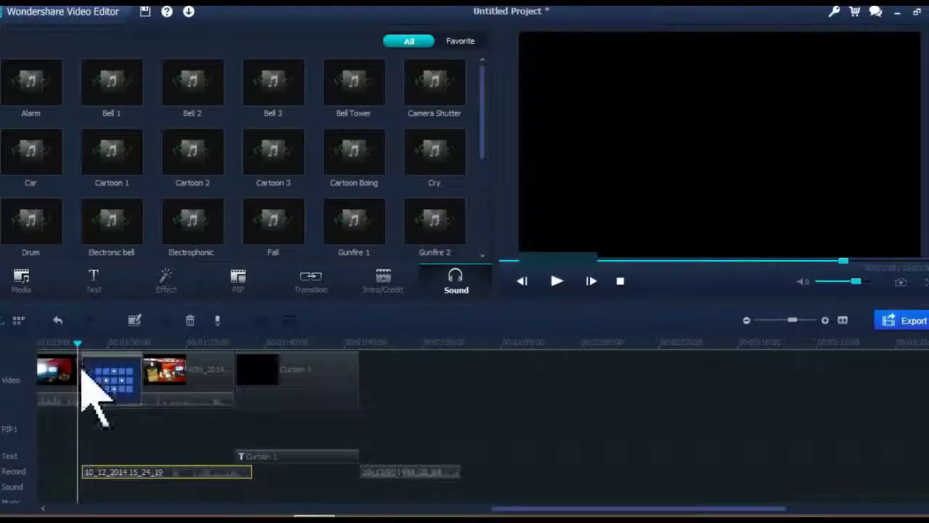
pyautogui.rightClick(161, 371)
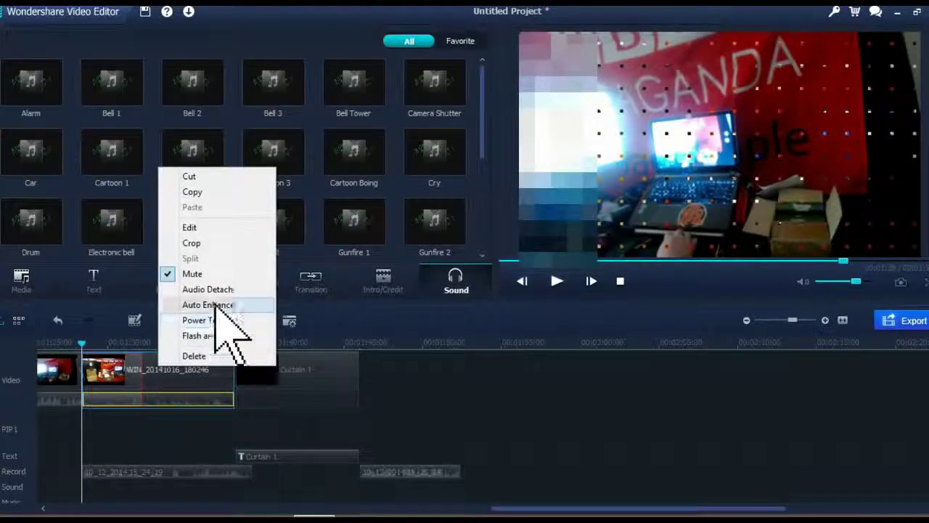
pyautogui.click(207, 274)
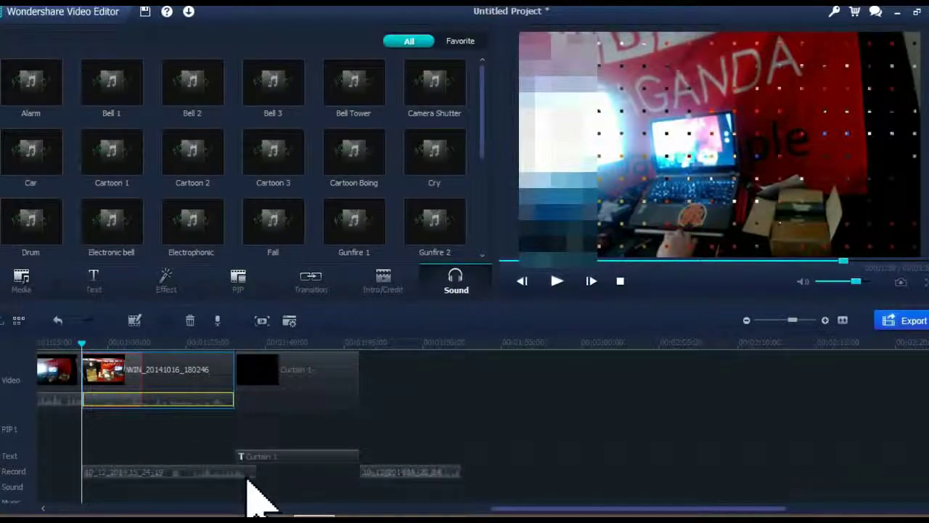
pyautogui.click(557, 281)
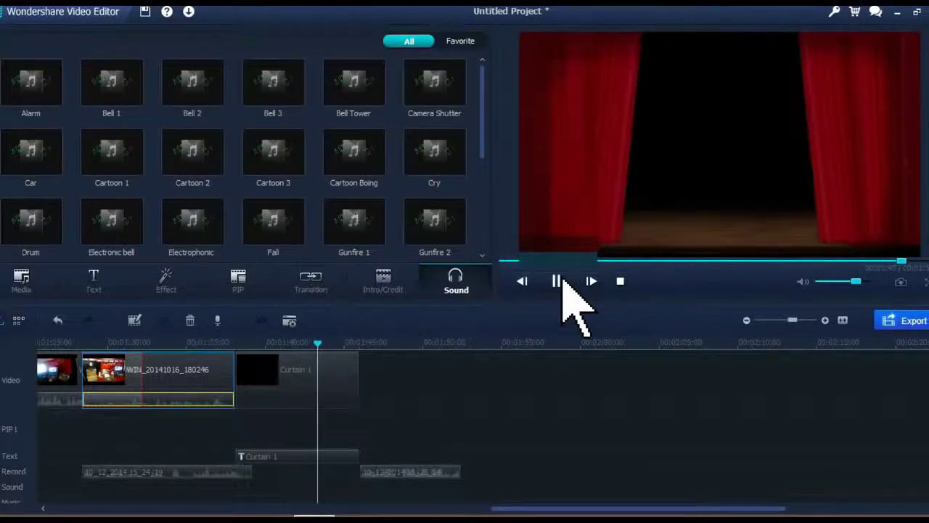
pyautogui.click(555, 281)
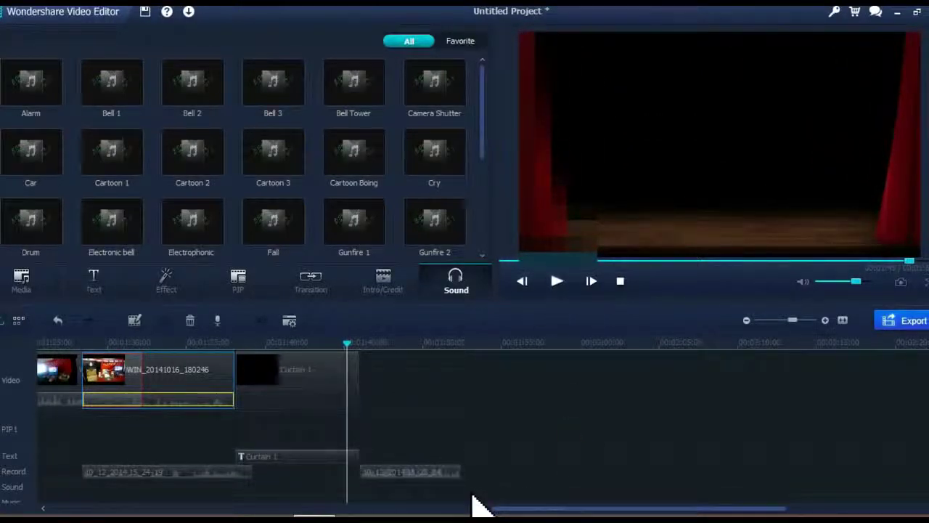
pyautogui.click(472, 494)
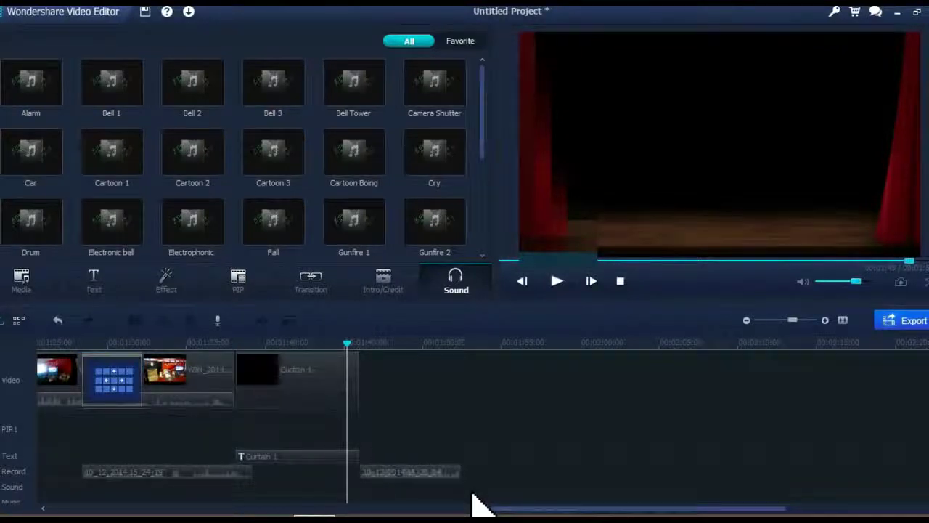
# Delete all clips from every track of the timeline
pyautogui.moveTo(470, 491); pyautogui.dragTo(25, 370)
pyautogui.rightClick(119, 381)
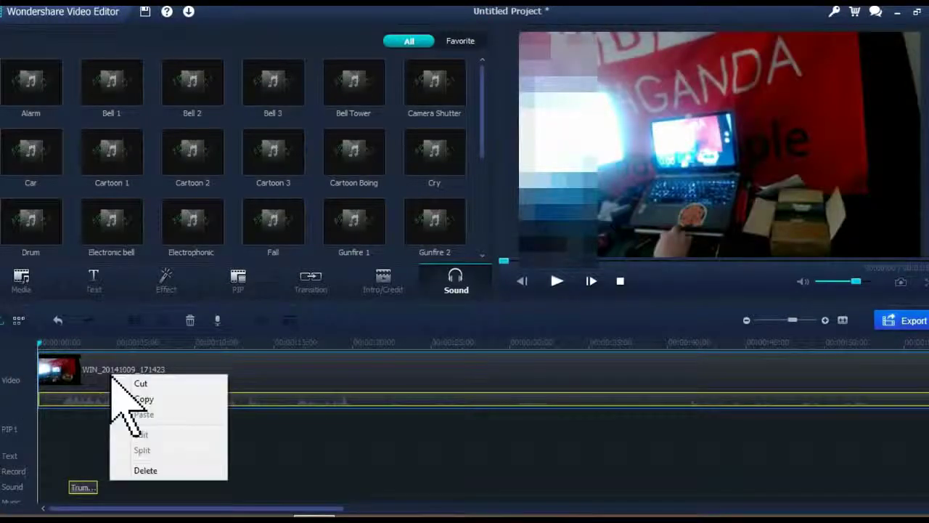
pyautogui.click(167, 470)
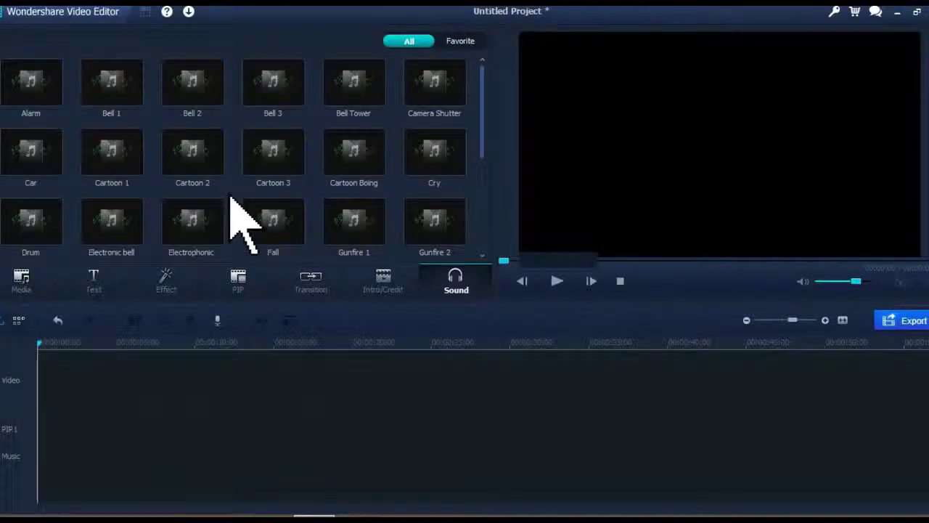
# Add the Black clip from Sample Colors to the start of the Video track
pyautogui.click(36, 284)
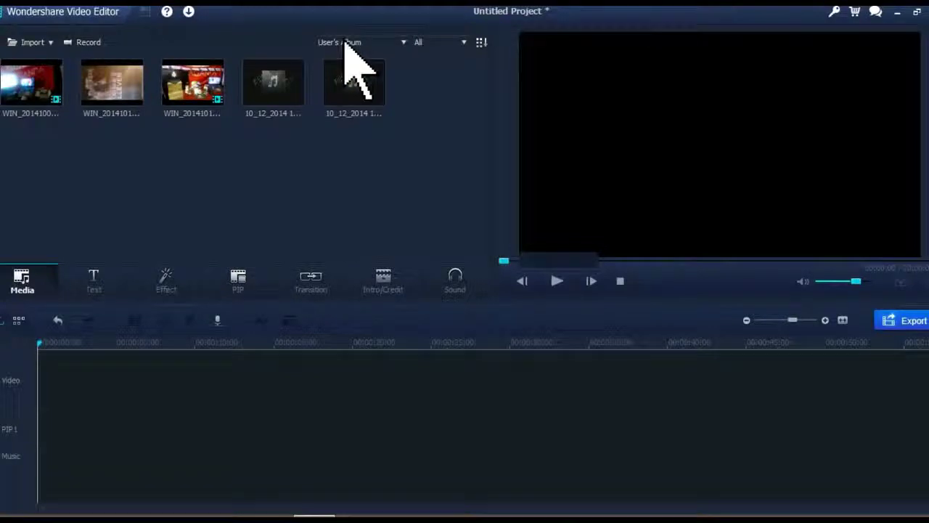
pyautogui.click(394, 45)
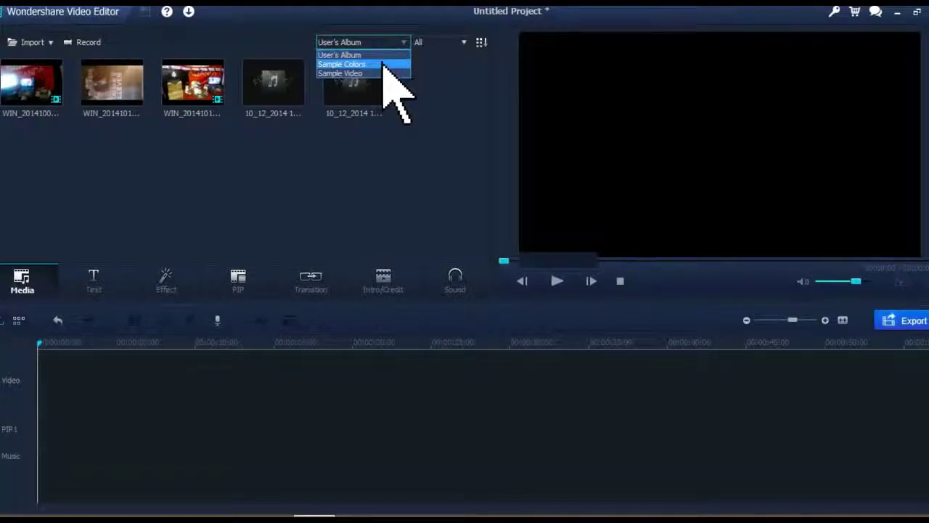
pyautogui.click(383, 64)
pyautogui.moveTo(56, 97); pyautogui.dragTo(63, 407)
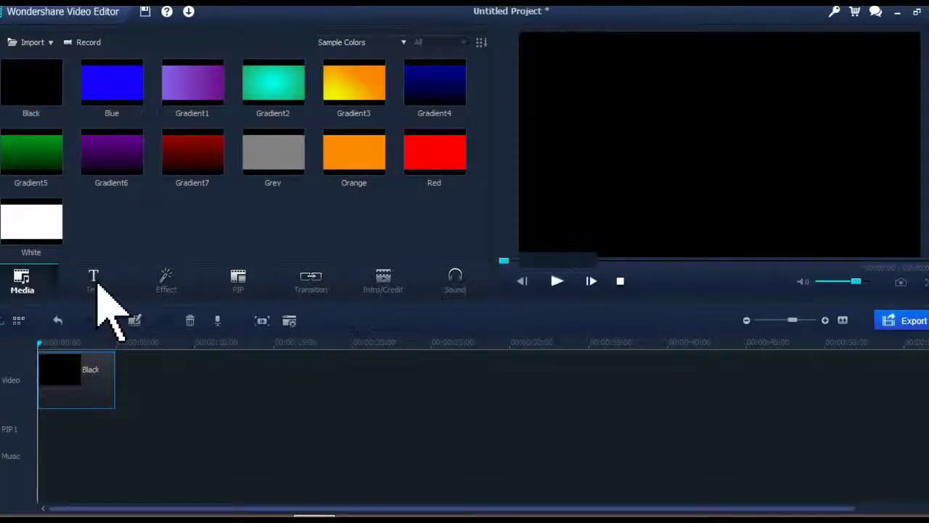
# Add a Fade title beneath the Black clip and set its text to "fuck you" with "youtube" on a second line
pyautogui.click(94, 282)
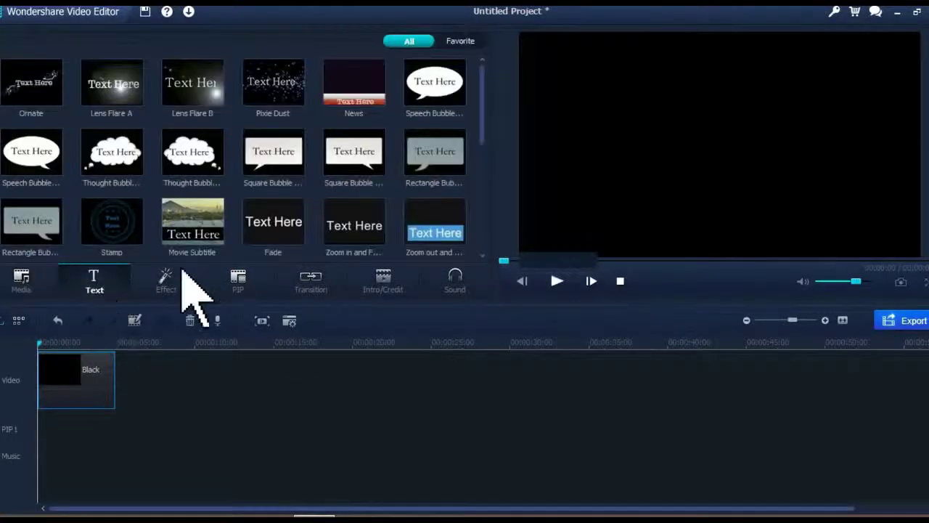
pyautogui.moveTo(277, 223); pyautogui.dragTo(61, 459)
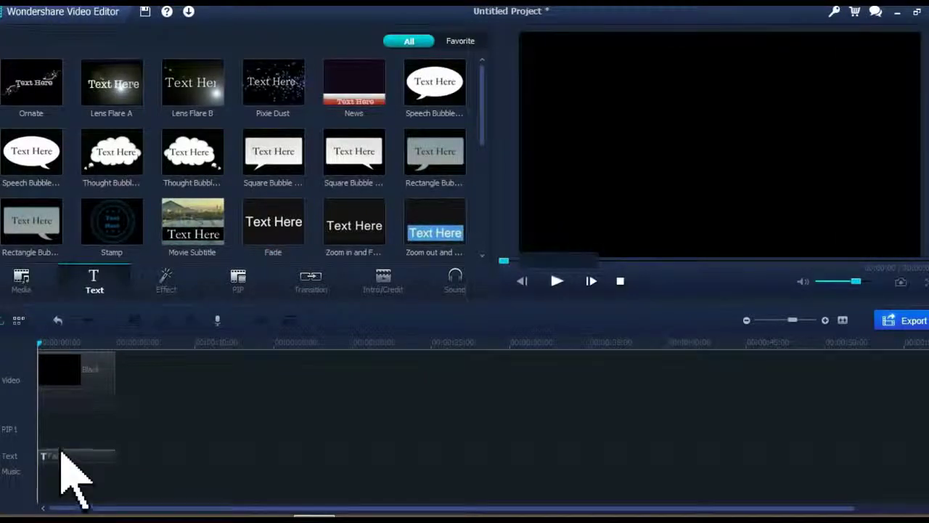
pyautogui.doubleClick(65, 457)
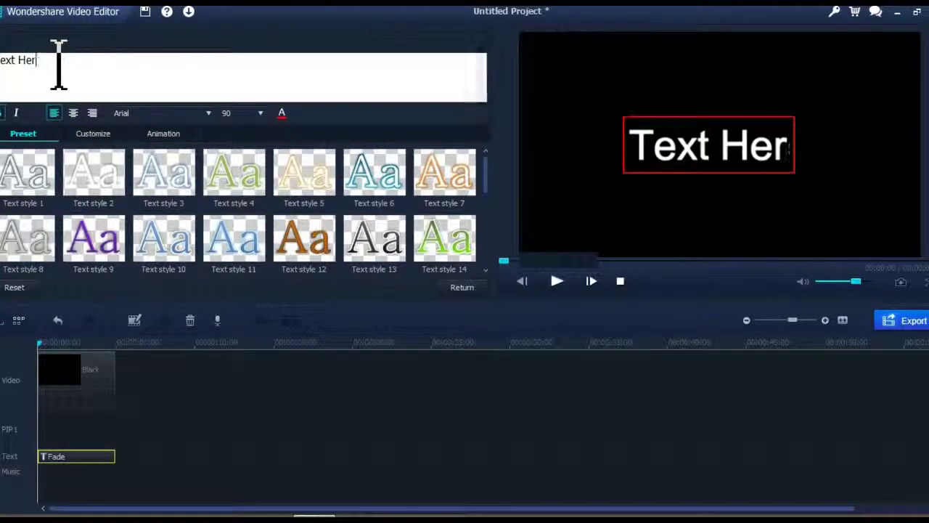
pyautogui.press('BackSpace')
pyautogui.press('BackSpace')
pyautogui.press('BackSpace')
pyautogui.press('BackSpace')
pyautogui.press('BackSpace')
pyautogui.press('BackSpace')
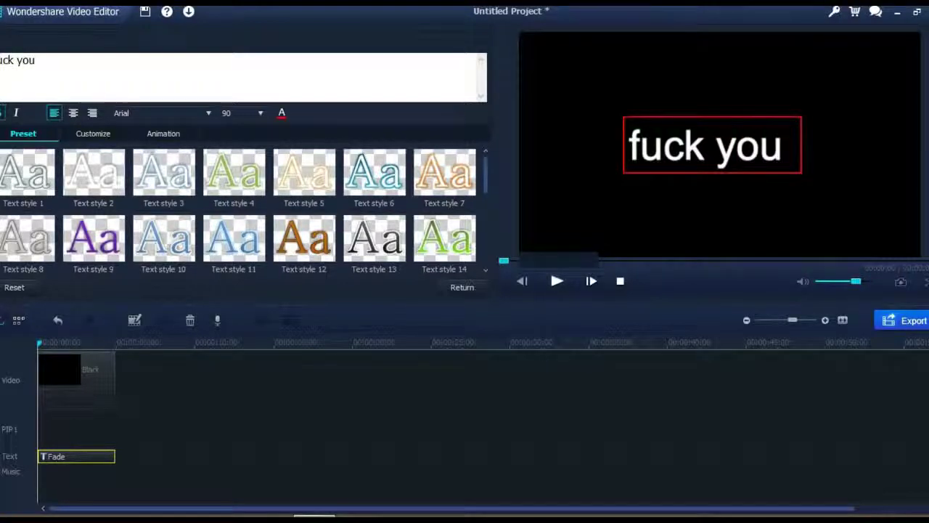
pyautogui.press('Return')
pyautogui.write('you')
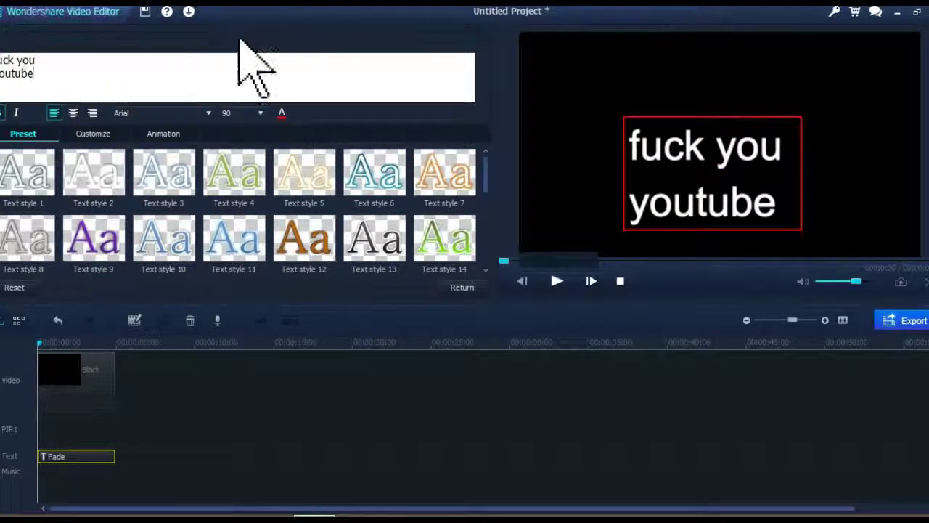
# Centre-align the title's two lines and move the title slightly higher in the frame
pyautogui.moveTo(675, 149); pyautogui.dragTo(678, 128)
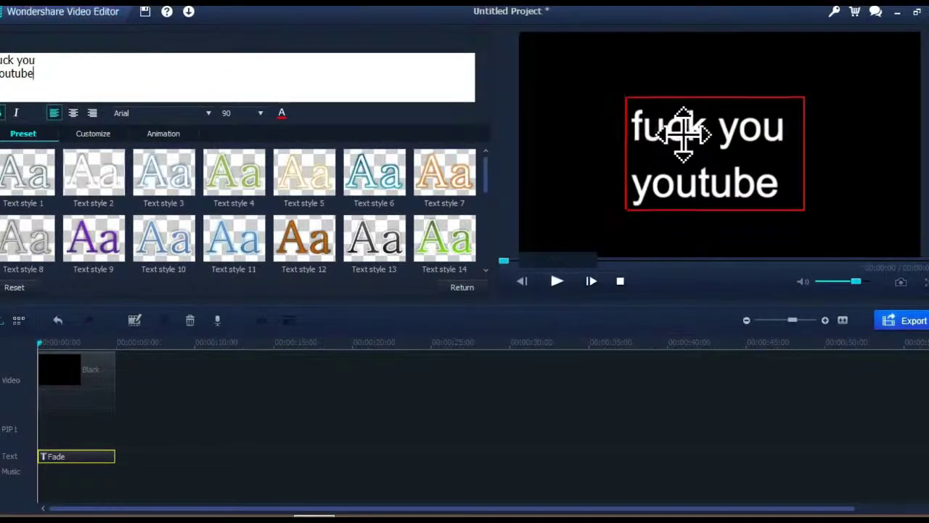
pyautogui.click(72, 113)
pyautogui.moveTo(746, 149); pyautogui.dragTo(748, 139)
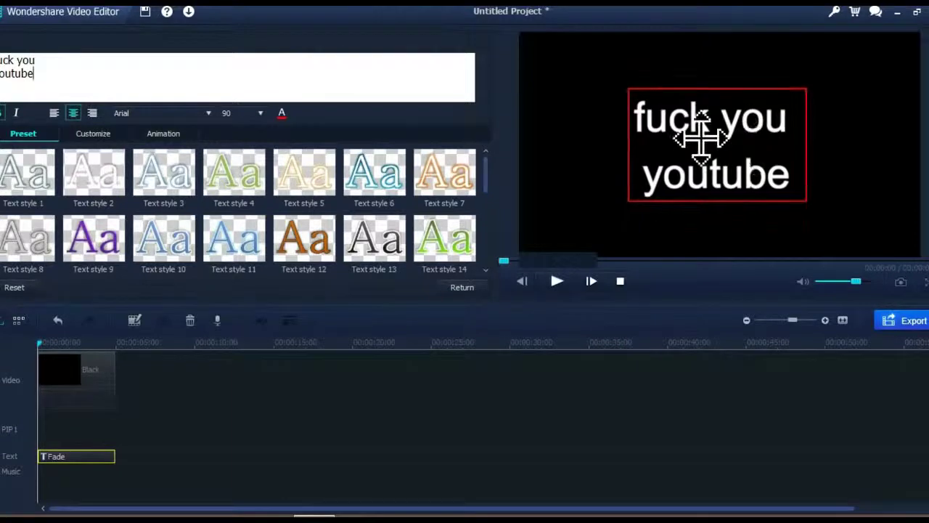
# Try Arial Black on the title, change its font to Agency FB, and shift it slightly up and right in the frame
pyautogui.click(209, 114)
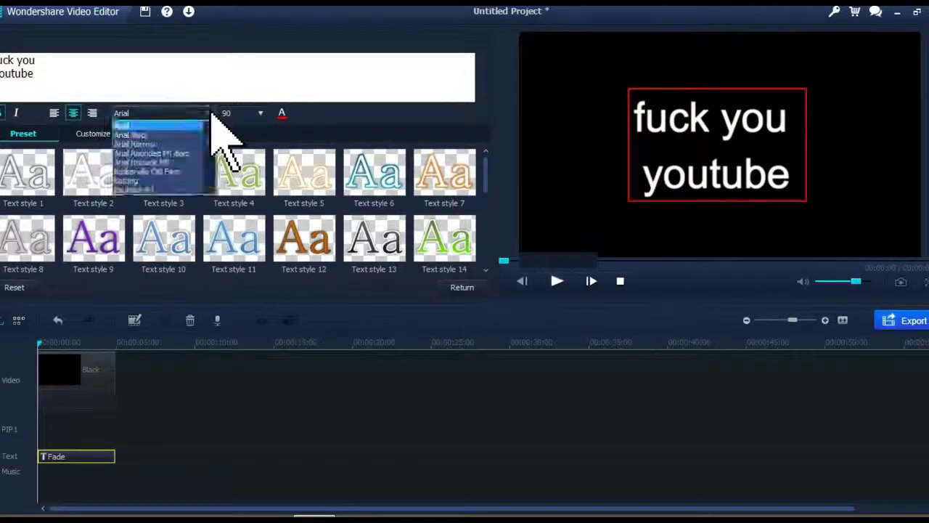
pyautogui.click(183, 135)
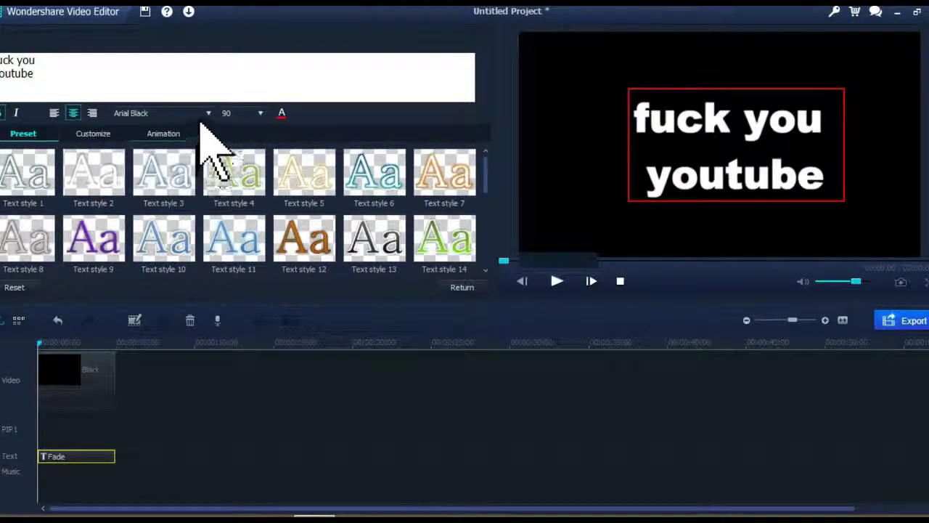
pyautogui.click(207, 114)
pyautogui.moveTo(212, 138)
pyautogui.mouseDown()
pyautogui.moveTo(211, 176)
pyautogui.moveTo(216, 138)
pyautogui.mouseUp()
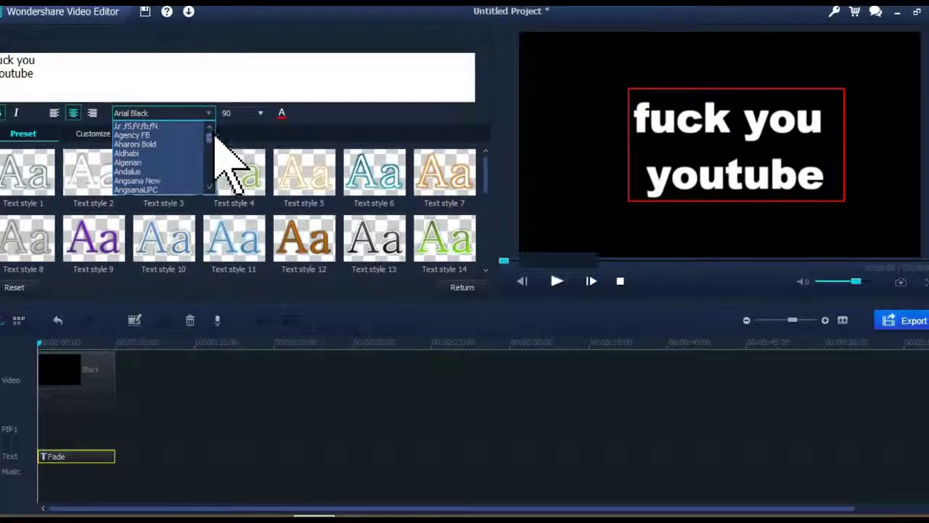
pyautogui.click(168, 135)
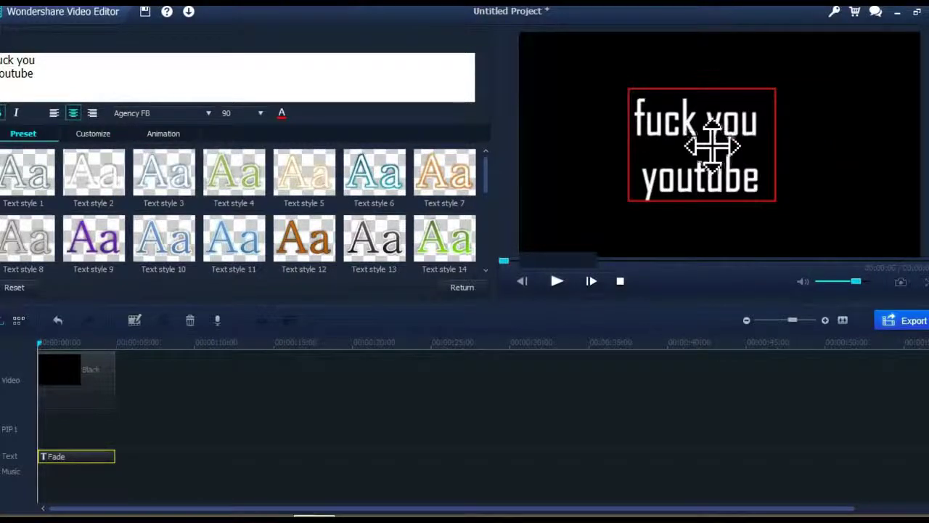
pyautogui.moveTo(711, 145); pyautogui.dragTo(729, 135)
# Recolour the title text red, nudge it slightly down in the frame, and play the title back
pyautogui.click(260, 114)
pyautogui.click(259, 114)
pyautogui.click(282, 114)
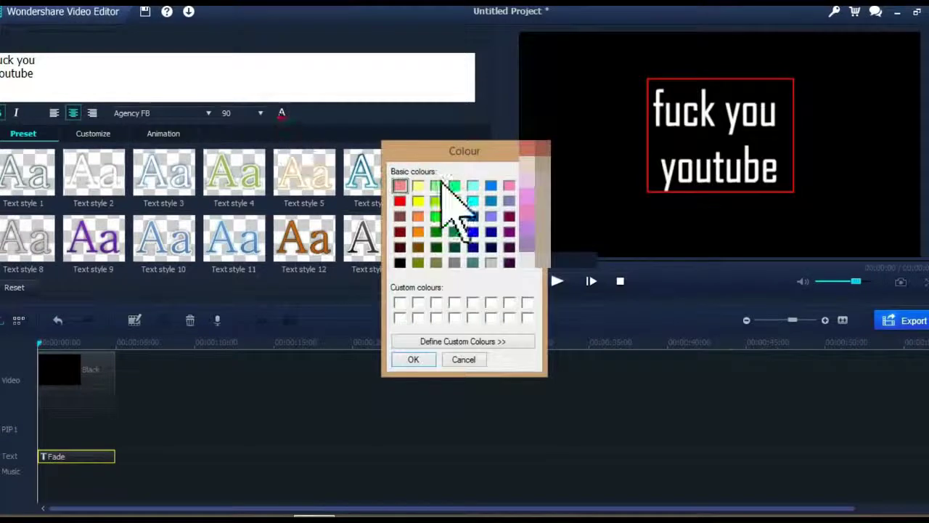
pyautogui.click(400, 201)
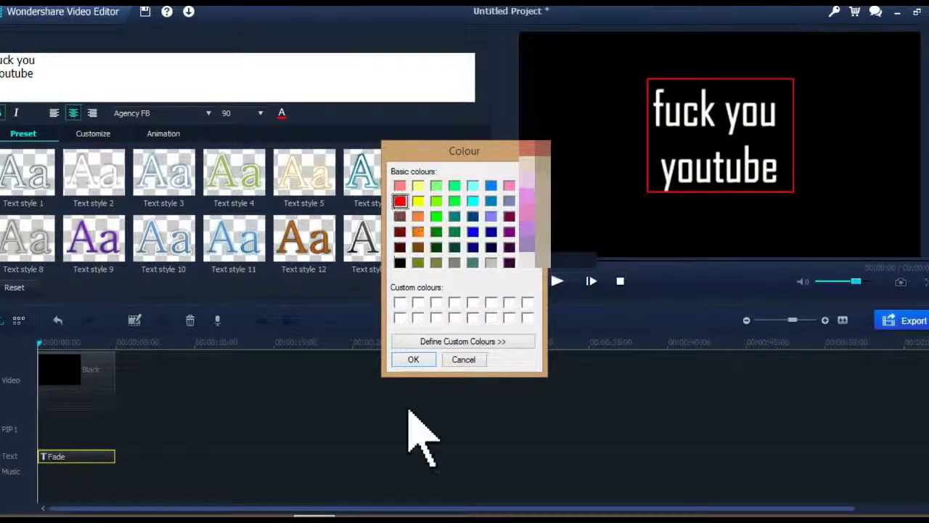
pyautogui.click(413, 359)
pyautogui.moveTo(664, 182); pyautogui.dragTo(657, 191)
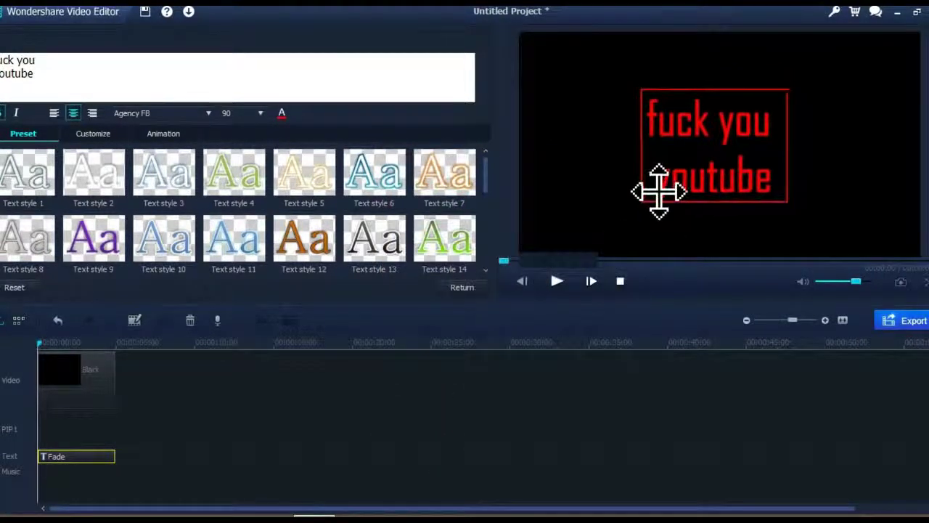
pyautogui.click(557, 281)
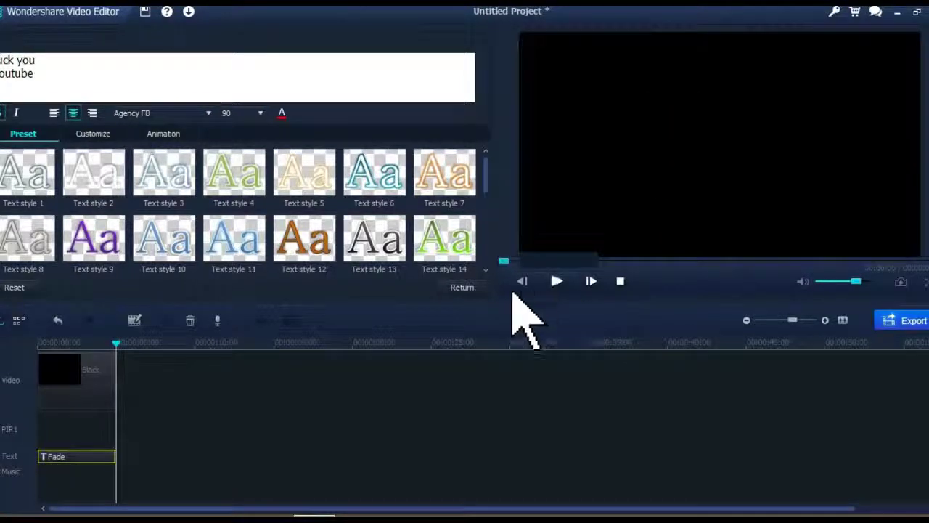
pyautogui.click(469, 287)
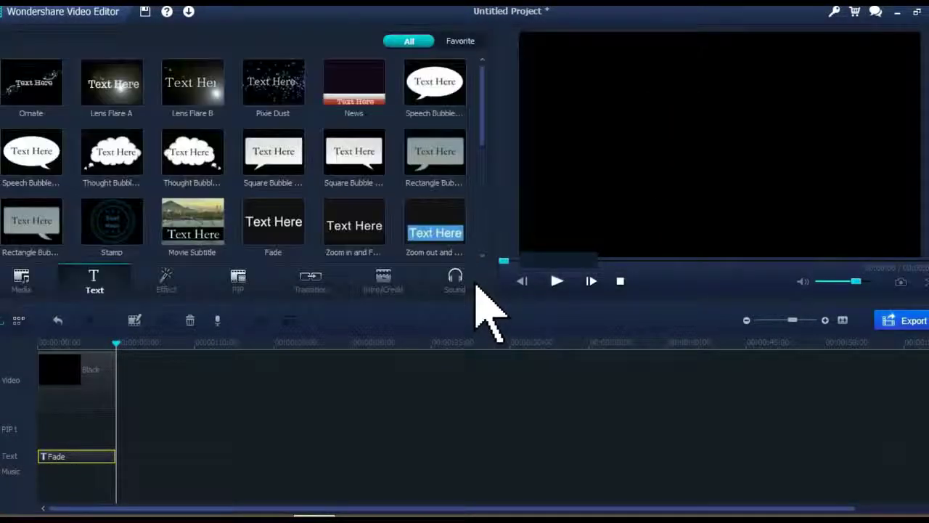
# Import the last eleven files of the Camera Roll folder, starting with WIN_20141115_110945, into the User's Album
pyautogui.click(38, 274)
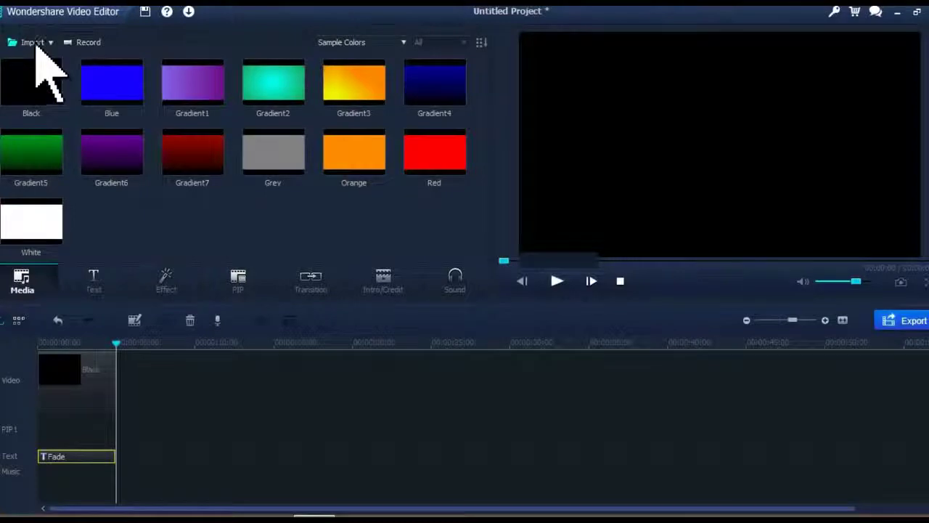
pyautogui.click(330, 43)
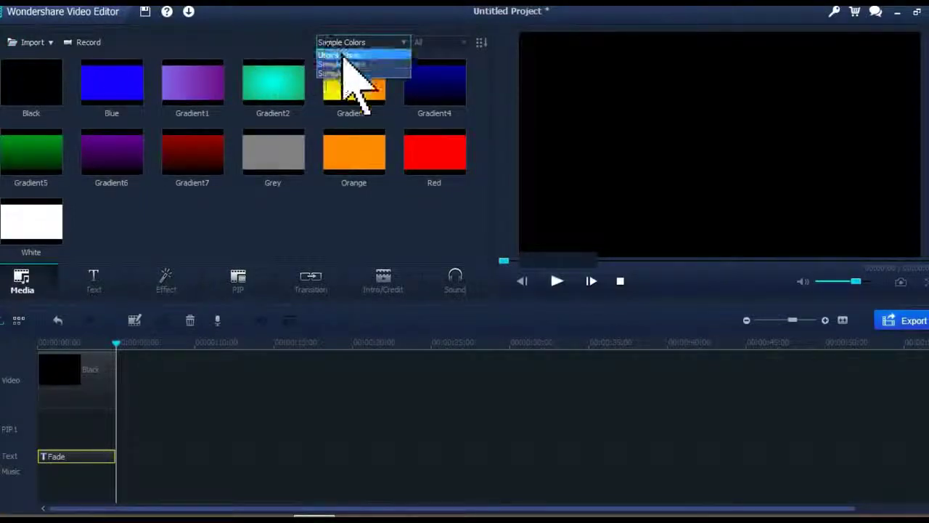
pyautogui.click(345, 60)
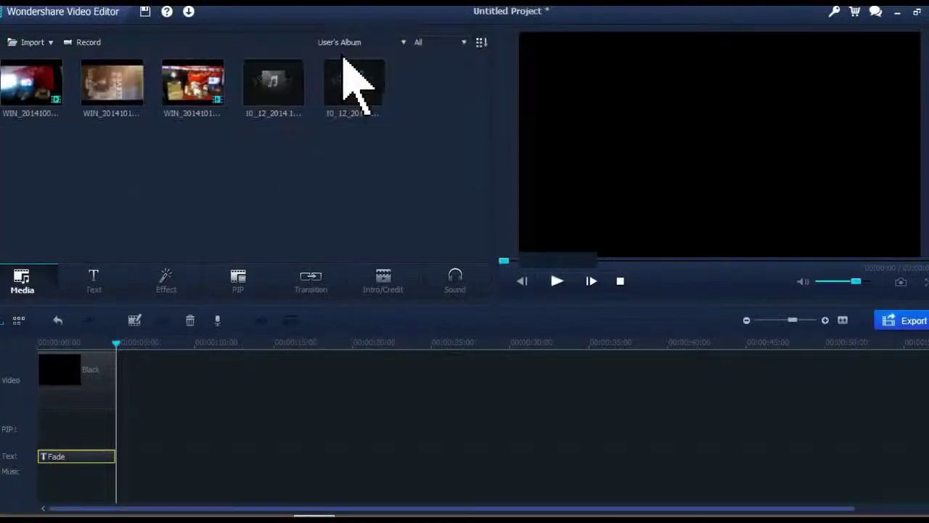
pyautogui.click(32, 42)
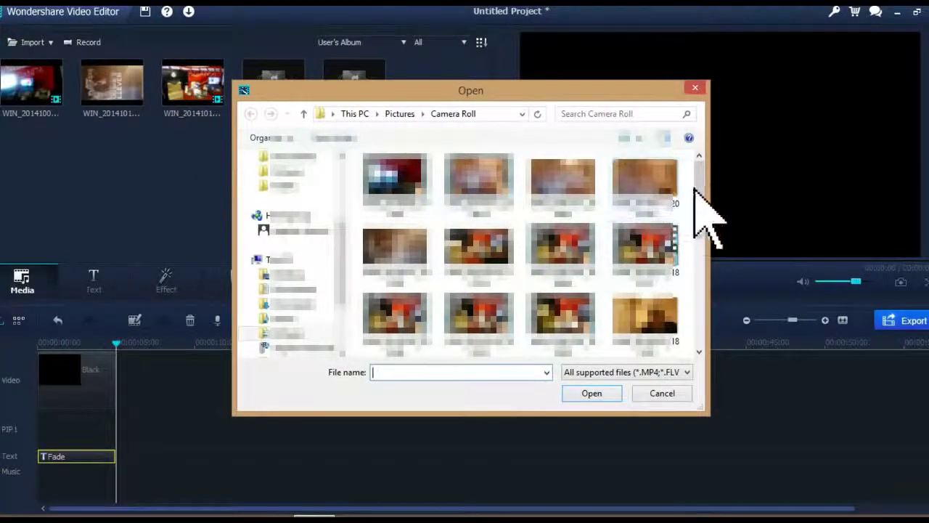
pyautogui.scroll(-2, 702, 205)
pyautogui.moveTo(701, 205); pyautogui.dragTo(713, 341)
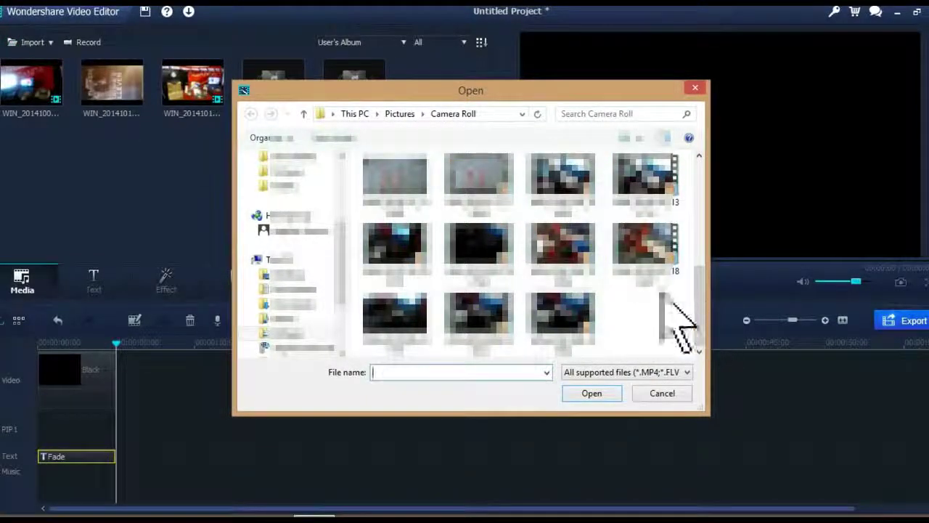
pyautogui.click(391, 181)
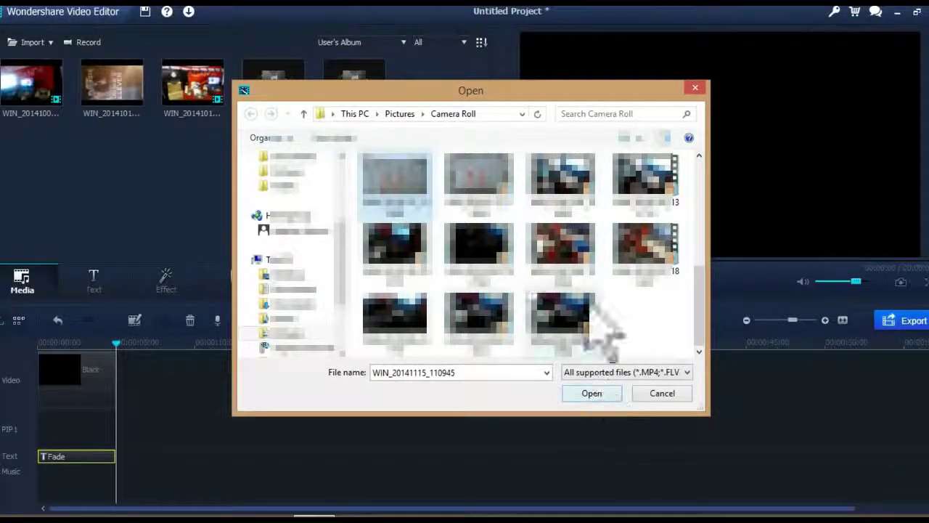
pyautogui.keyDown('ctrl'); pyautogui.click(458, 177); pyautogui.keyUp('ctrl')
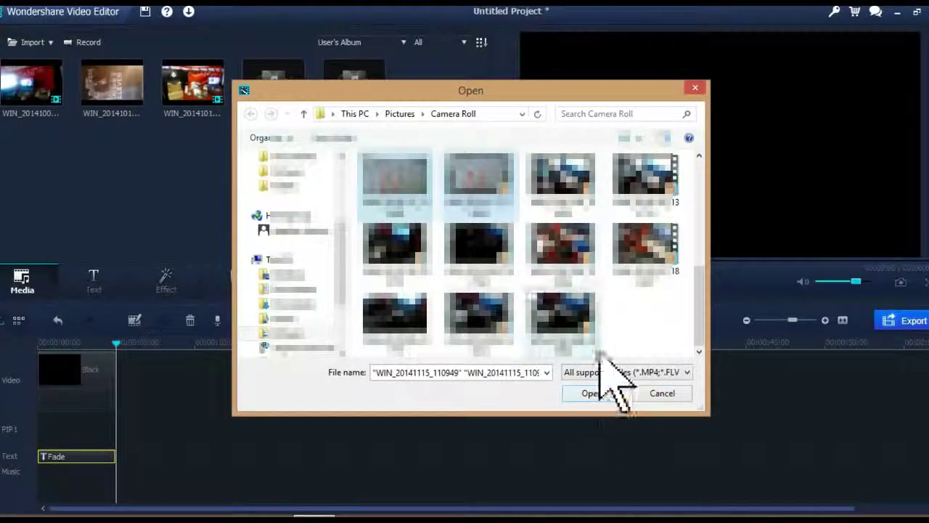
pyautogui.moveTo(673, 340)
pyautogui.mouseDown()
pyautogui.moveTo(465, 309)
pyautogui.moveTo(427, 198)
pyautogui.moveTo(401, 183)
pyautogui.moveTo(687, 345)
pyautogui.moveTo(674, 327)
pyautogui.mouseUp()
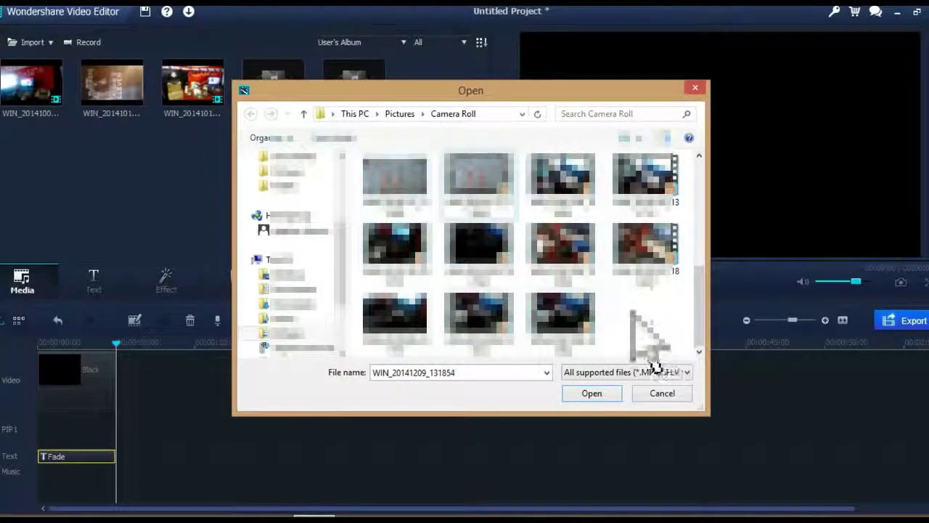
pyautogui.moveTo(630, 312); pyautogui.dragTo(424, 199)
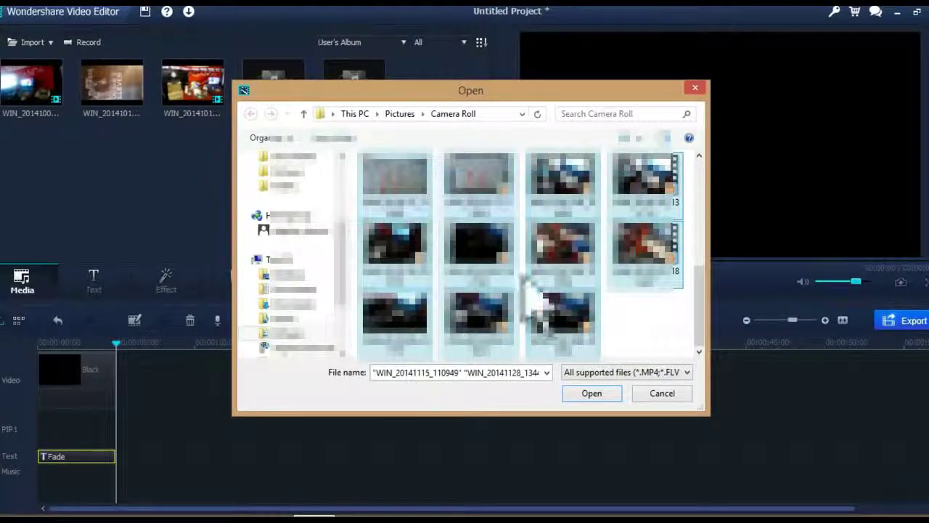
pyautogui.click(591, 393)
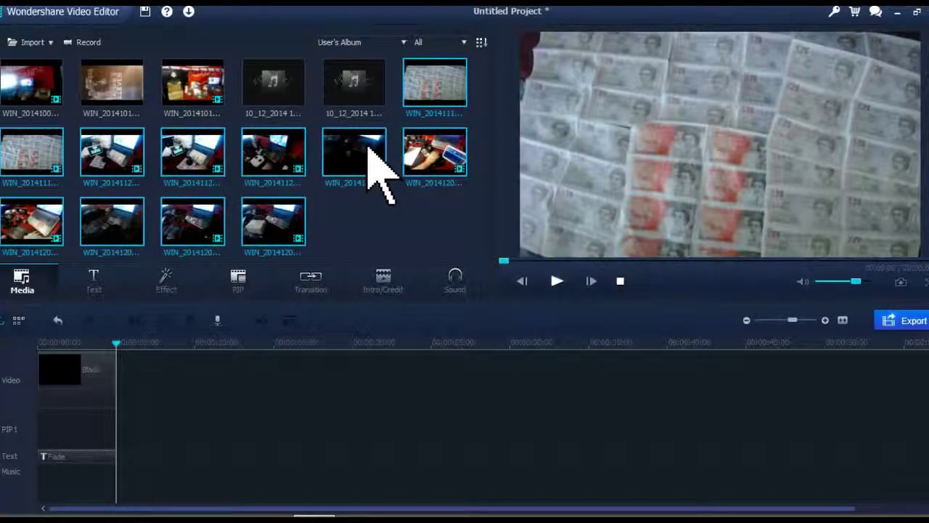
# Place WIN_20141115_110949 after the Black clip on the Video track and the first WIN_2014112… clip below its start on PIP 1
pyautogui.moveTo(368, 143); pyautogui.dragTo(338, 218)
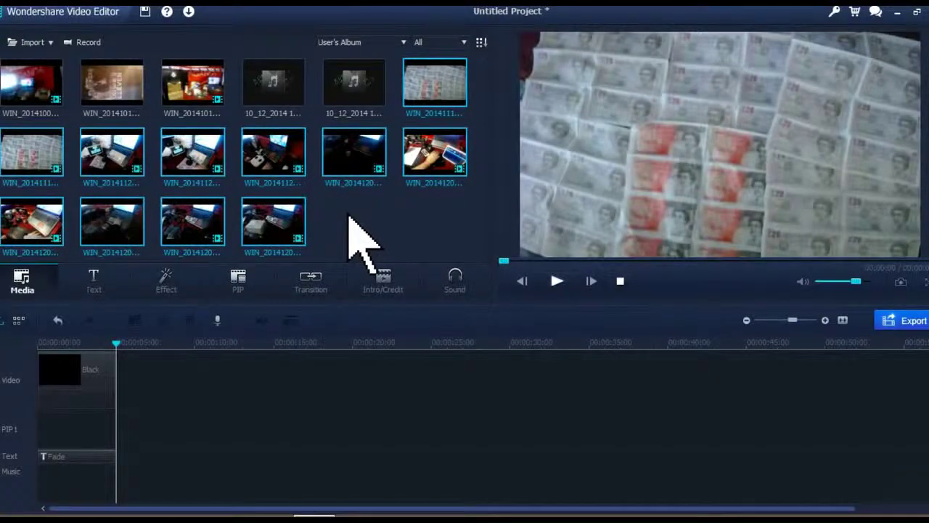
pyautogui.click(350, 216)
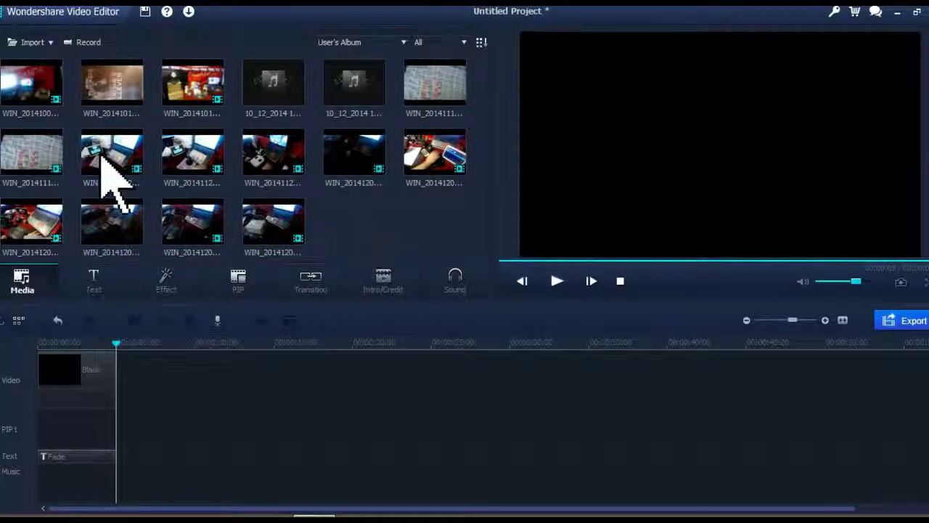
pyautogui.moveTo(41, 152); pyautogui.dragTo(139, 385)
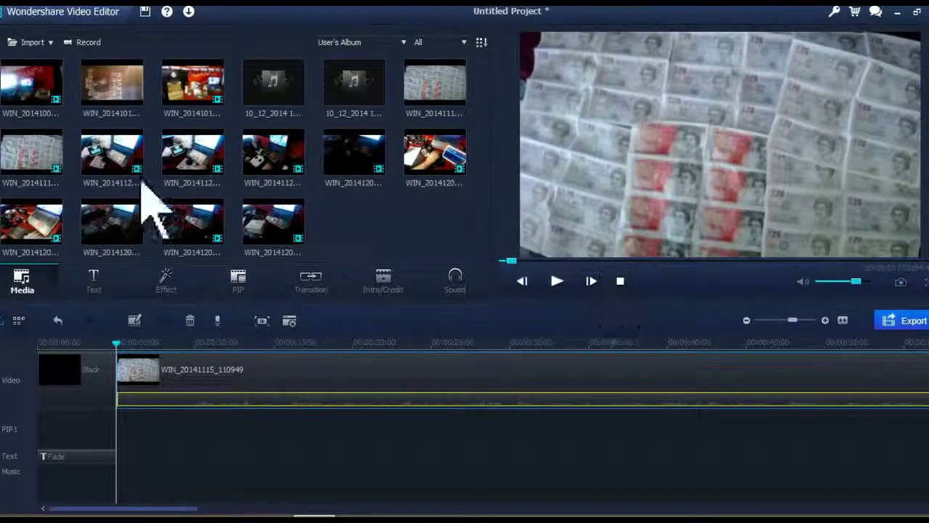
pyautogui.moveTo(102, 177); pyautogui.dragTo(118, 415)
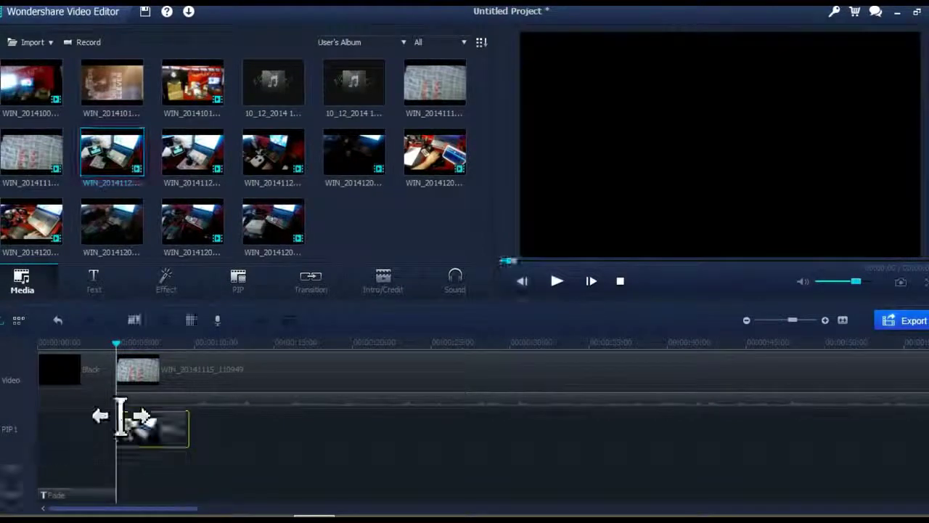
# Shrink the PIP 1 clip into the upper-right corner of the frame and stretch it slightly taller
pyautogui.doubleClick(176, 433)
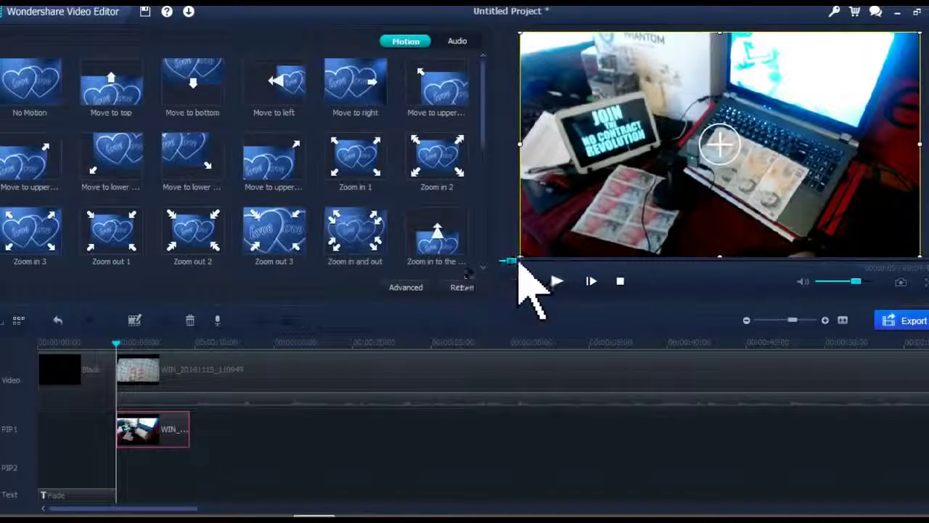
pyautogui.moveTo(521, 253); pyautogui.dragTo(810, 93)
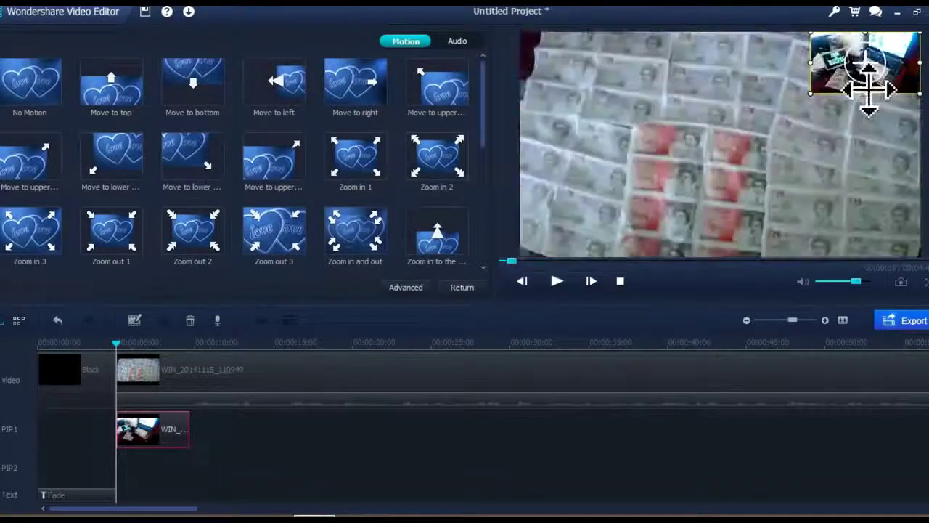
pyautogui.moveTo(866, 94); pyautogui.dragTo(866, 116)
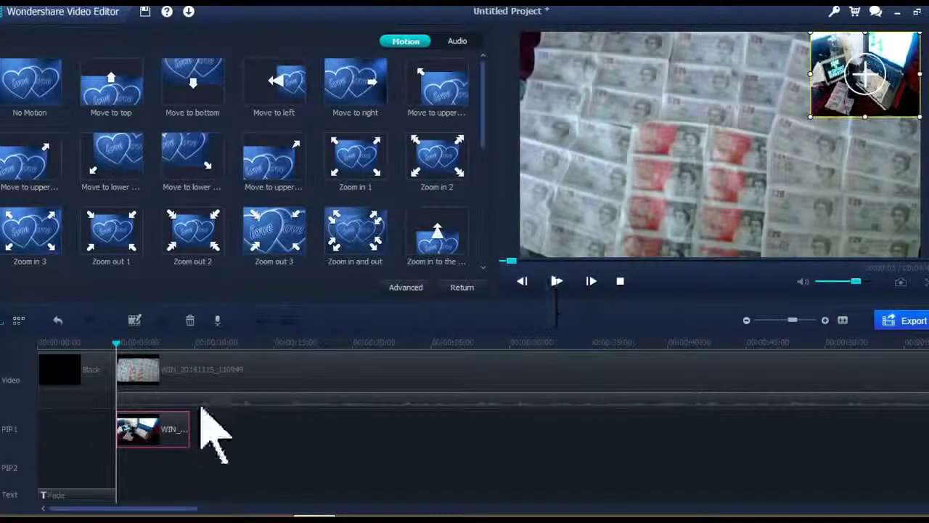
# Mute the PIP 1 clip and toggle the mute of the WIN_20141115_110949 clip on the Video track
pyautogui.moveTo(123, 346)
pyautogui.mouseDown()
pyautogui.moveTo(160, 343)
pyautogui.moveTo(109, 342)
pyautogui.mouseUp()
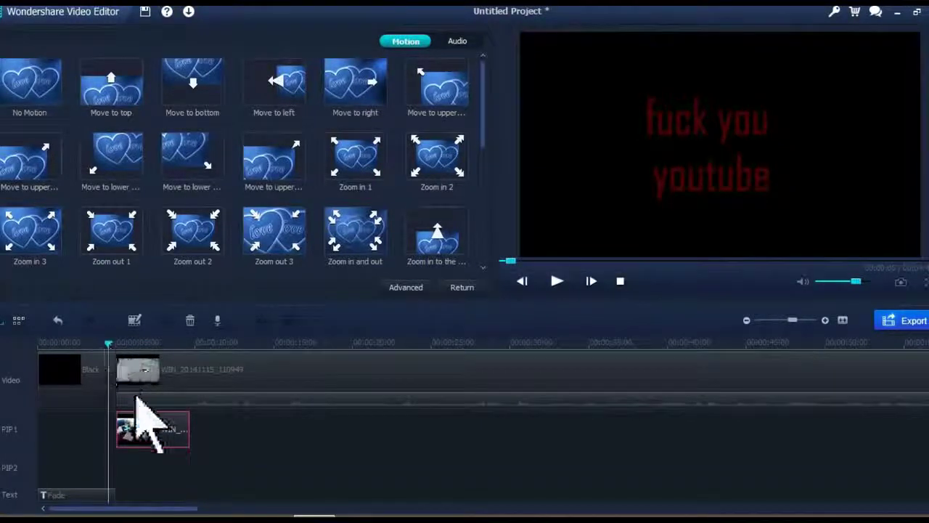
pyautogui.rightClick(179, 429)
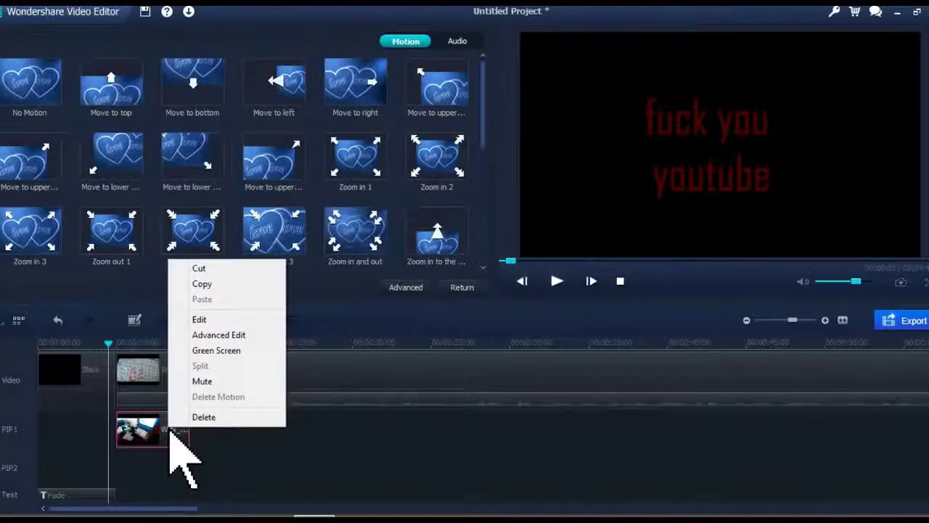
pyautogui.click(221, 385)
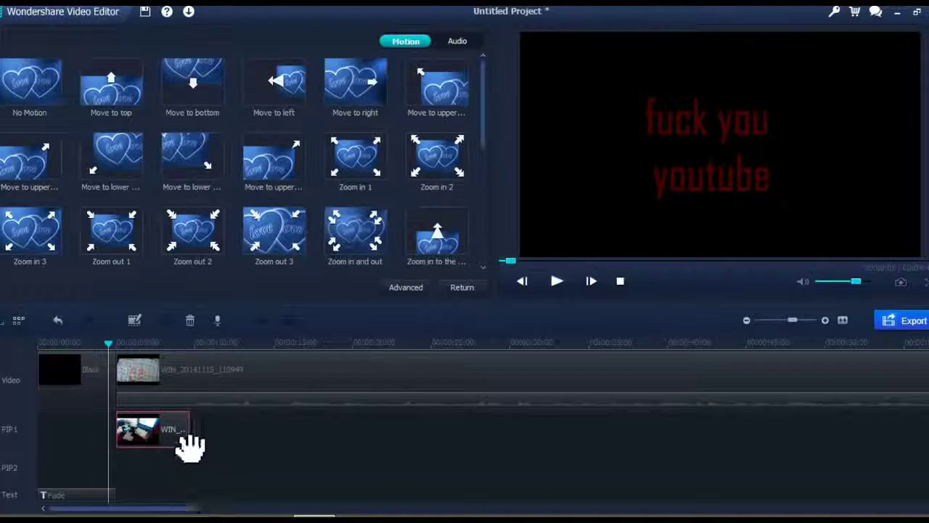
pyautogui.doubleClick(207, 383)
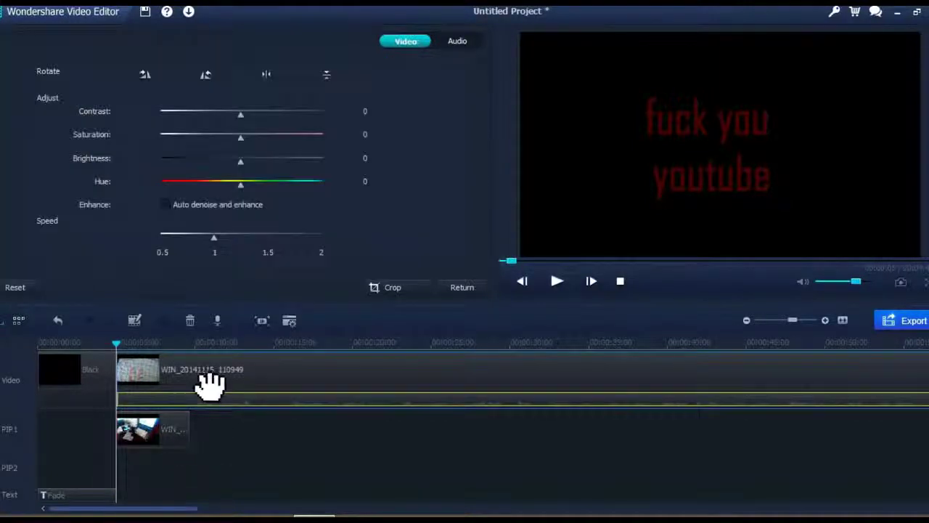
pyautogui.rightClick(209, 384)
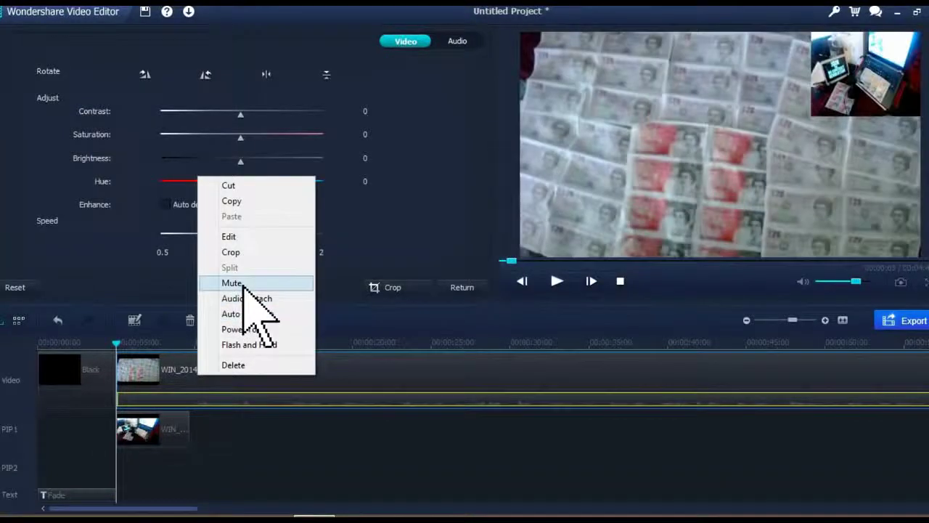
pyautogui.click(245, 283)
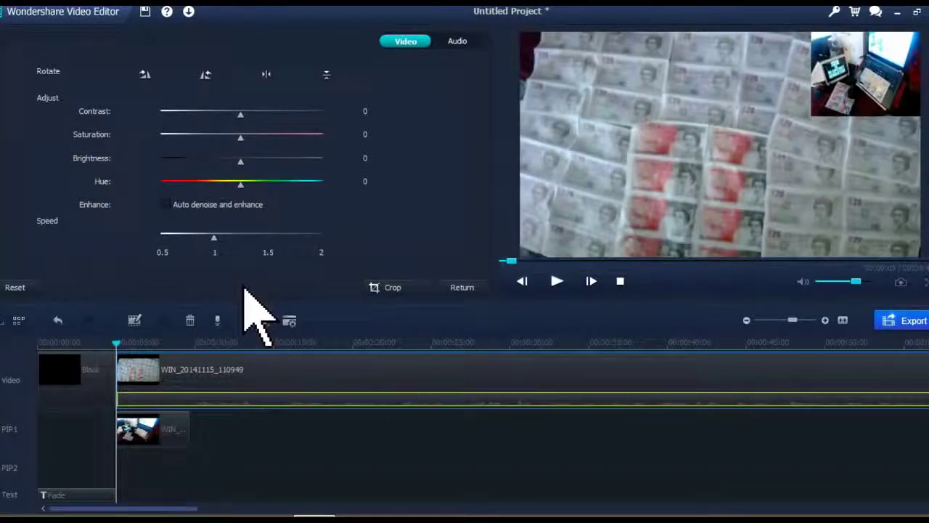
pyautogui.rightClick(218, 389)
pyautogui.click(247, 284)
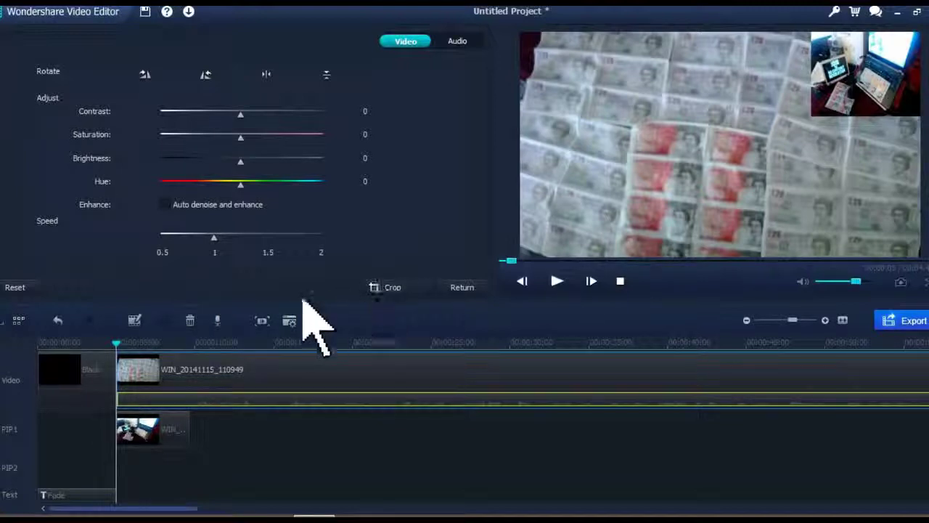
# Play the project from the start and pause it shortly after the PIP 1 clip ends
pyautogui.moveTo(114, 345); pyautogui.dragTo(38, 345)
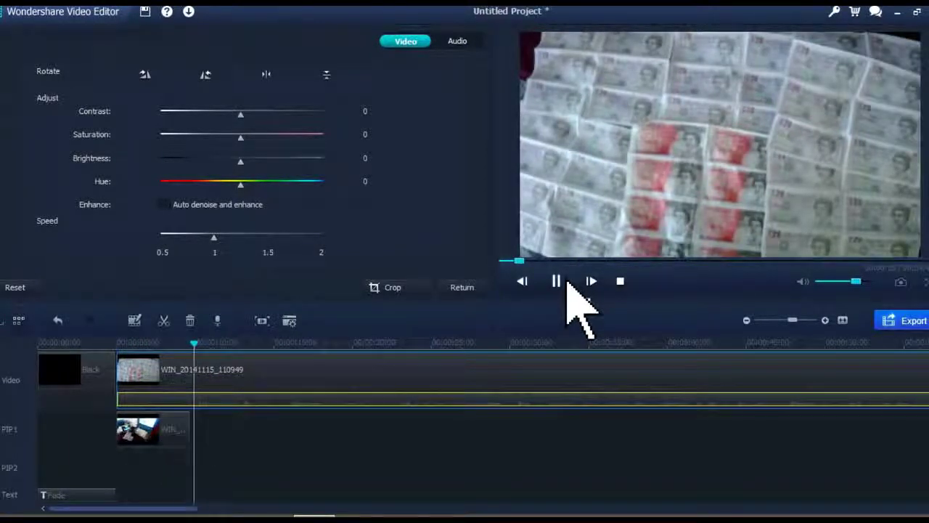
pyautogui.click(560, 280)
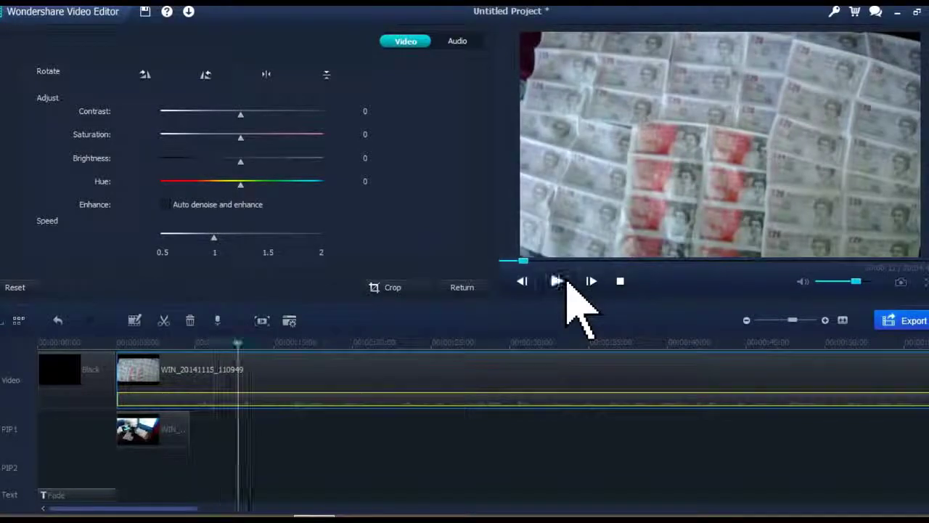
pyautogui.rightClick(239, 395)
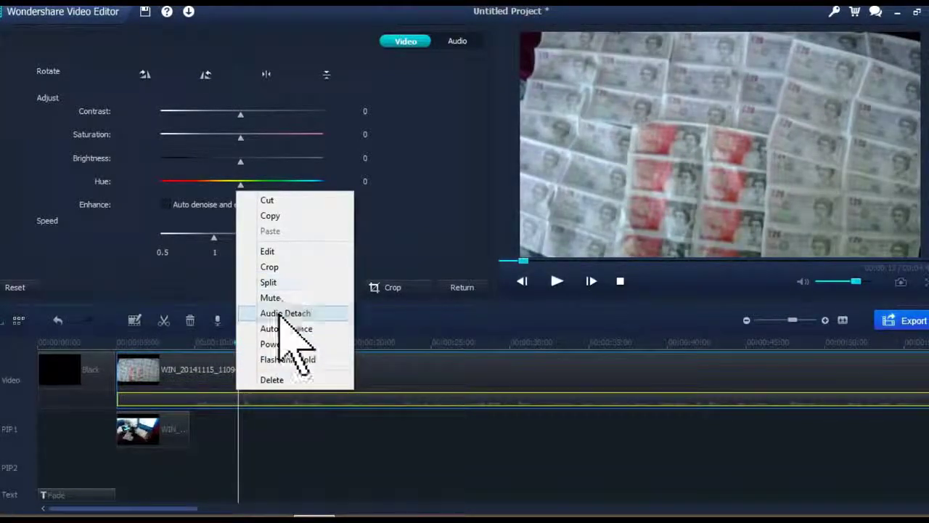
pyautogui.click(237, 392)
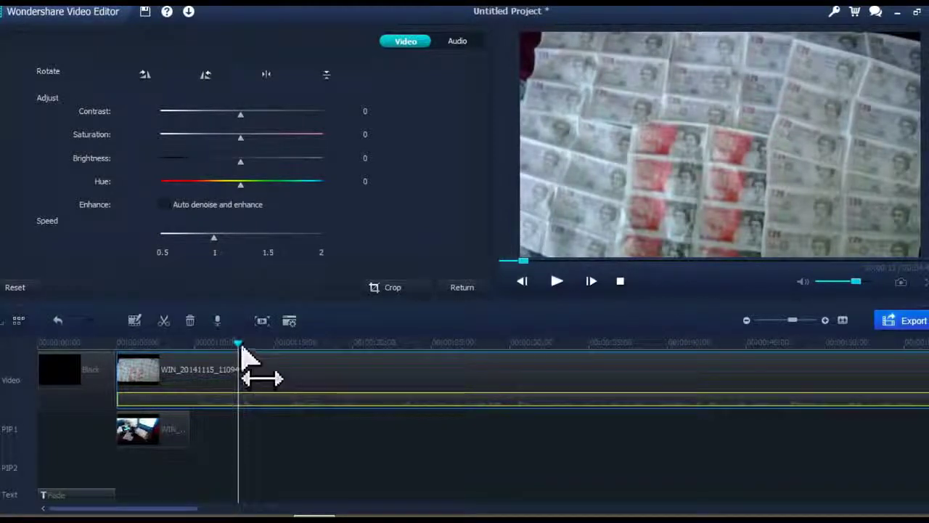
# Split WIN_20141115_110949 at two close points after the PIP 1 clip and delete the short piece between the cuts
pyautogui.rightClick(245, 395)
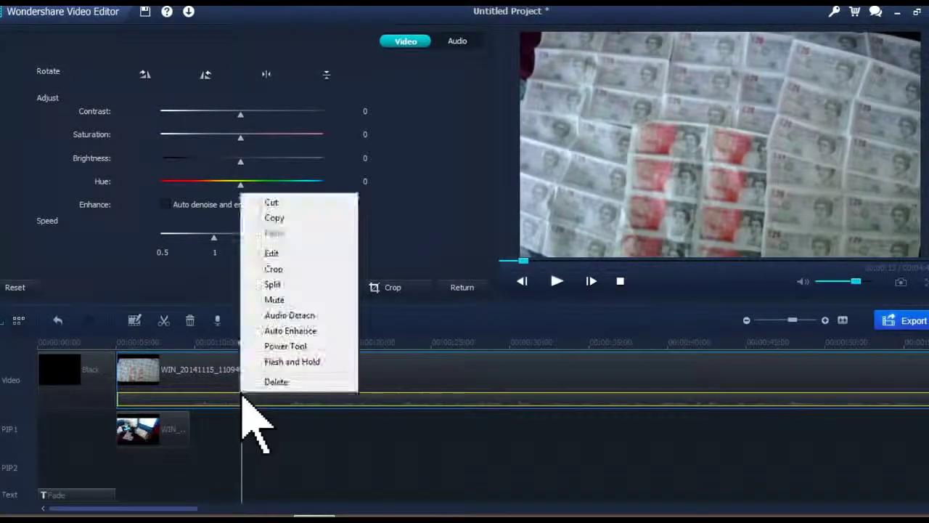
pyautogui.click(294, 286)
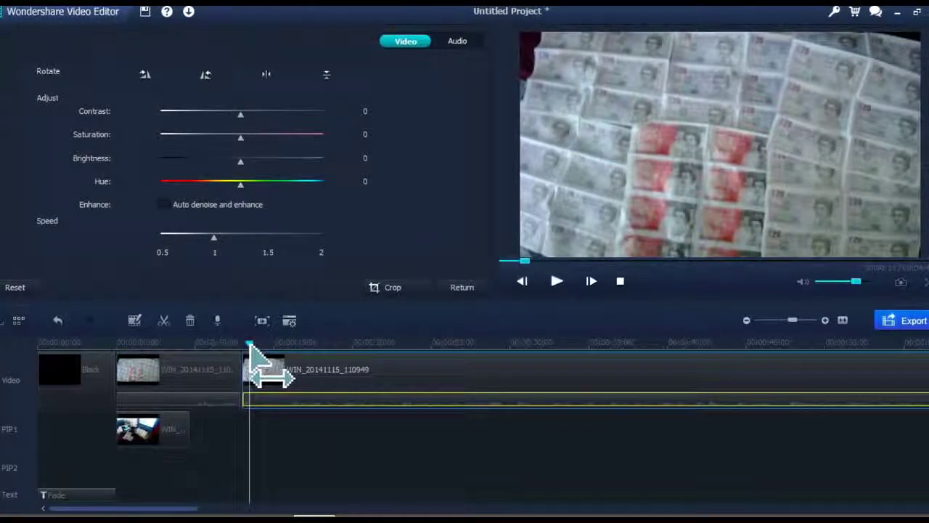
pyautogui.rightClick(249, 372)
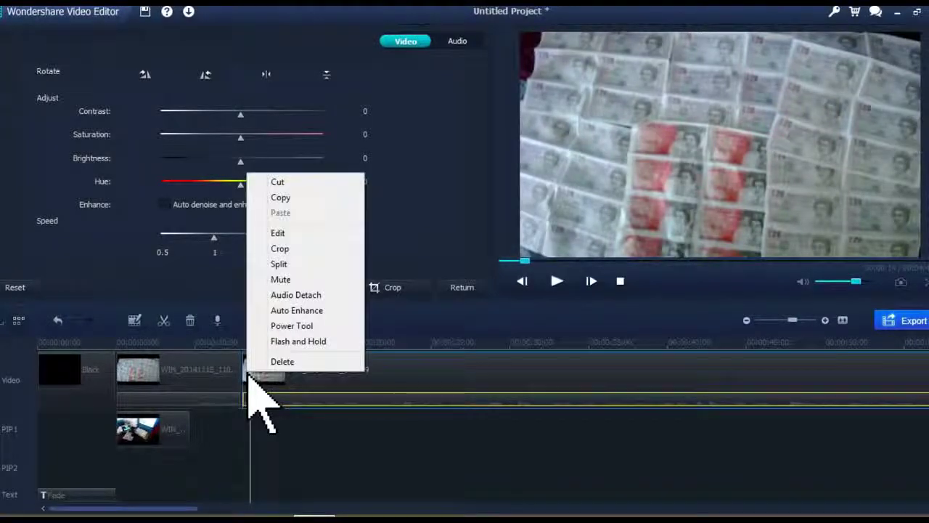
pyautogui.click(295, 267)
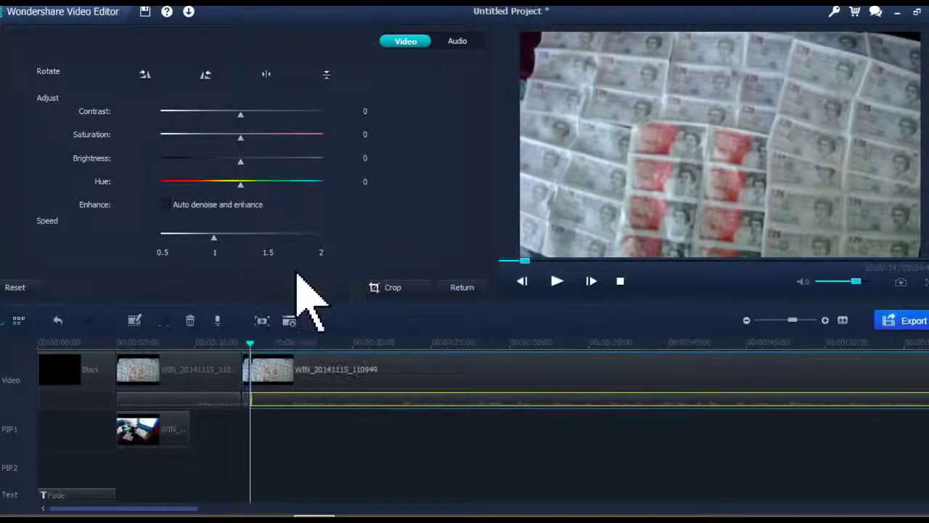
pyautogui.rightClick(246, 377)
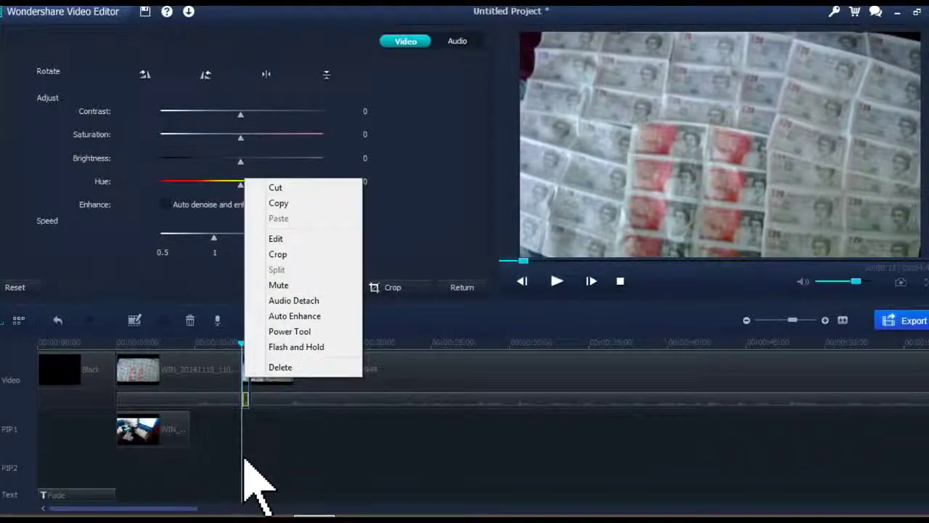
pyautogui.click(279, 367)
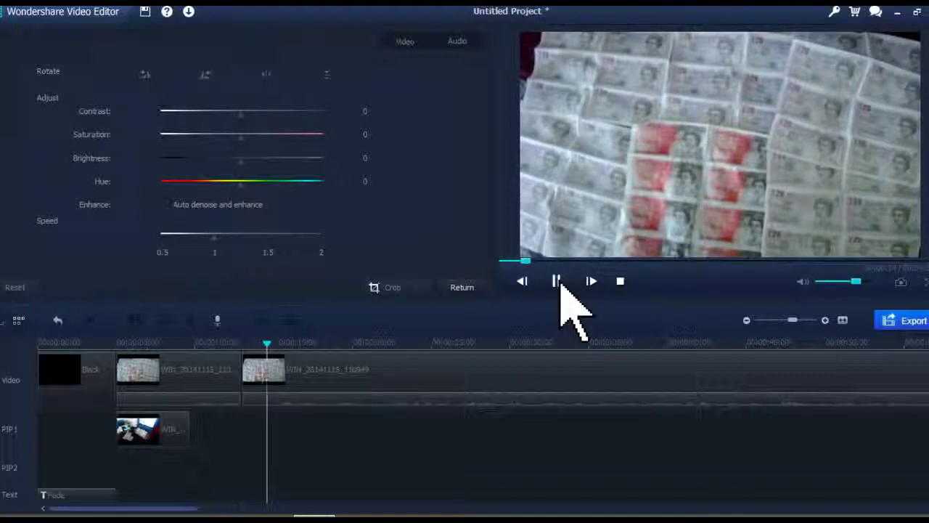
# Play back the Video track across the cut to check the join between the two WIN_20141115_110949 pieces
pyautogui.press('space')
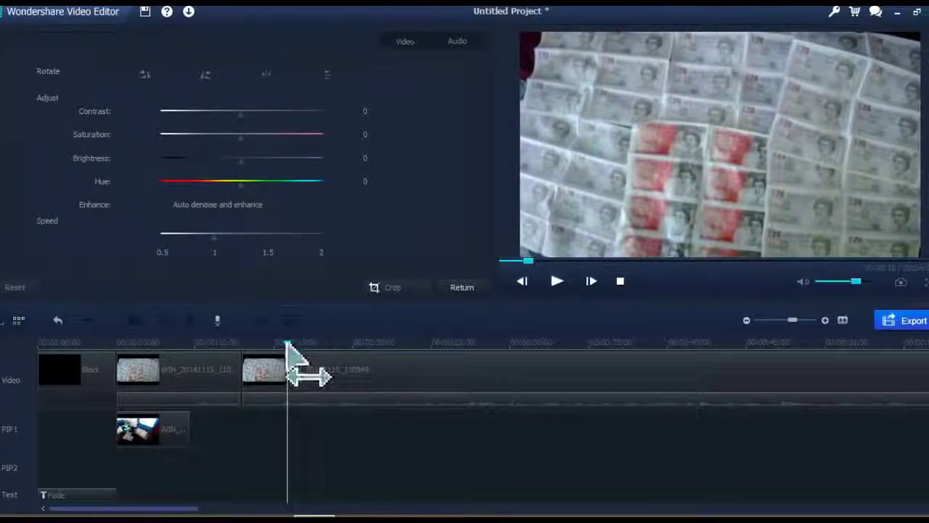
pyautogui.moveTo(287, 342); pyautogui.dragTo(224, 342)
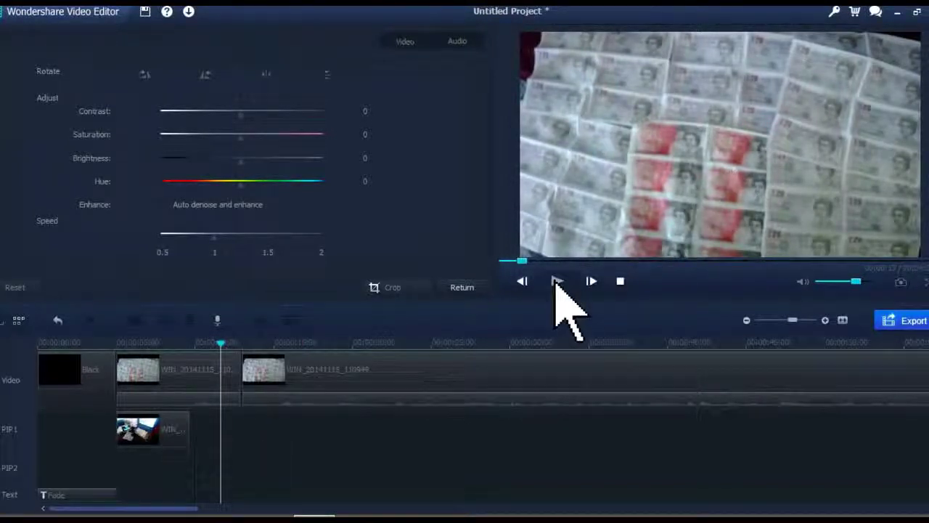
pyautogui.click(556, 281)
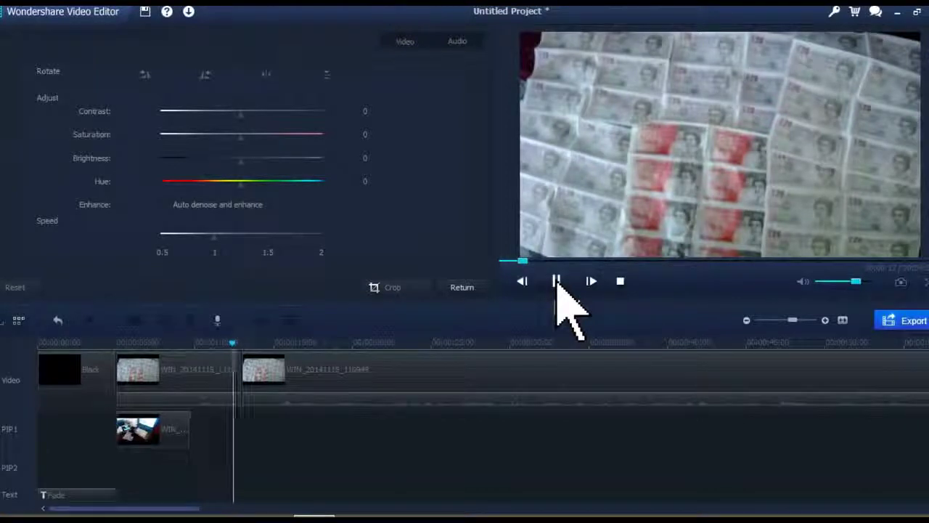
pyautogui.click(555, 281)
pyautogui.moveTo(242, 373); pyautogui.dragTo(195, 373)
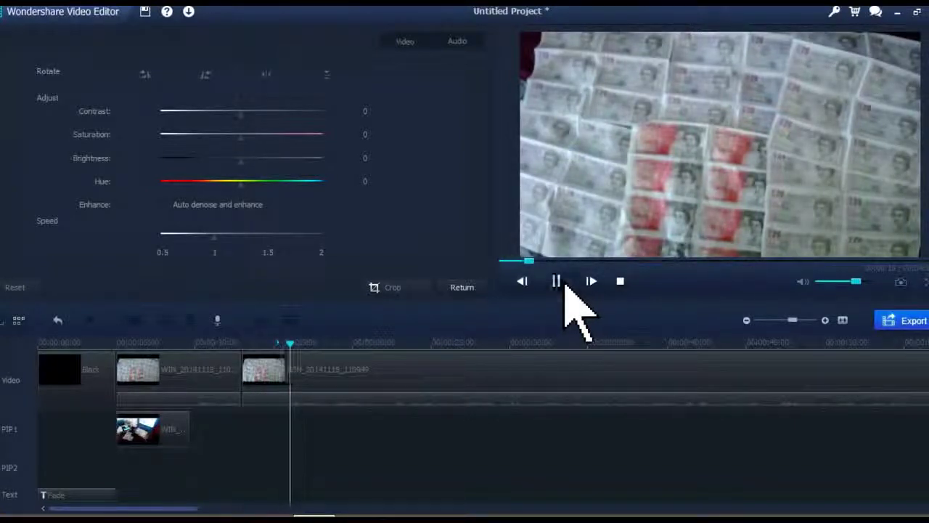
pyautogui.click(556, 281)
# Go to the end of the timeline and look through the Intro/Credit templates
pyautogui.moveTo(180, 508); pyautogui.dragTo(870, 498)
pyautogui.click(468, 290)
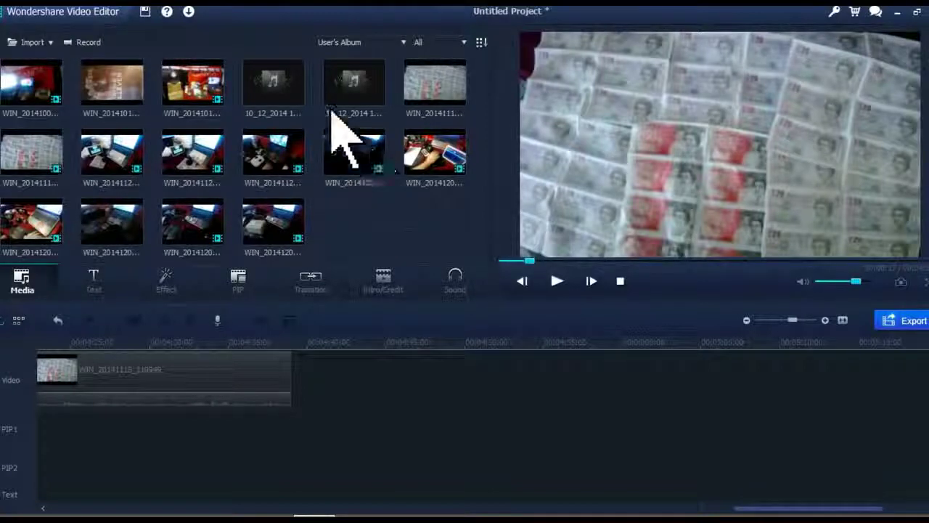
pyautogui.click(341, 43)
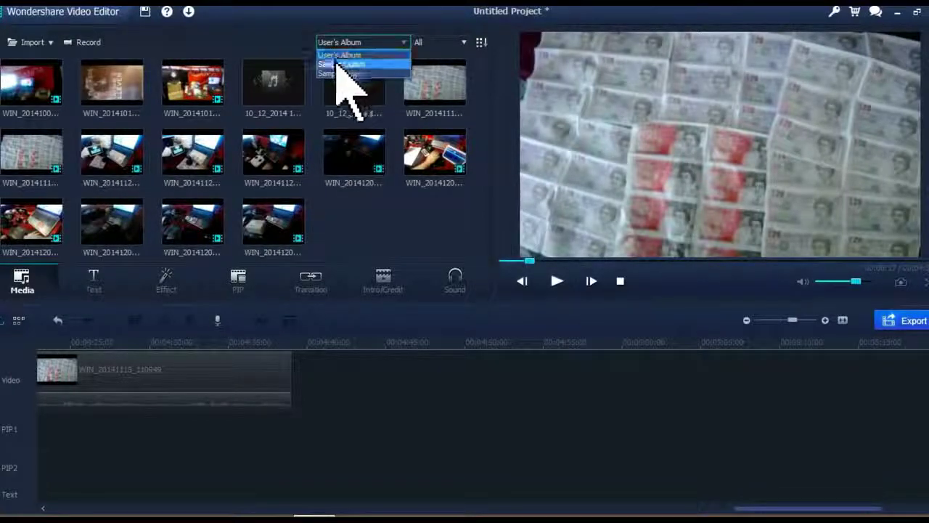
pyautogui.click(391, 288)
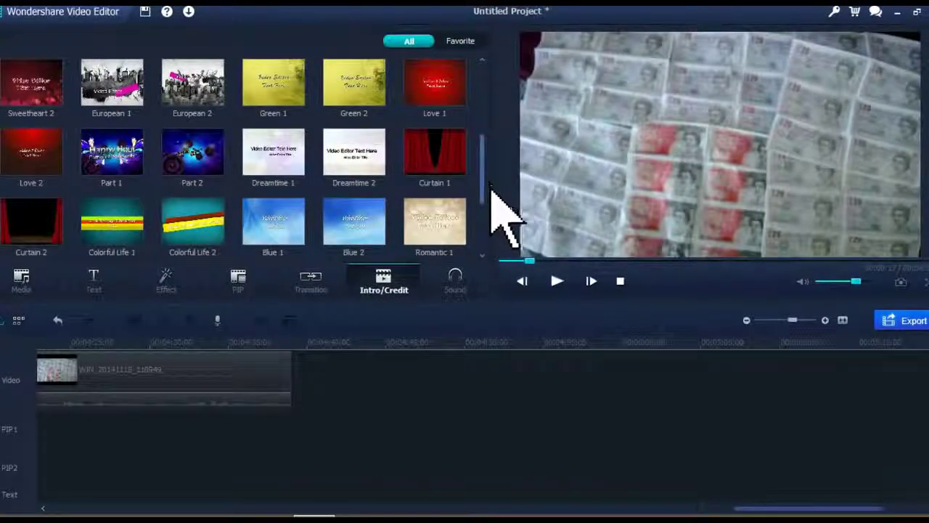
pyautogui.moveTo(483, 189); pyautogui.dragTo(473, 82)
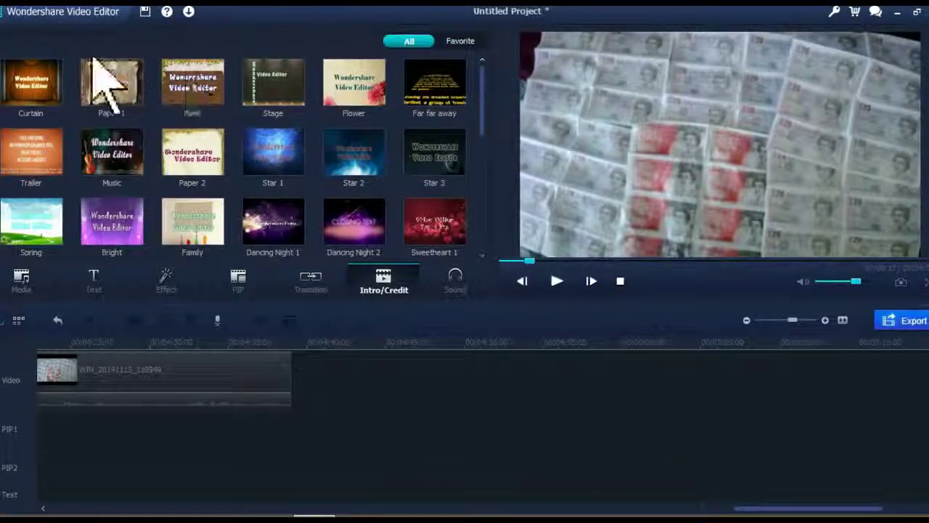
# Add the Black sample color after the last WIN_20141115_110949 piece on the Video track and view its settings
pyautogui.click(22, 280)
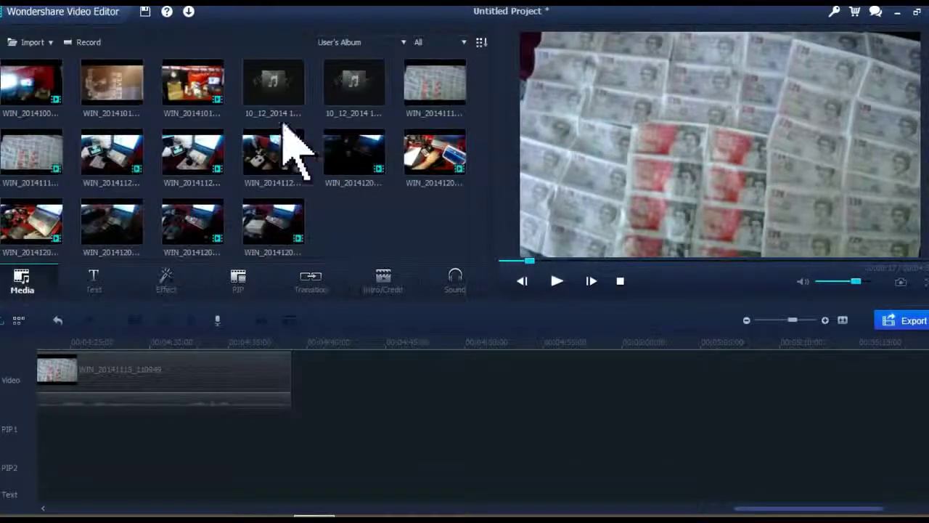
pyautogui.click(346, 44)
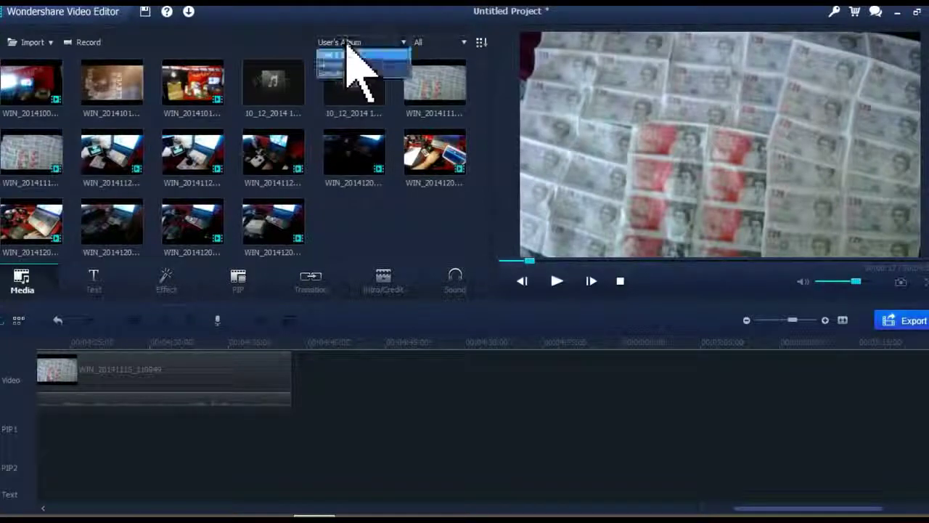
pyautogui.click(362, 65)
pyautogui.moveTo(56, 77); pyautogui.dragTo(326, 373)
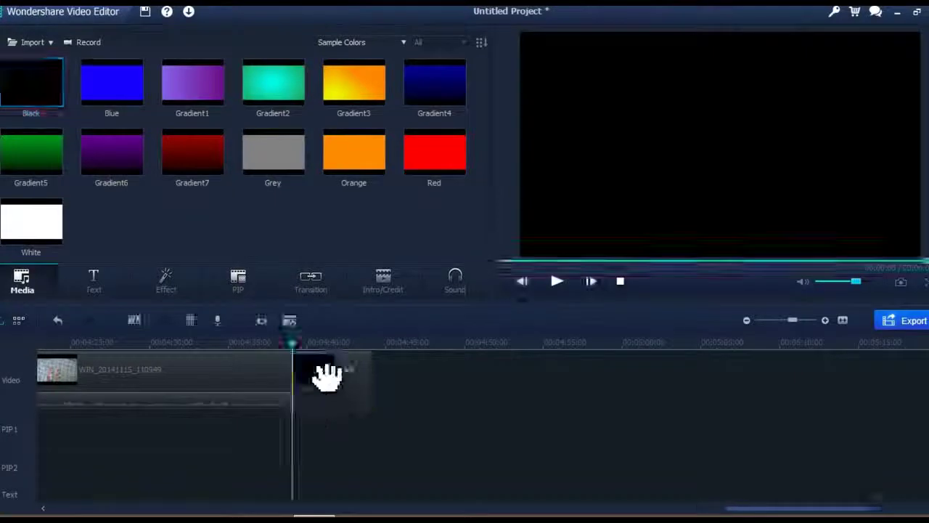
pyautogui.doubleClick(325, 374)
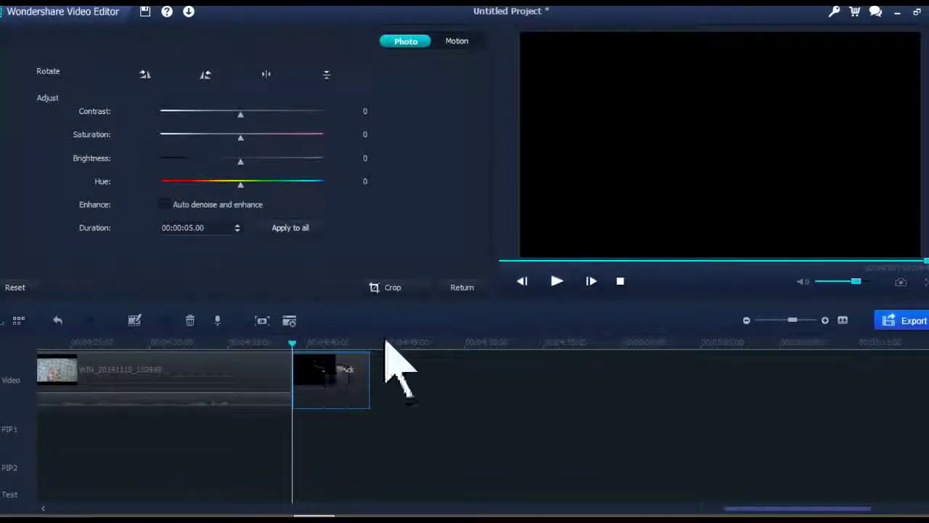
pyautogui.click(463, 289)
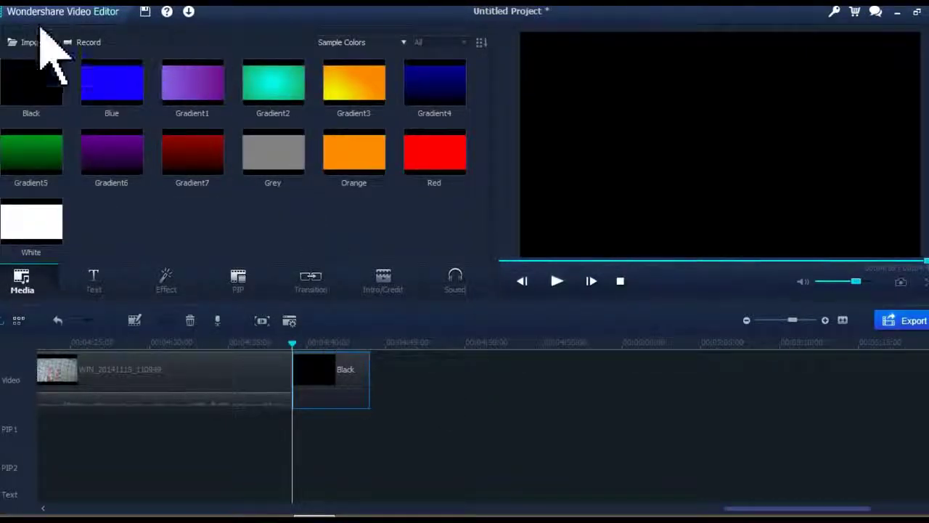
# Place a Fade title on the Text track beneath the closing Black clip
pyautogui.click(94, 287)
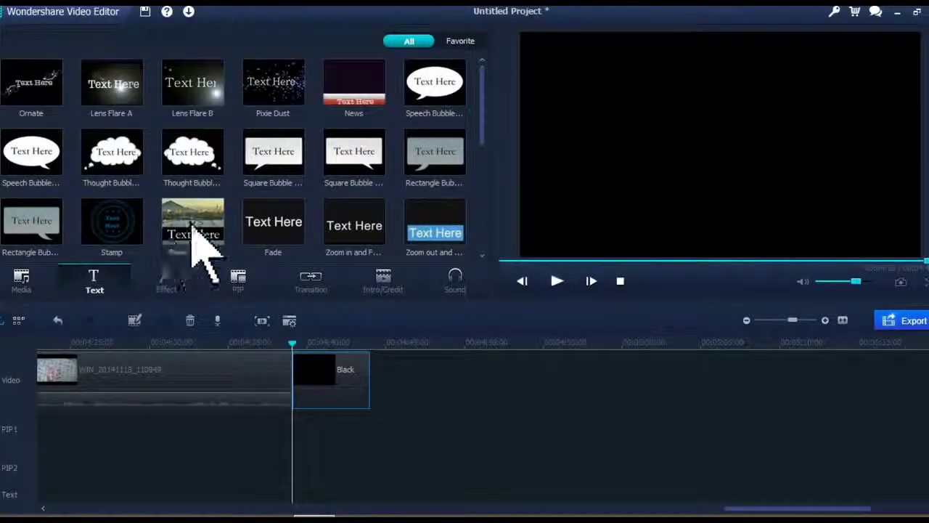
pyautogui.moveTo(263, 217); pyautogui.dragTo(276, 253)
pyautogui.moveTo(296, 359); pyautogui.dragTo(296, 421)
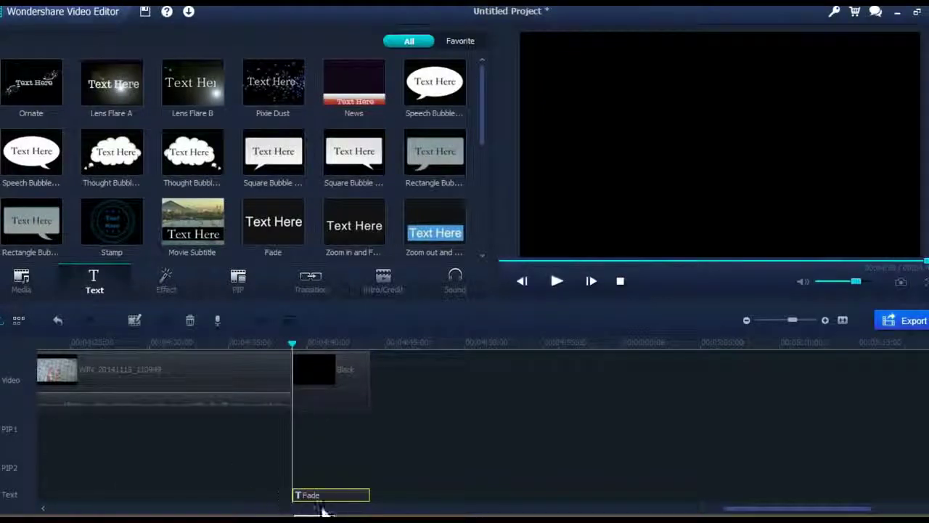
# Replace the placeholder text of the Fade title beneath the closing Black clip with "bye bye"
pyautogui.doubleClick(338, 495)
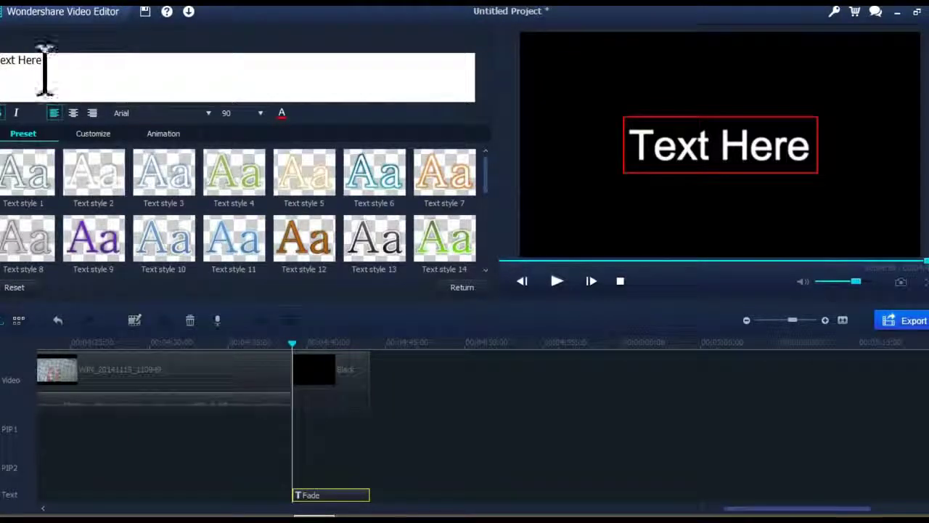
pyautogui.press('BackSpace')
pyautogui.press('BackSpace')
pyautogui.press('BackSpace')
pyautogui.press('BackSpace')
pyautogui.press('BackSpace')
pyautogui.press('BackSpace')
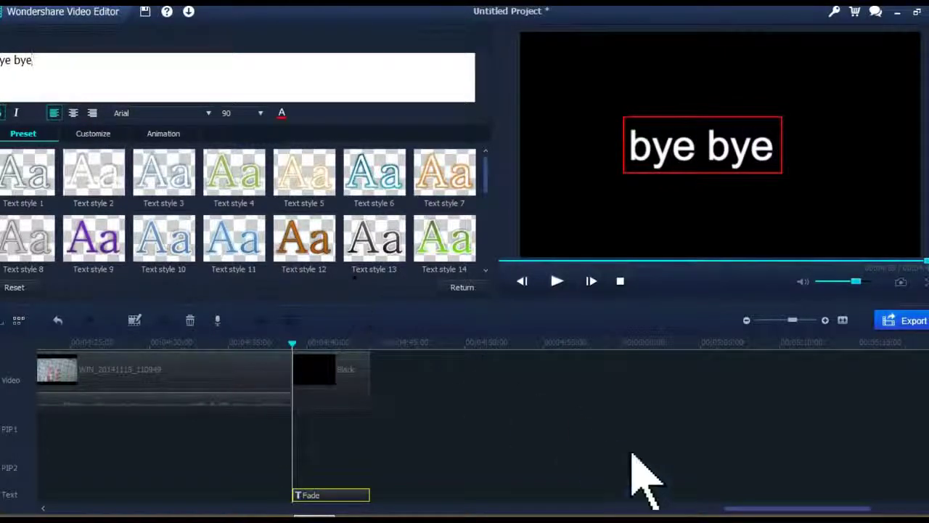
# Play back the end of the timeline from before the Black clip to check the closing title, and close the title editor
pyautogui.moveTo(740, 512); pyautogui.dragTo(730, 510)
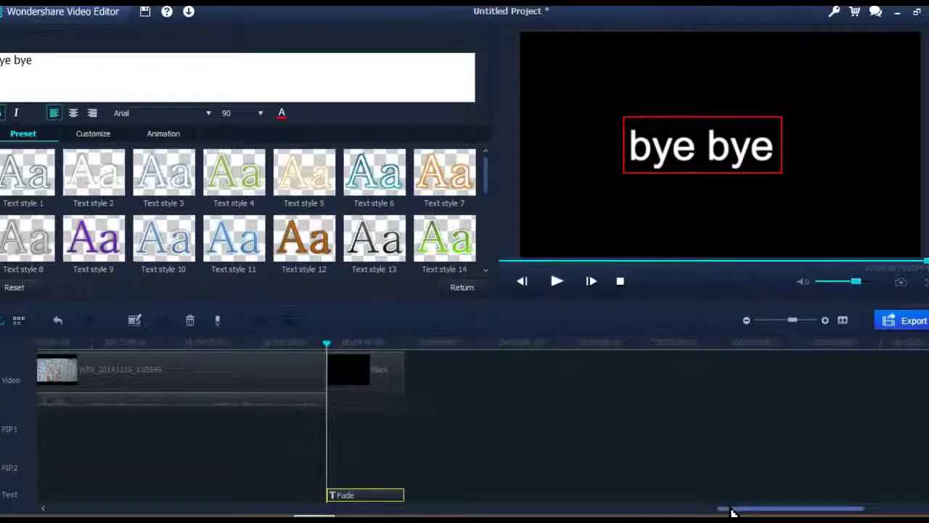
pyautogui.moveTo(332, 355); pyautogui.dragTo(264, 356)
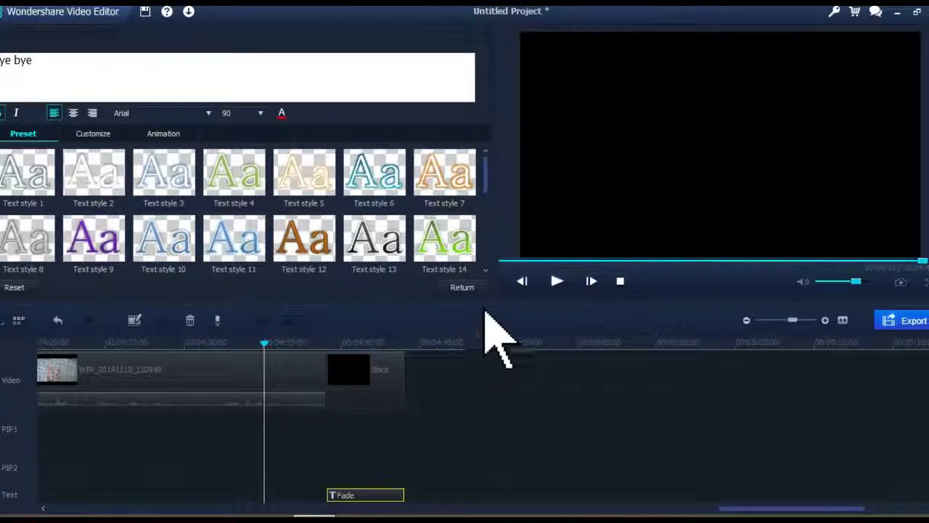
pyautogui.click(557, 281)
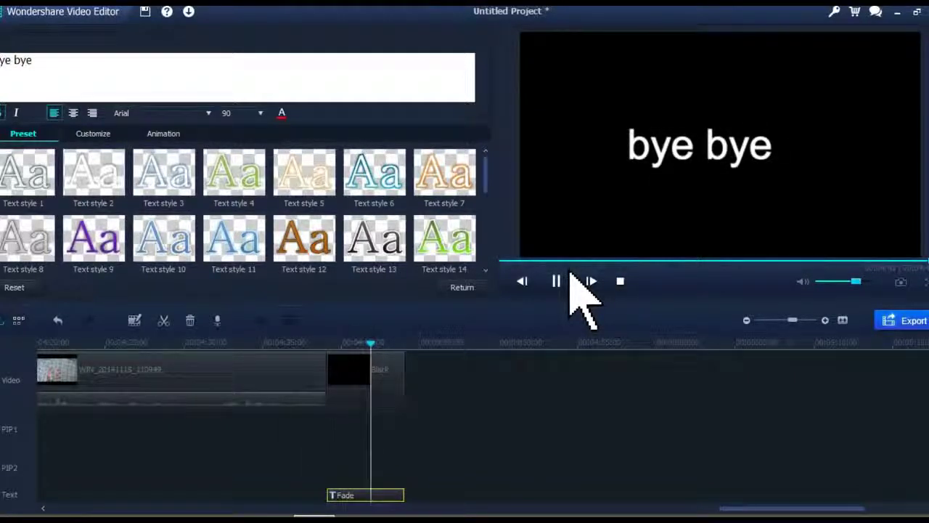
pyautogui.click(556, 282)
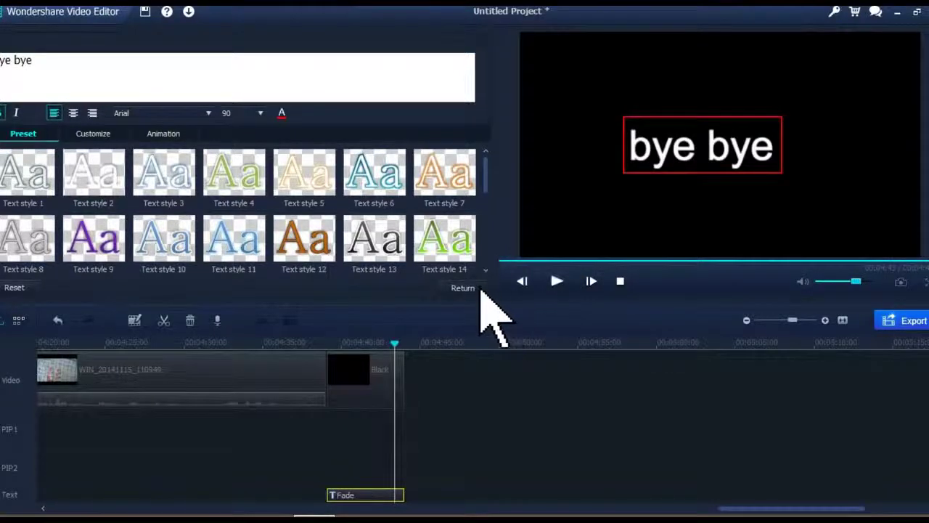
pyautogui.click(468, 287)
# Add the Round_zoom_out transition between the last WIN_20141115_110949 piece and the Black clip, and play it back
pyautogui.click(309, 283)
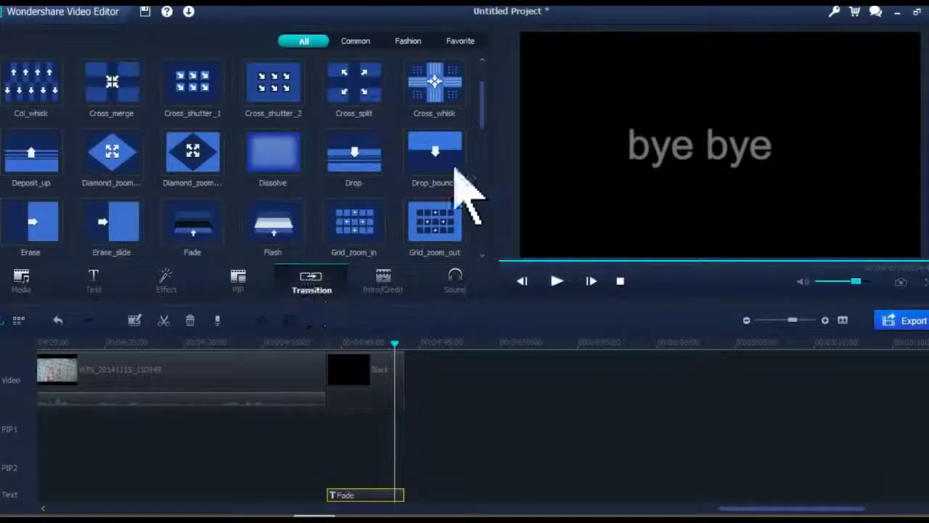
pyautogui.moveTo(484, 109); pyautogui.dragTo(487, 150)
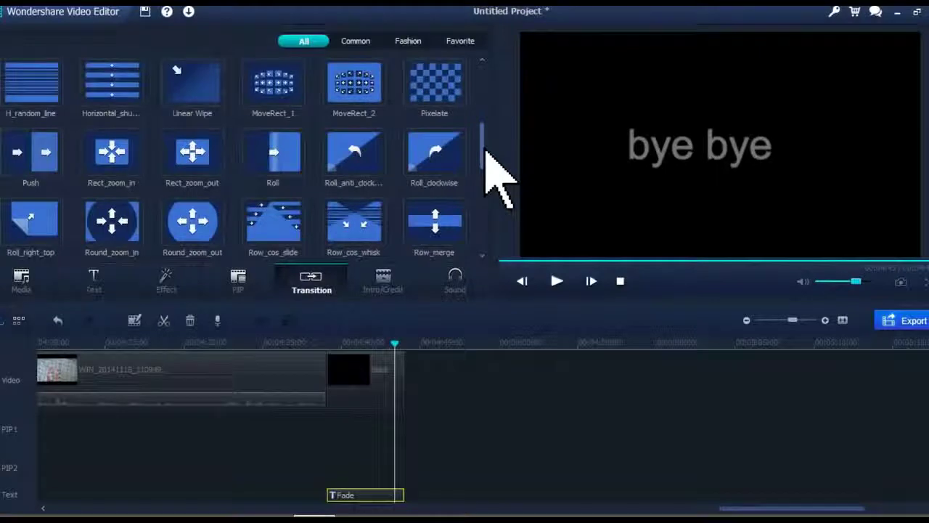
pyautogui.moveTo(194, 216); pyautogui.dragTo(311, 381)
pyautogui.click(557, 281)
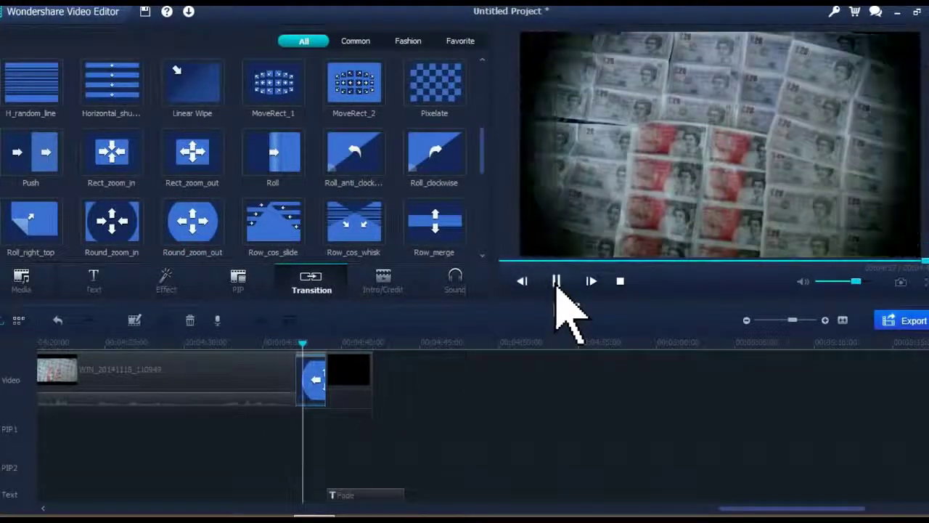
pyautogui.click(556, 282)
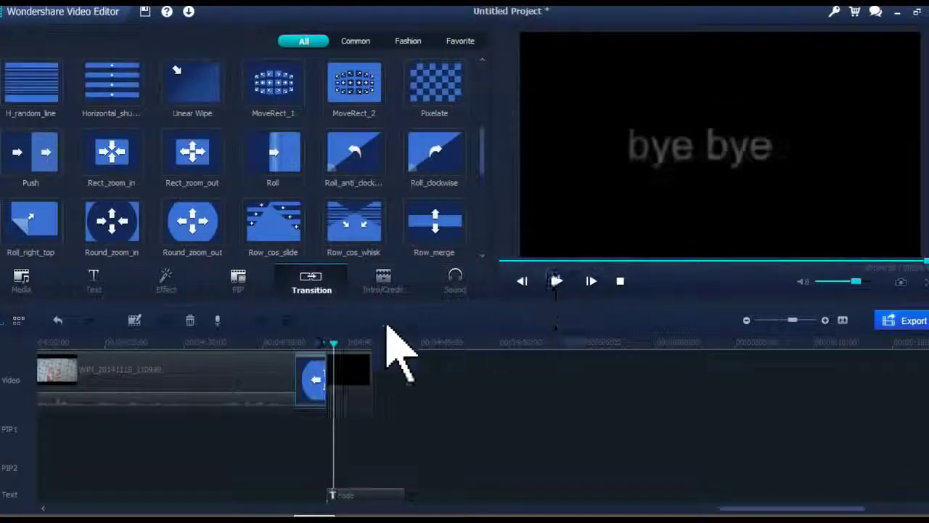
# Split the last WIN_20141115_110949 piece on the Video track at about 00:04:25
pyautogui.moveTo(336, 343); pyautogui.dragTo(263, 353)
pyautogui.click(125, 381)
pyautogui.rightClick(120, 385)
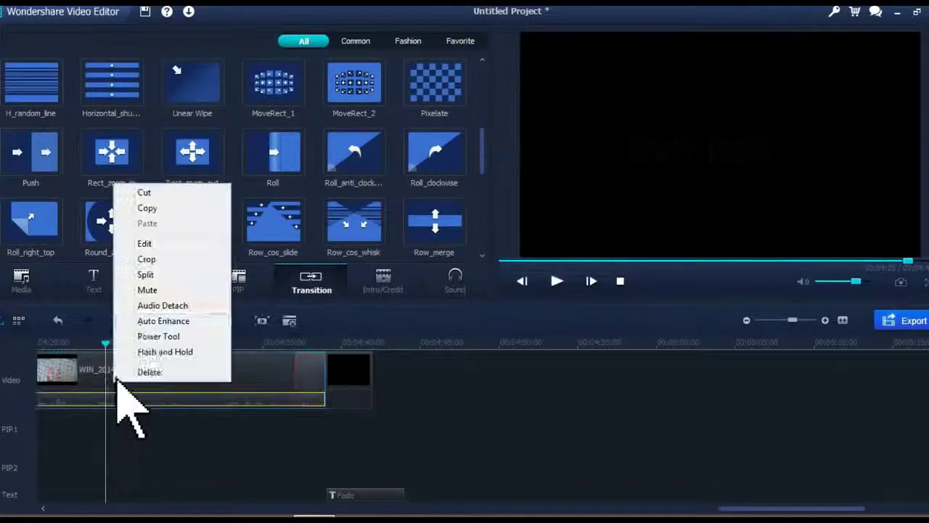
pyautogui.click(164, 276)
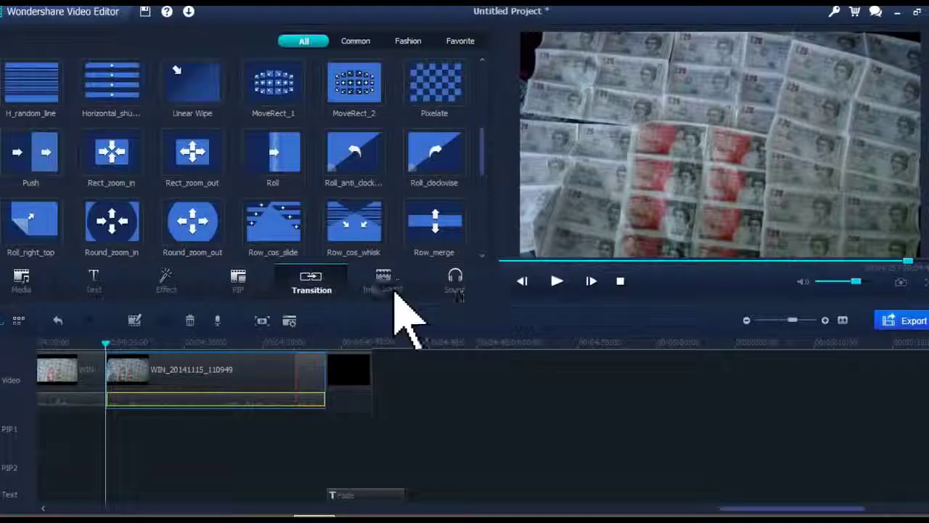
# Insert the "OH! SHE'S ELEVEN" photo from the User's Album at the new split on the Video track
pyautogui.click(29, 284)
pyautogui.click(388, 43)
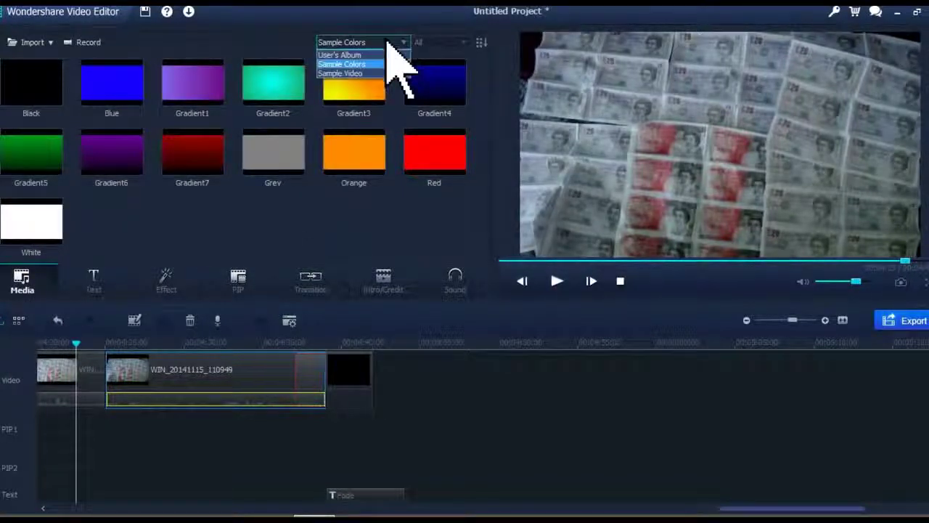
pyautogui.click(366, 55)
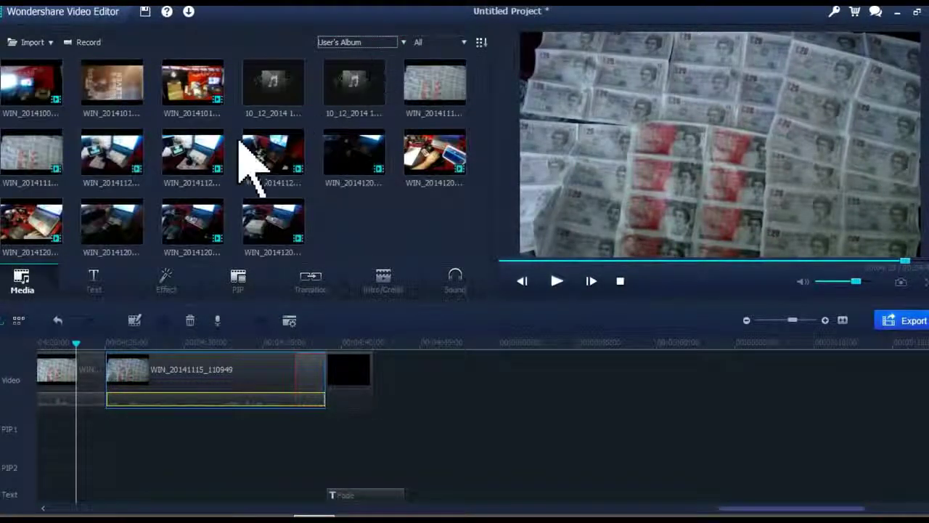
pyautogui.doubleClick(122, 82)
pyautogui.moveTo(121, 82); pyautogui.dragTo(114, 381)
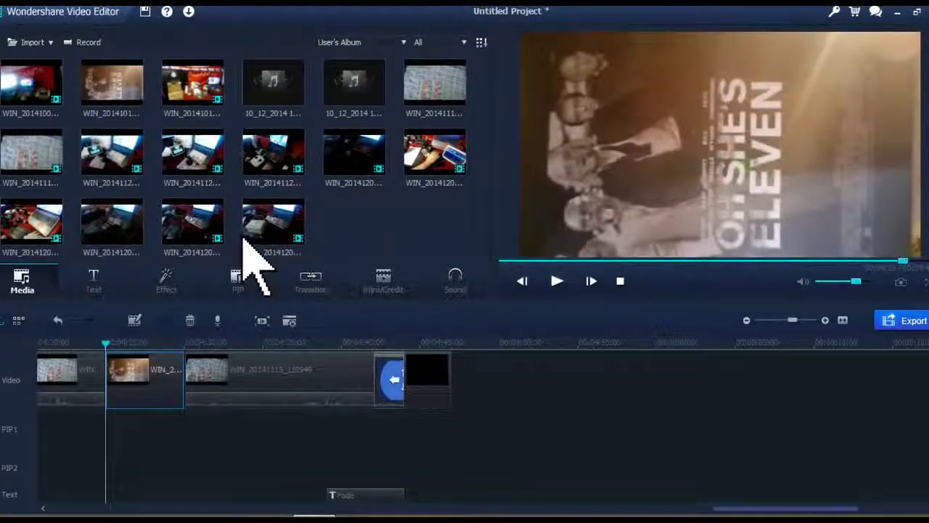
# Add a Roll transition before the inserted photo and a MoveRect_1 transition after it
pyautogui.click(314, 291)
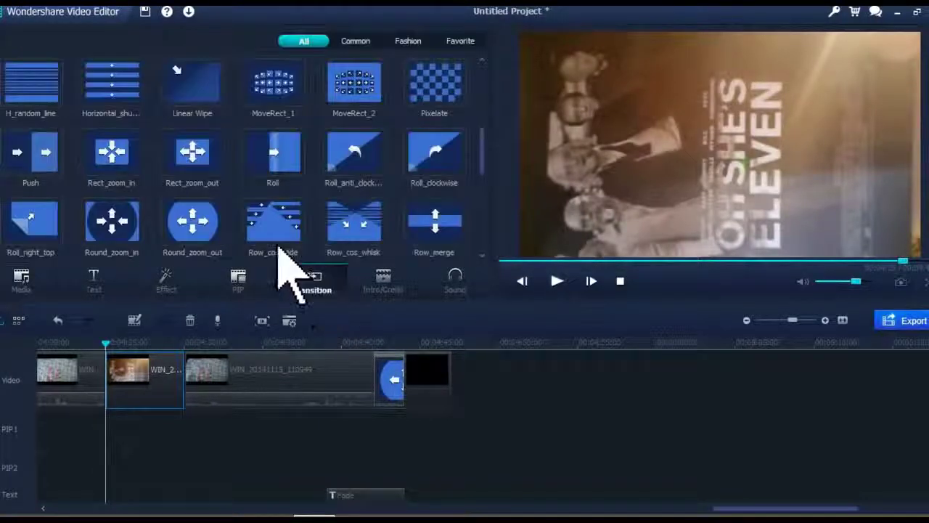
pyautogui.moveTo(280, 176); pyautogui.dragTo(104, 382)
pyautogui.moveTo(274, 74); pyautogui.dragTo(159, 395)
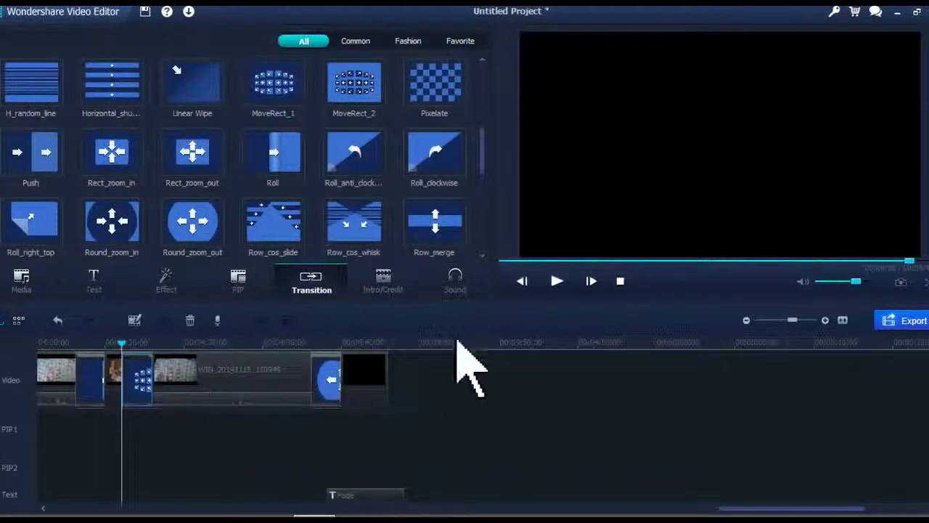
# Return the playhead to just before the Roll transition to preview the transitions around the inserted photo
pyautogui.click(127, 355)
pyautogui.moveTo(125, 346); pyautogui.dragTo(57, 349)
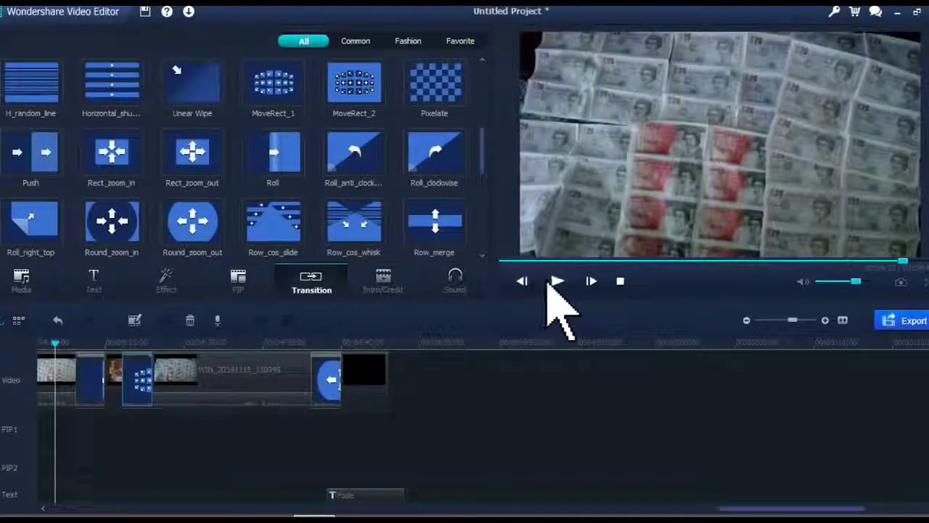